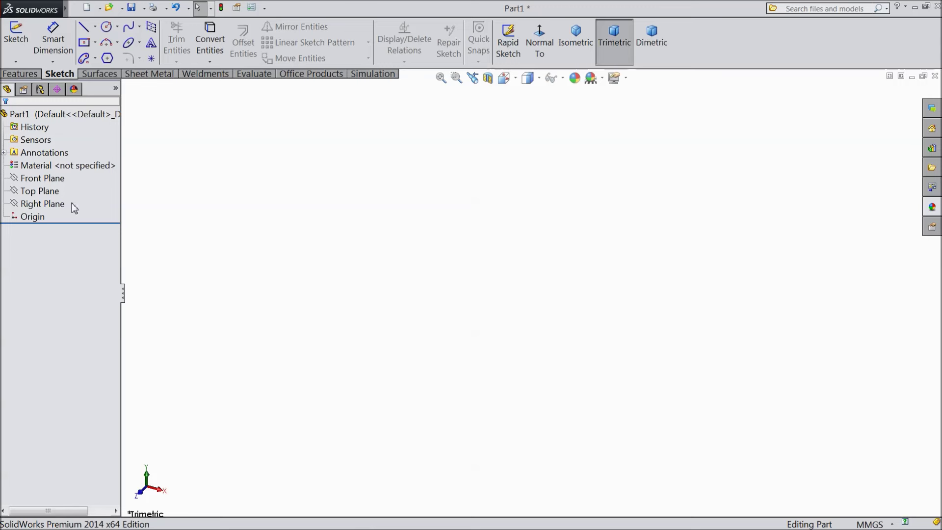
Sketch a centre rectangle at the origin on the Front Plane.
click(42, 178)
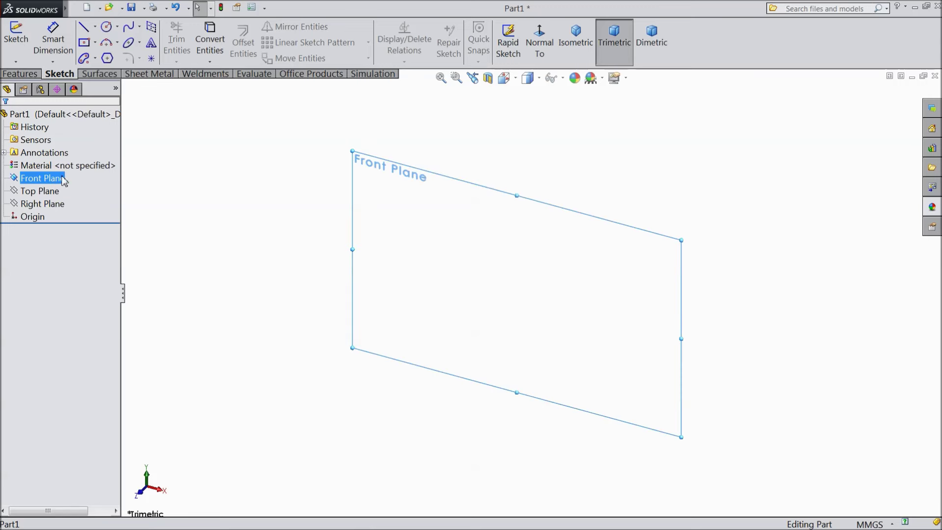
click(98, 164)
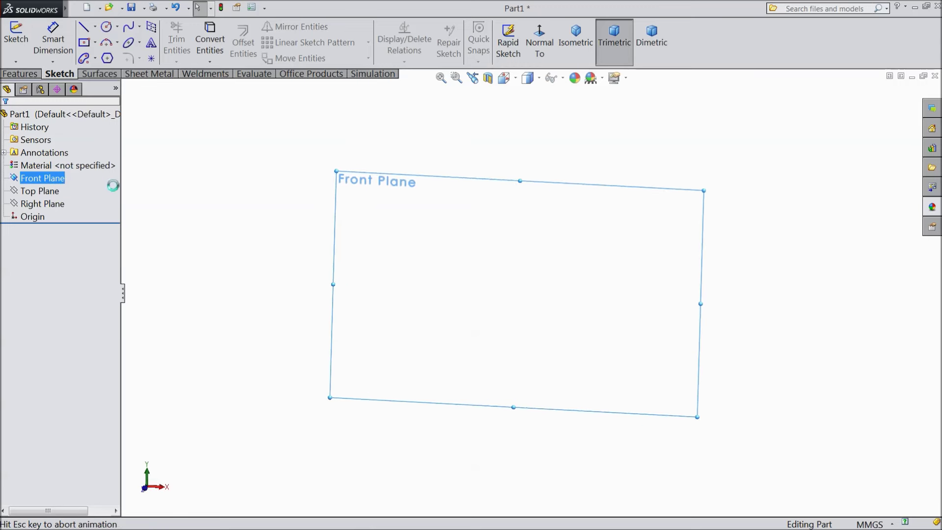
click(107, 27)
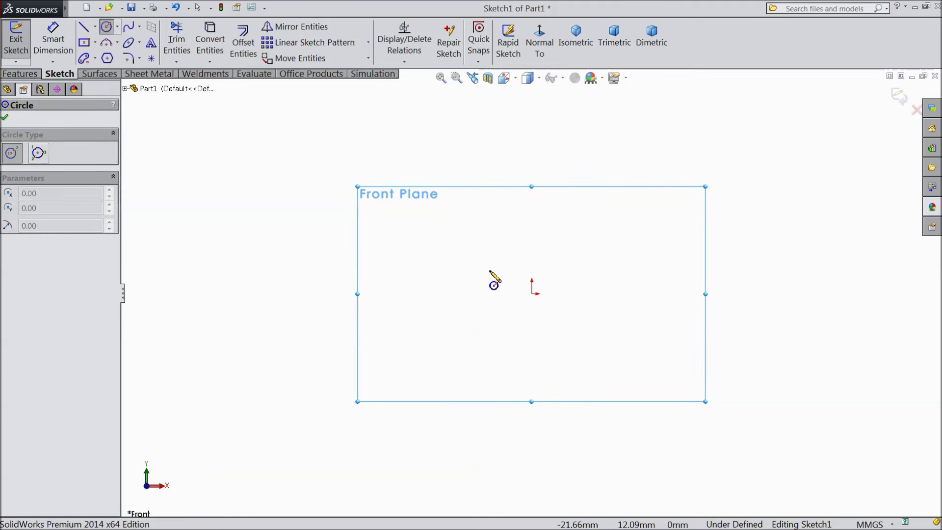
click(95, 42)
click(125, 72)
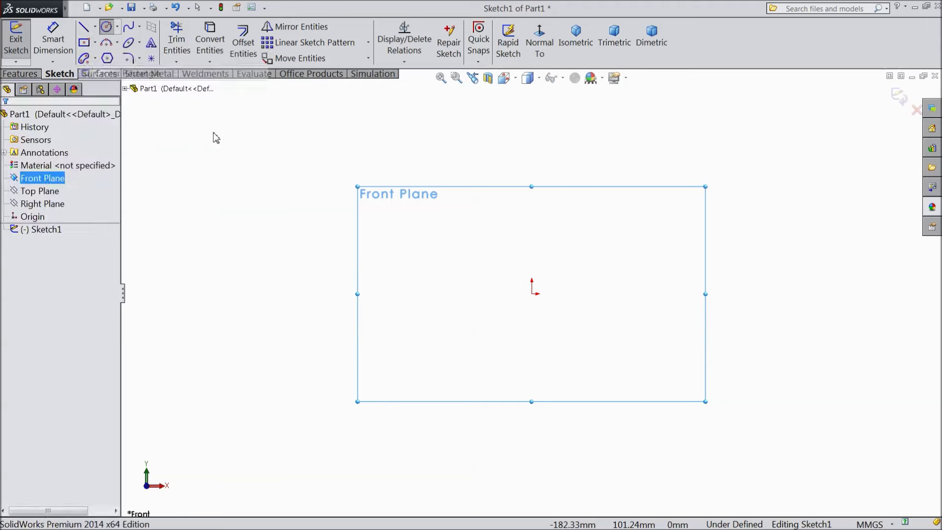
click(532, 293)
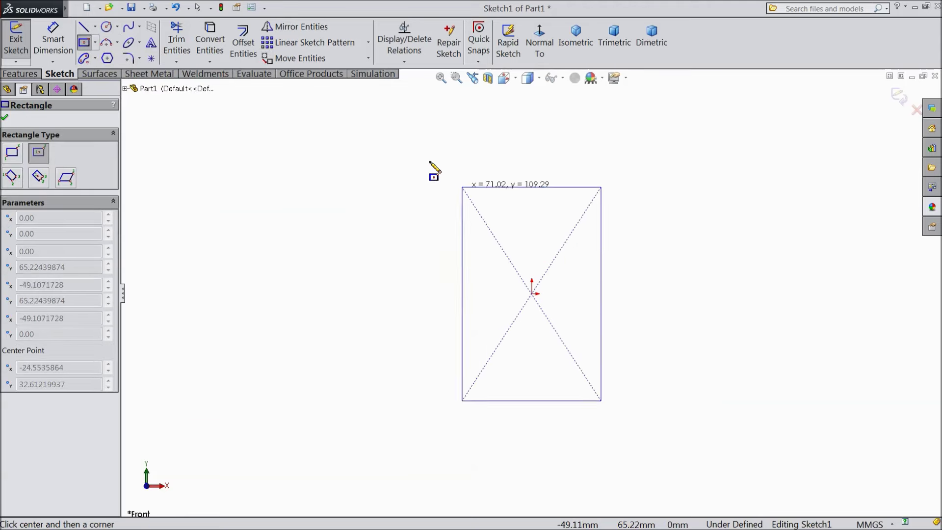
click(411, 135)
Dimension the rectangle 60 mm wide and 90 mm tall.
click(53, 39)
click(486, 136)
click(521, 114)
text(60)
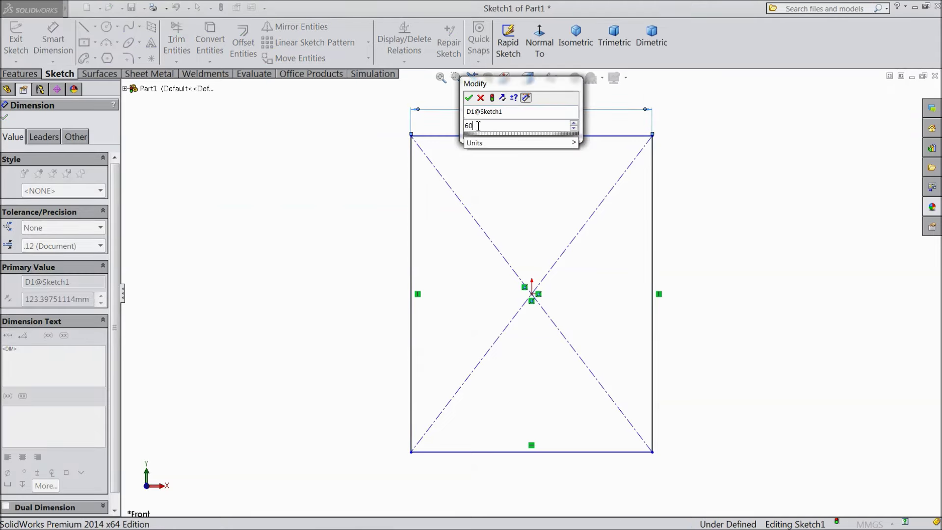
click(469, 99)
click(411, 260)
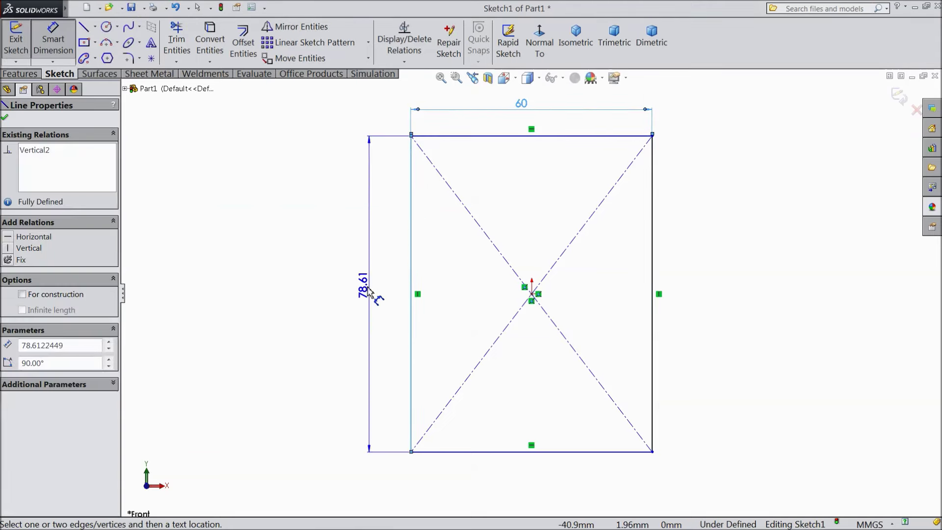
click(367, 295)
text(90)
click(313, 276)
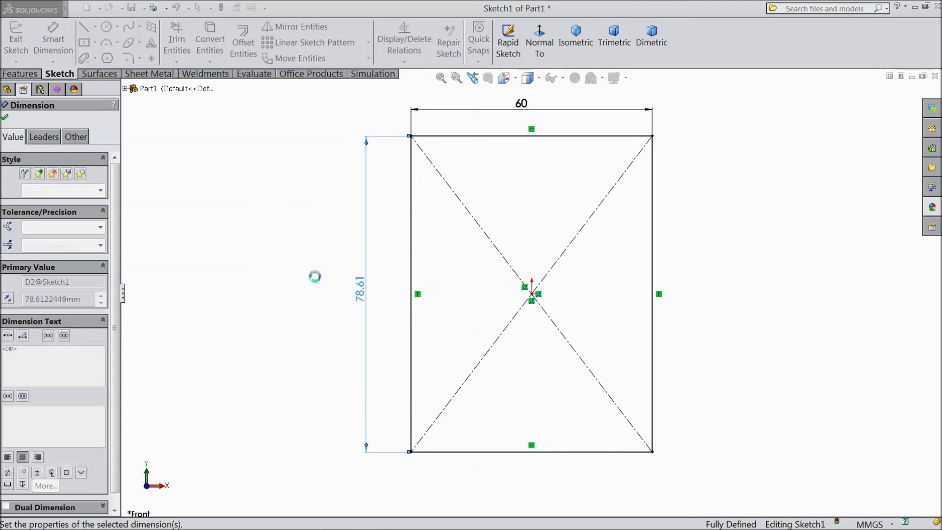
click(5, 117)
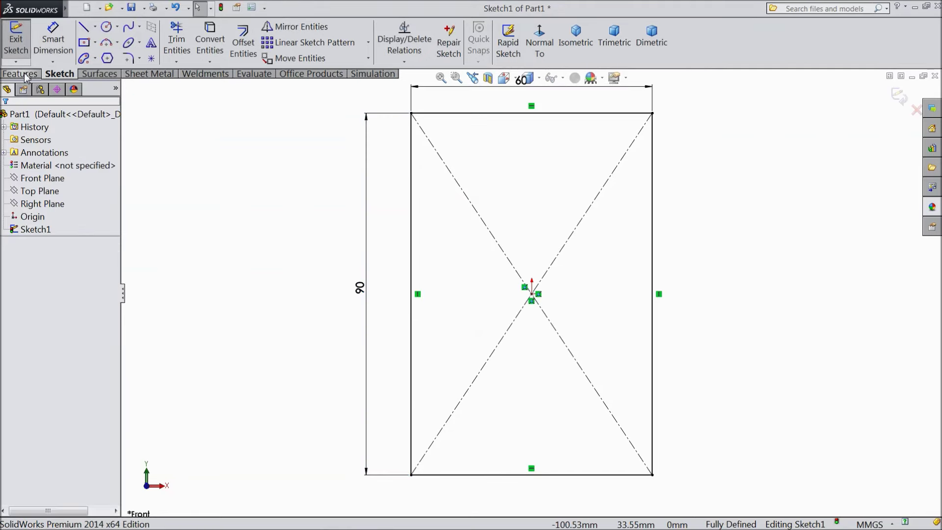
Extrude the rectangle 15 mm into a solid block.
click(25, 75)
click(31, 54)
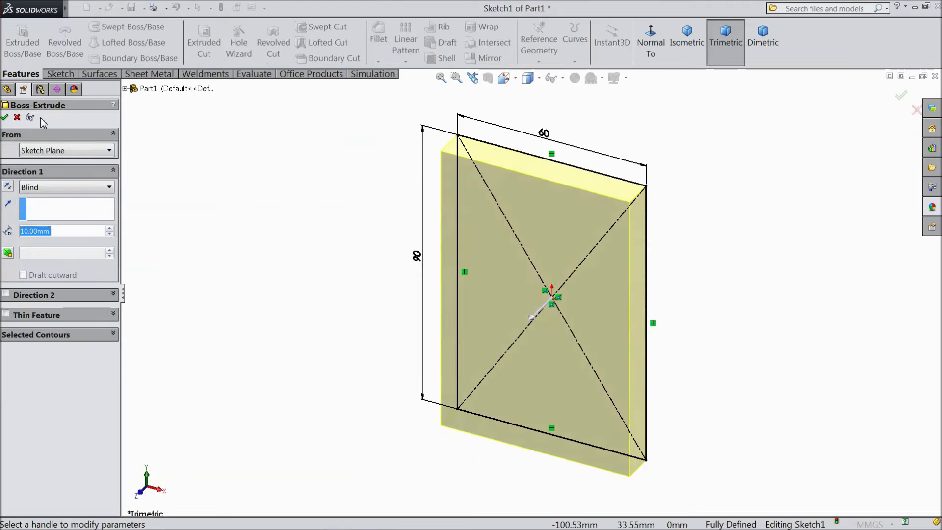
text(15)
key(Return)
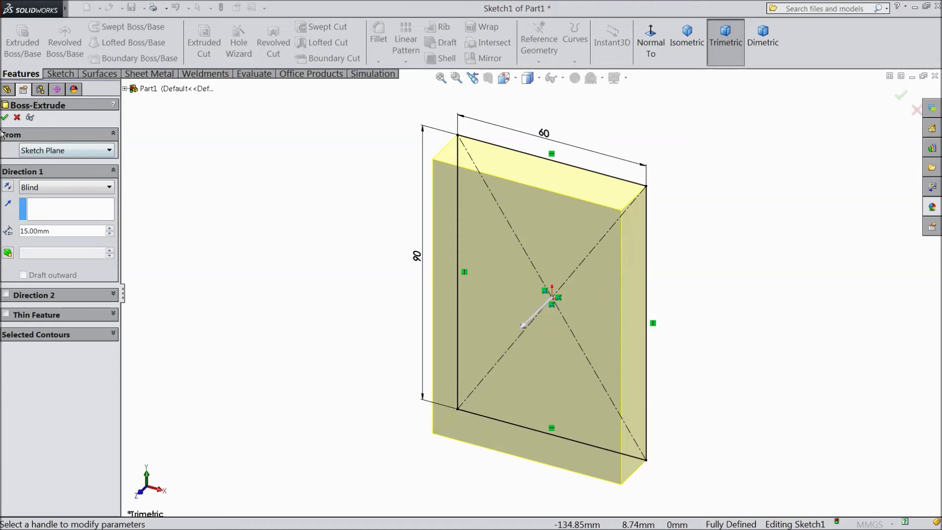
click(5, 117)
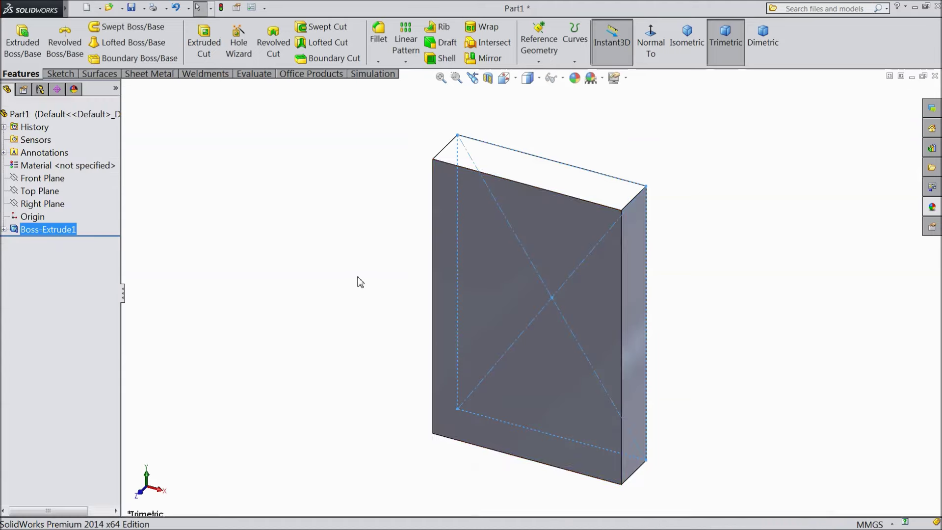
click(552, 351)
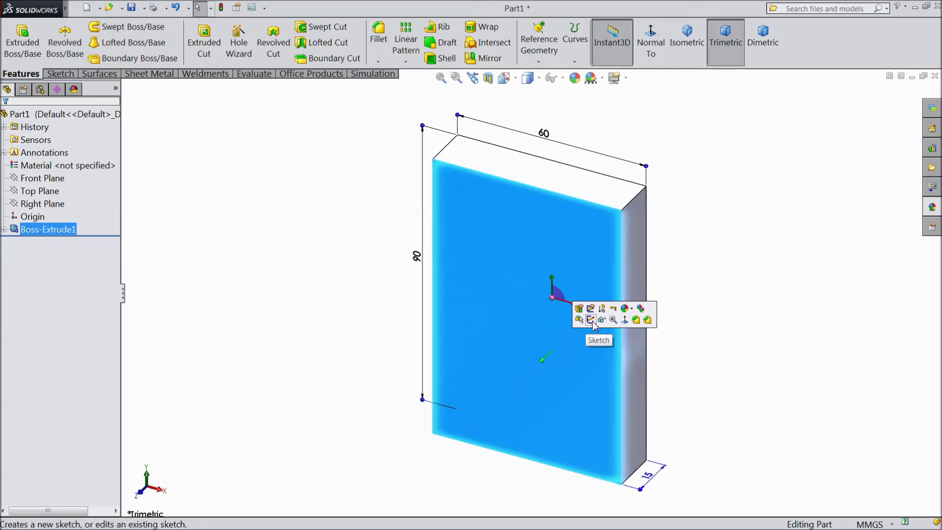
Sketch two concentric circles at the origin on the block's front face.
click(592, 320)
click(649, 55)
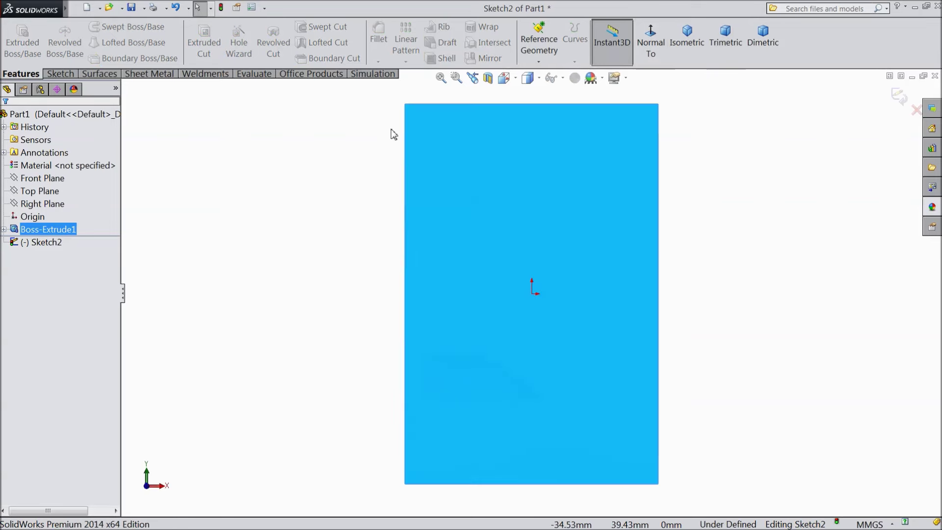
click(59, 74)
click(106, 28)
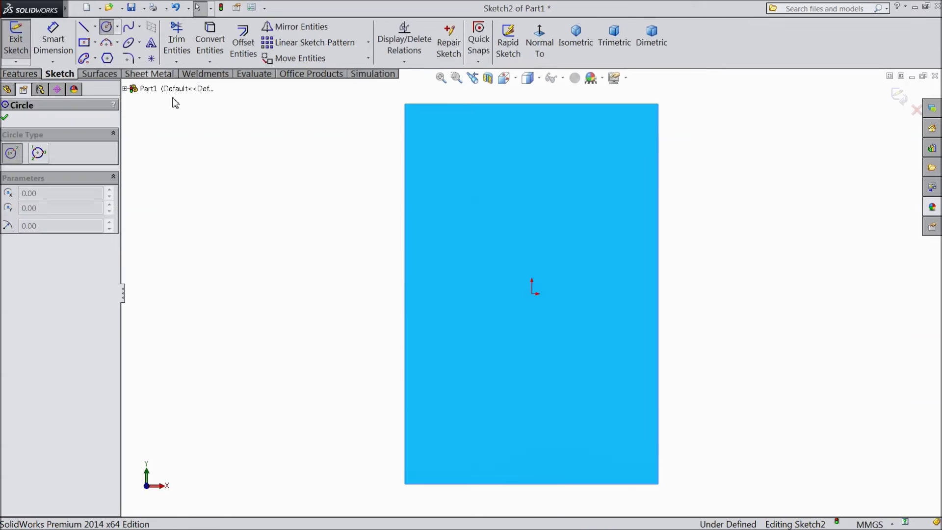
click(531, 294)
click(374, 271)
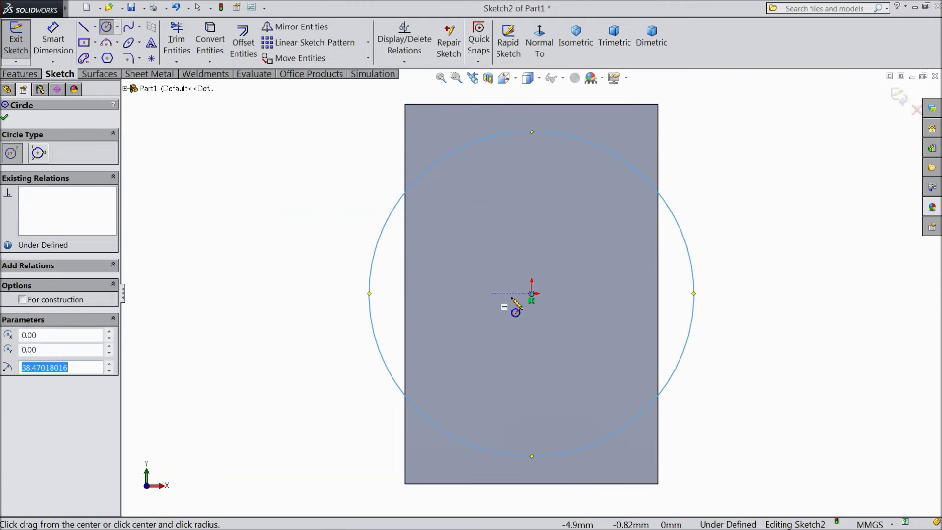
click(532, 293)
click(457, 293)
key(Escape)
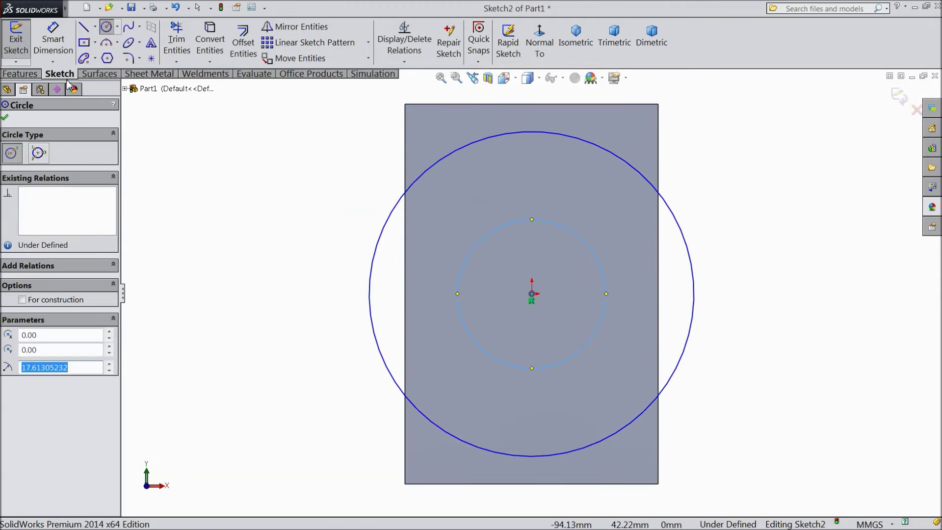
Dimension the circles to Ø60 and Ø30.
click(51, 47)
click(371, 308)
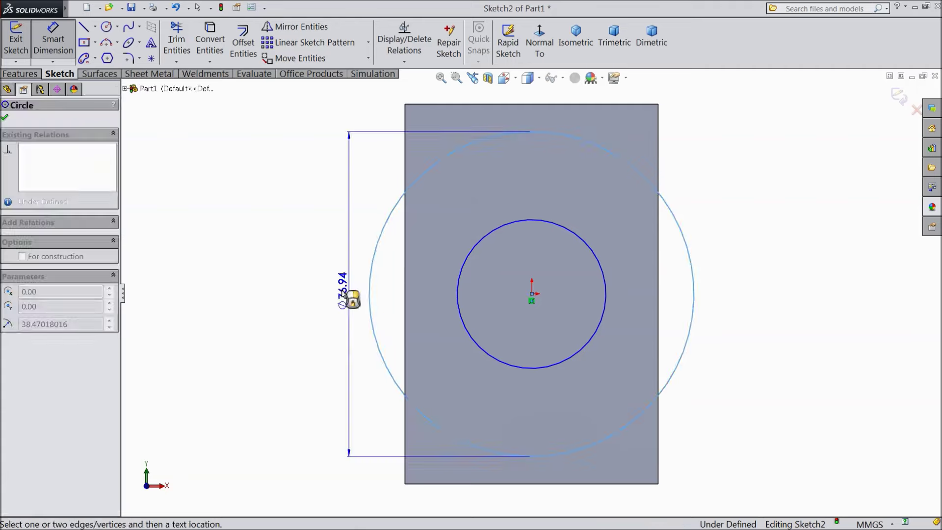
click(306, 287)
text(60)
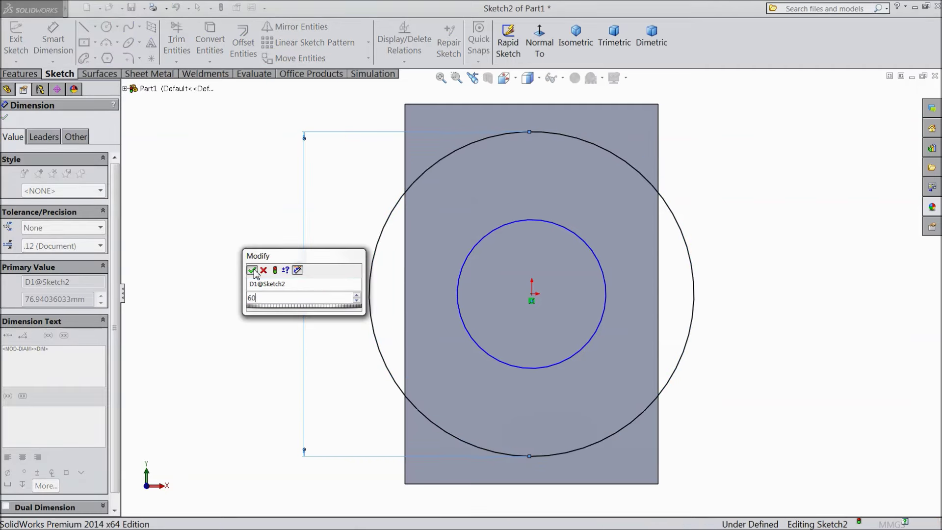
click(252, 271)
click(458, 302)
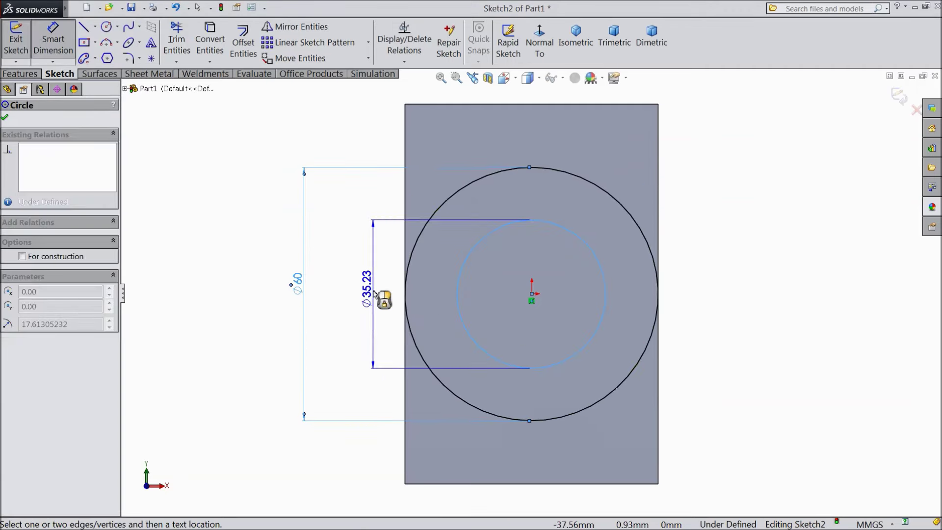
click(374, 295)
text(30)
click(321, 278)
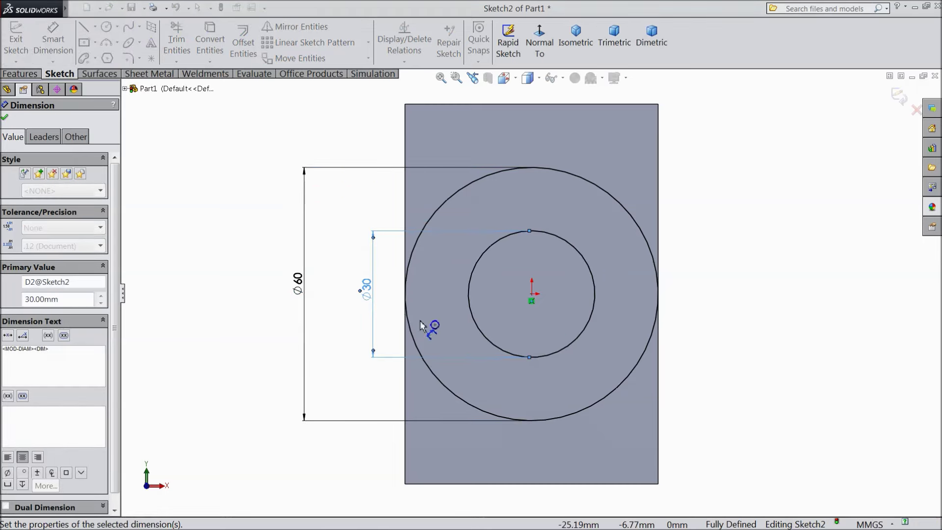
scroll(564, 375, down, 2)
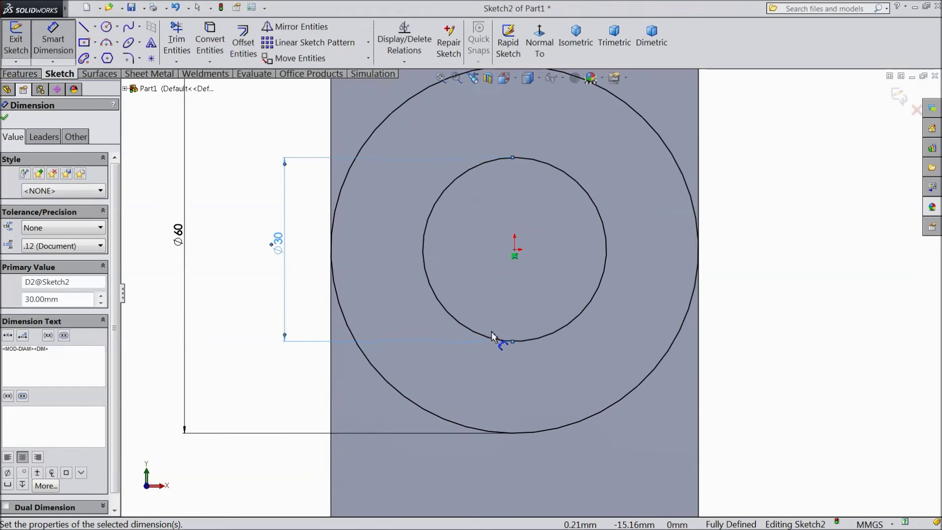
click(95, 43)
Draw a small corner rectangle just below the Ø30 circle.
click(90, 59)
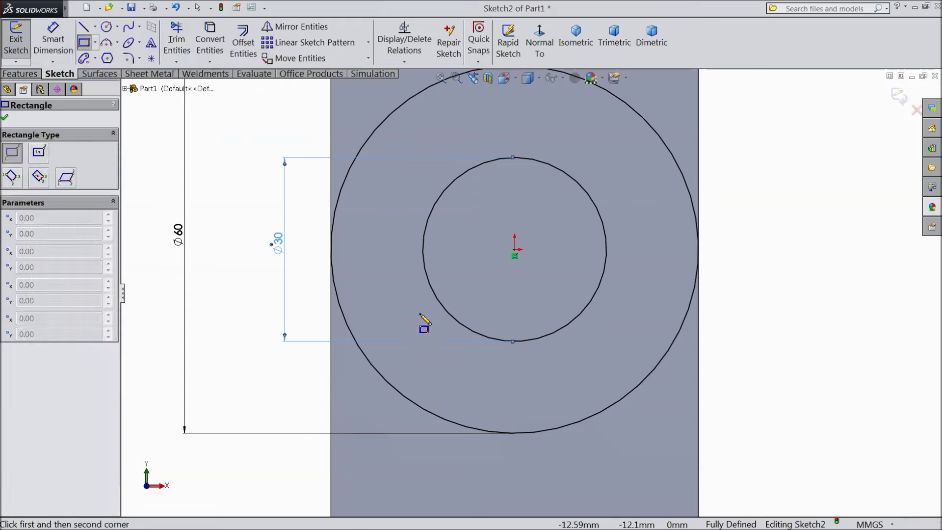
scroll(540, 363, down, 2)
click(467, 310)
scroll(486, 333, up, 1)
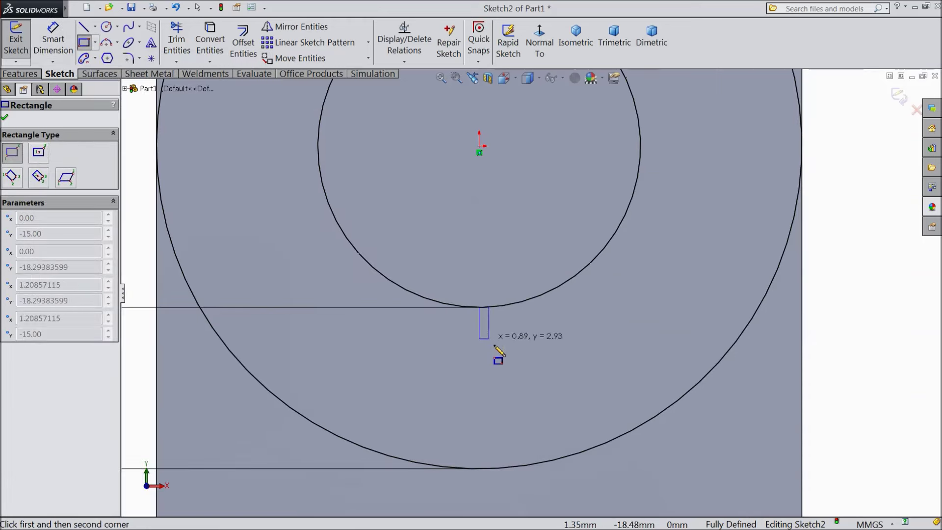
click(529, 358)
scroll(535, 366, down, 2)
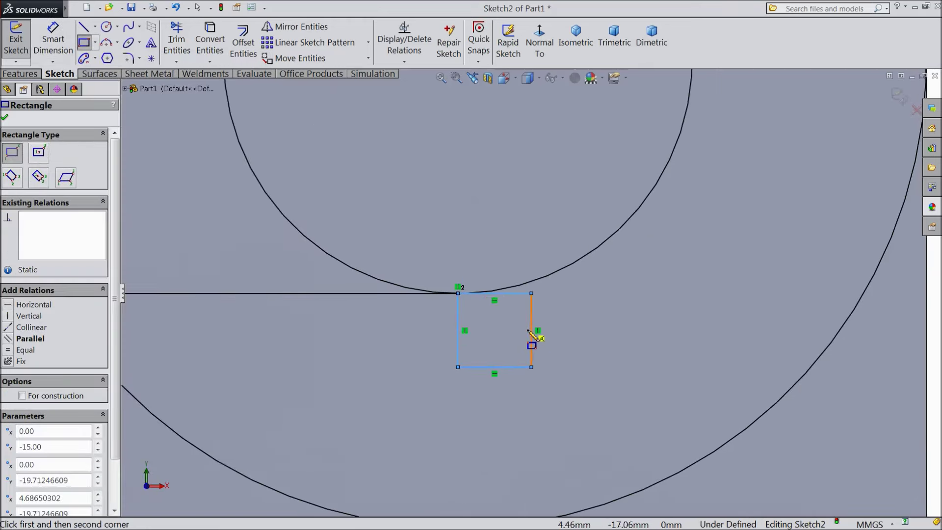
Dimension the small rectangle 3 mm high and 4 mm wide.
click(47, 39)
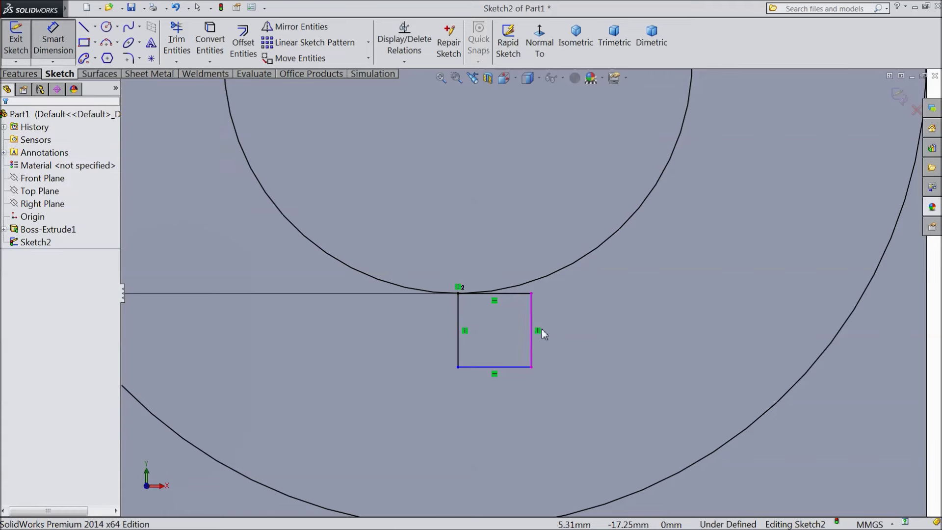
click(532, 330)
click(564, 334)
text(3)
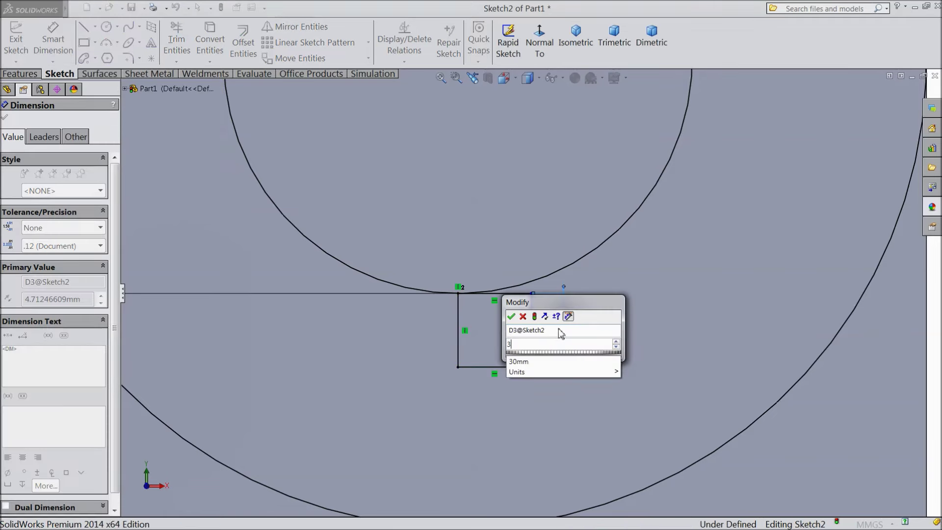
key(Return)
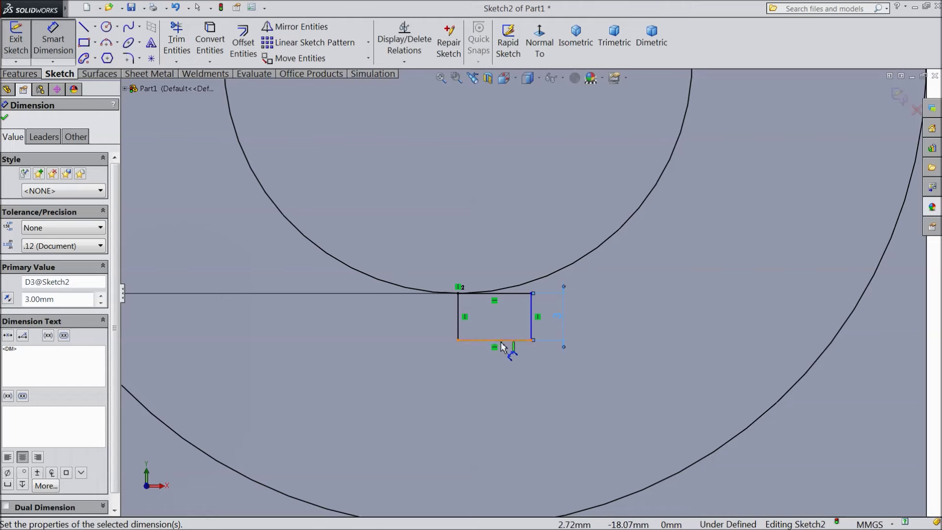
click(502, 340)
click(494, 362)
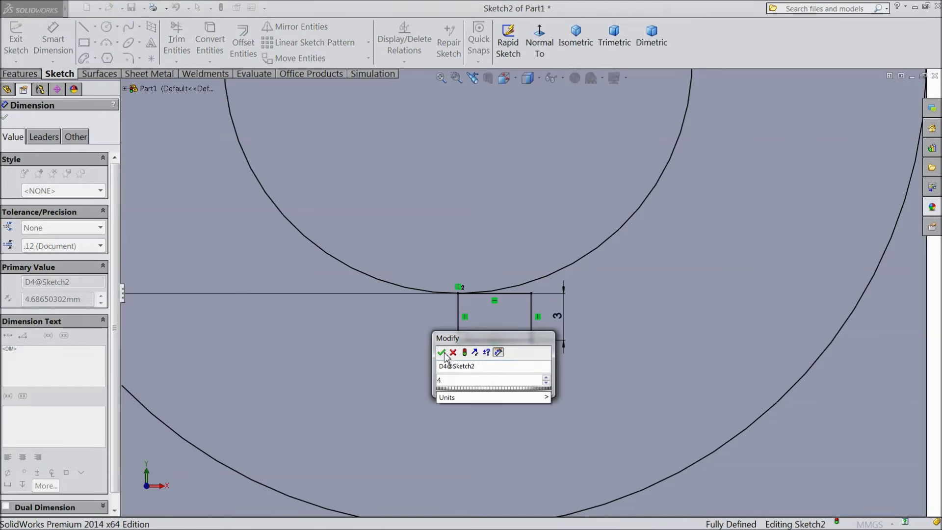
click(443, 351)
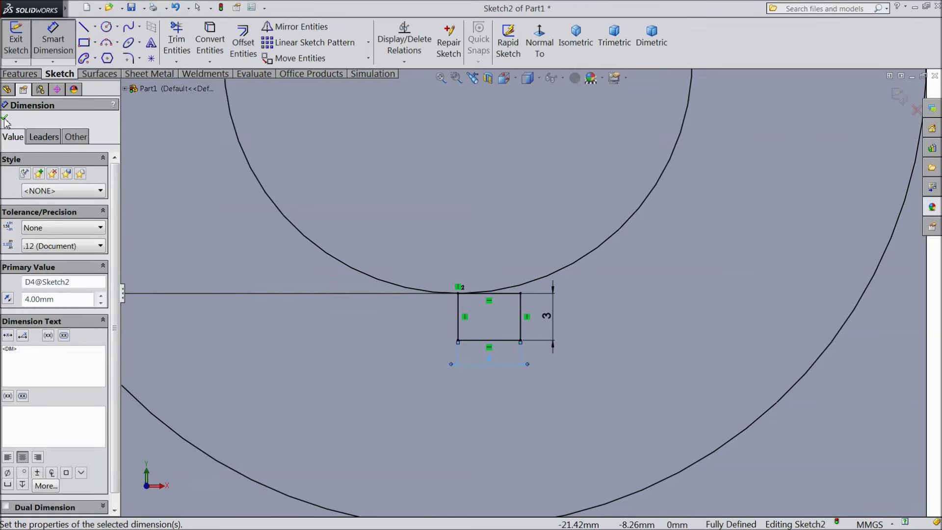
click(5, 118)
click(167, 62)
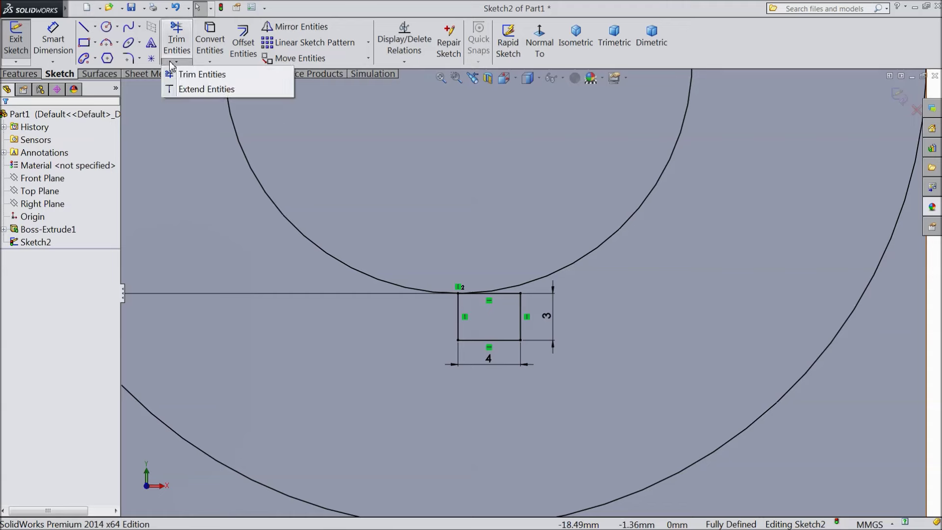
Extend the rectangle's right side to the Ø30 circle, then trim its top edge and arc.
click(207, 90)
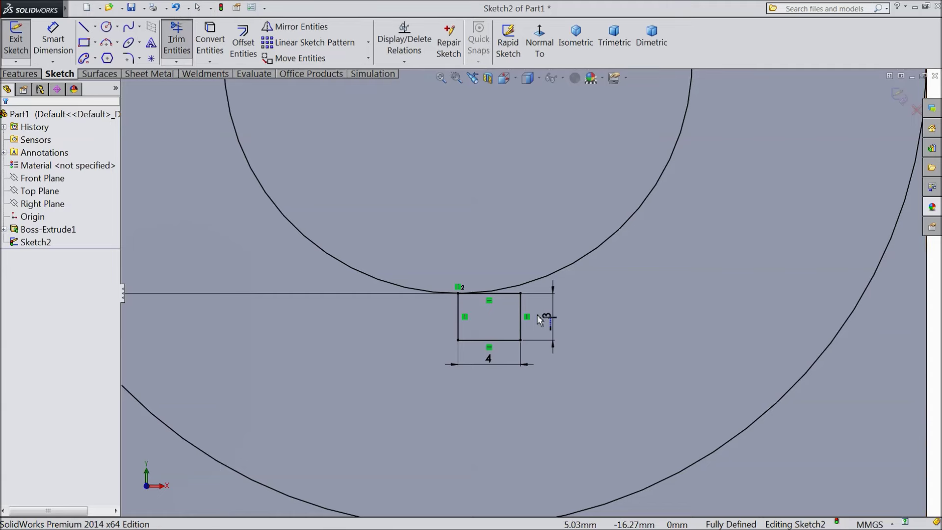
click(521, 309)
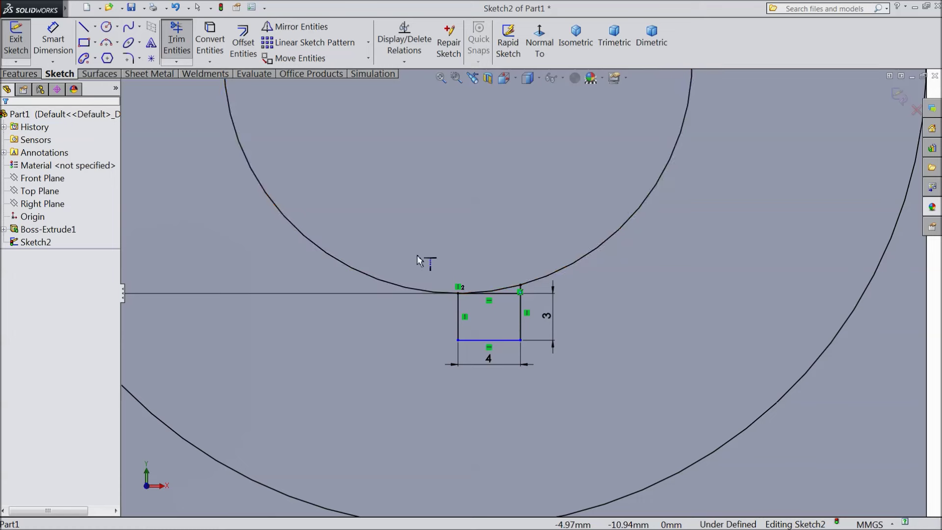
click(176, 62)
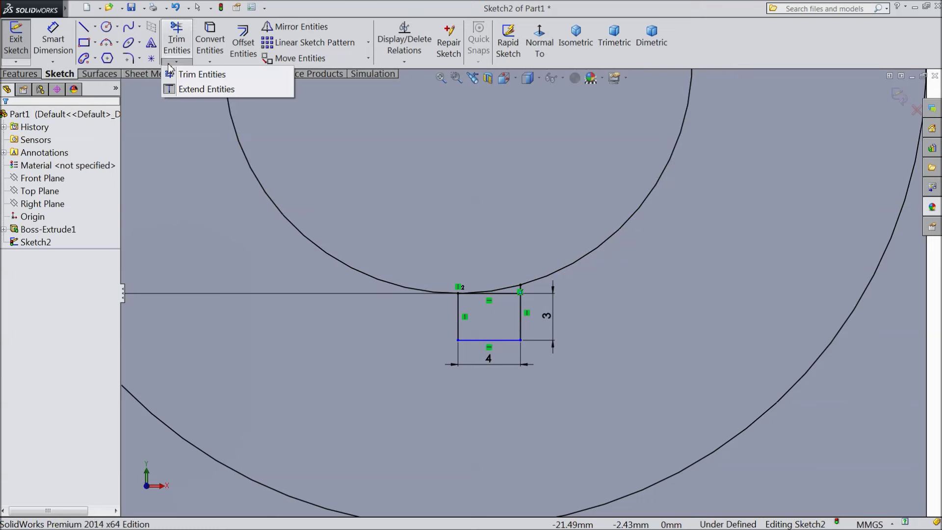
click(191, 74)
scroll(498, 289, down, 2)
scroll(499, 290, down, 1)
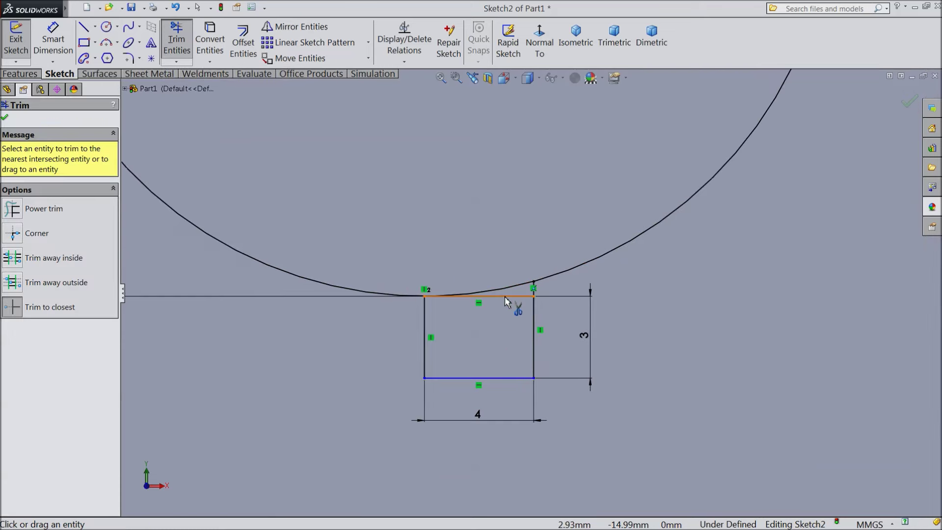
click(507, 298)
click(504, 294)
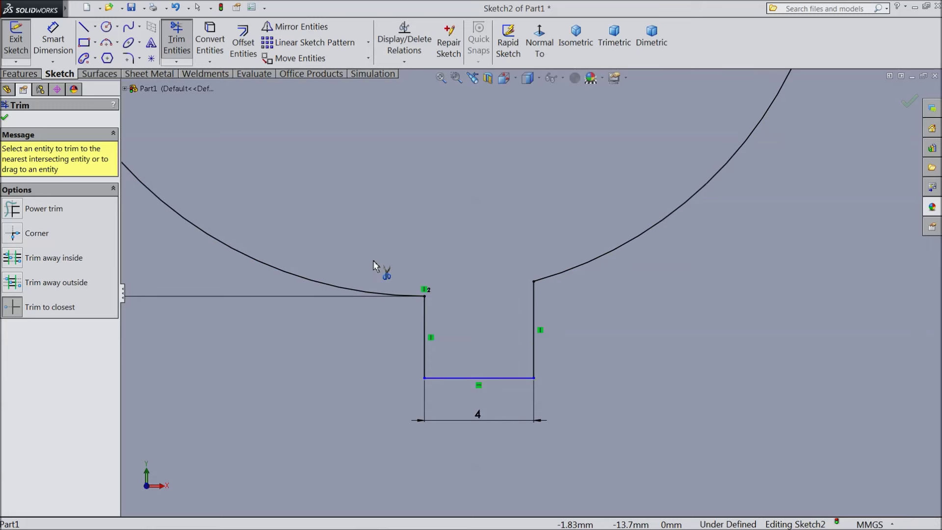
click(5, 118)
click(294, 26)
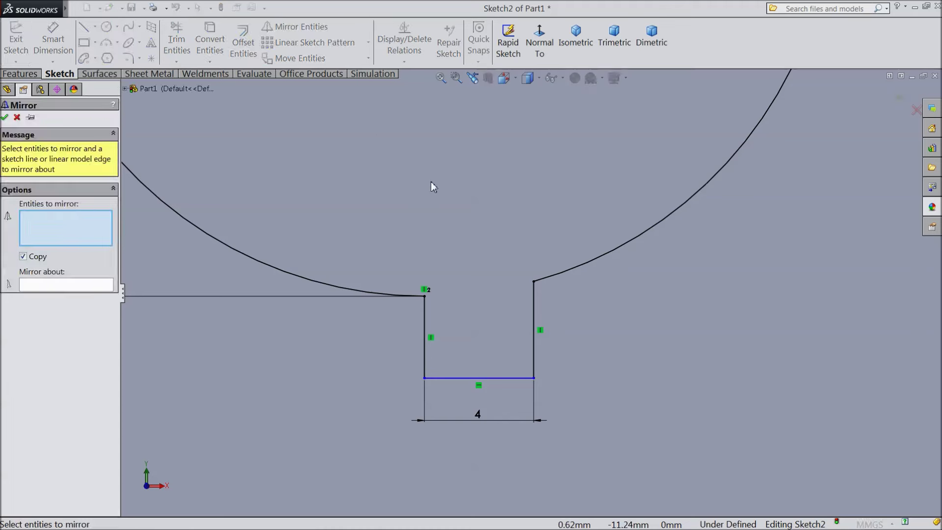
Mirror the right and bottom notch lines about the left vertical line.
click(539, 326)
click(508, 378)
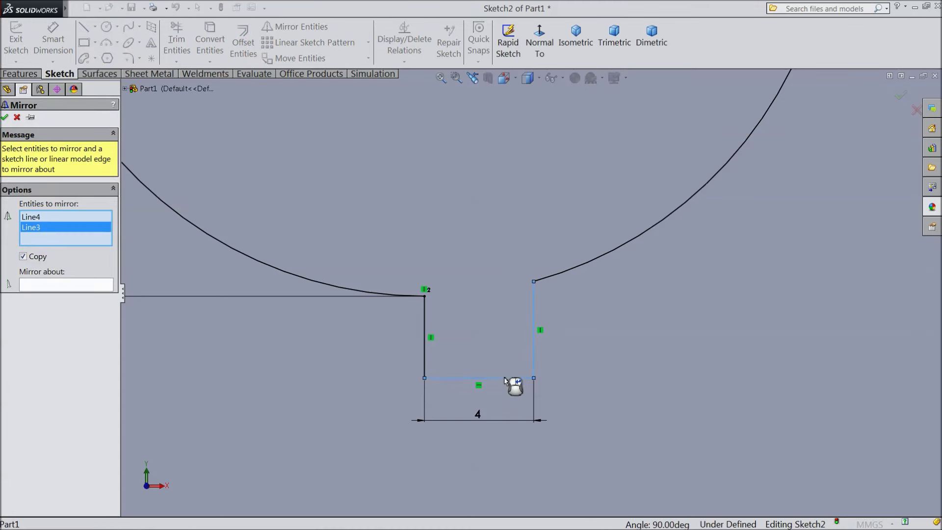
click(68, 286)
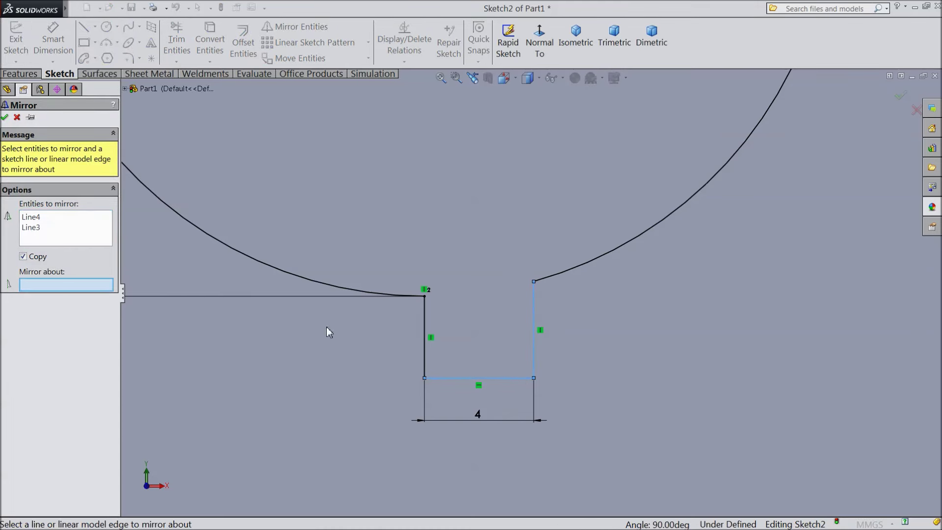
click(425, 333)
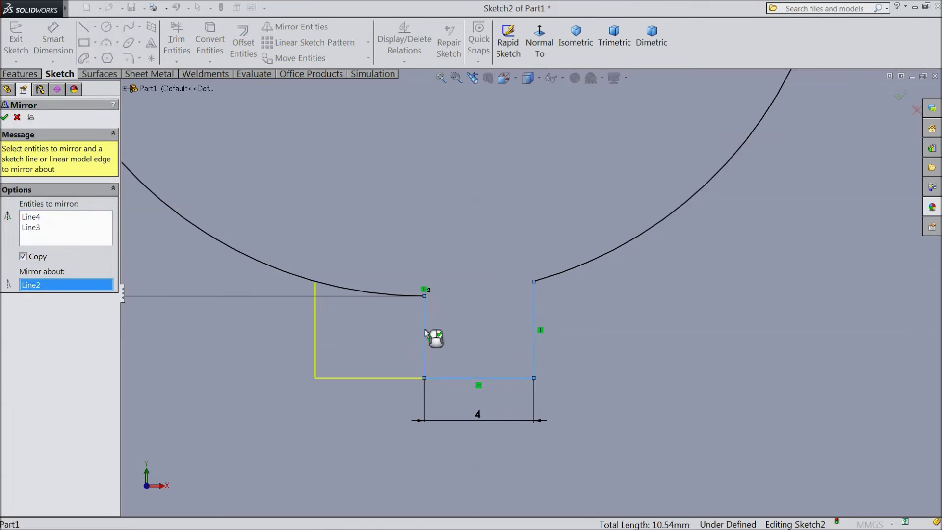
click(6, 118)
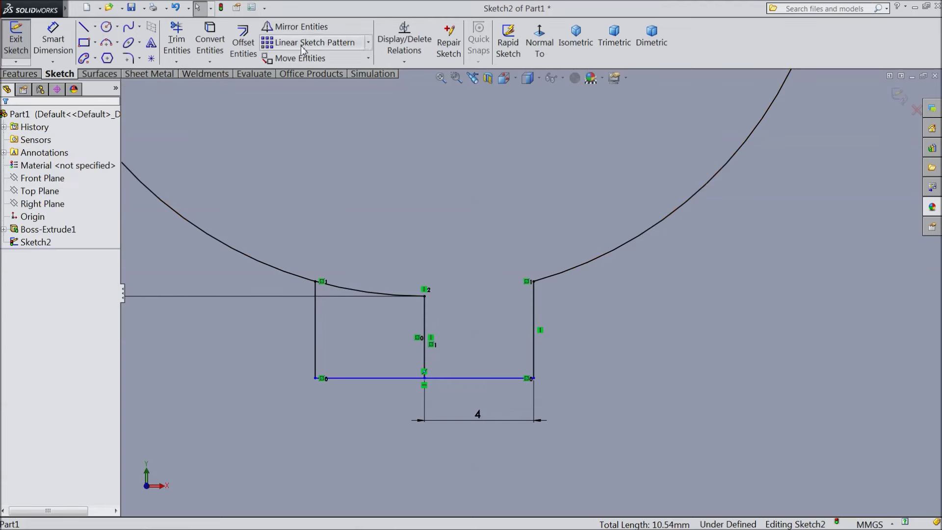
Trim away the middle vertical line and the arc above the notch.
click(185, 53)
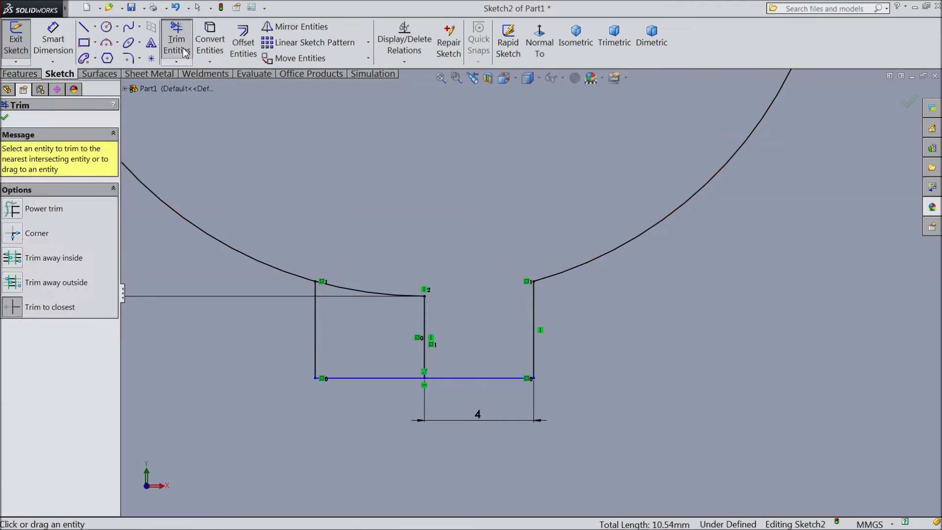
click(425, 329)
click(398, 296)
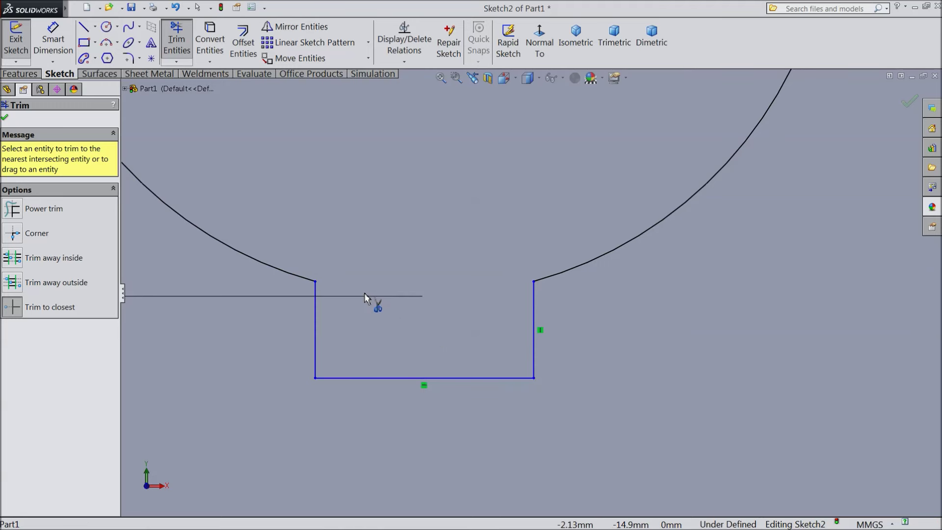
click(5, 118)
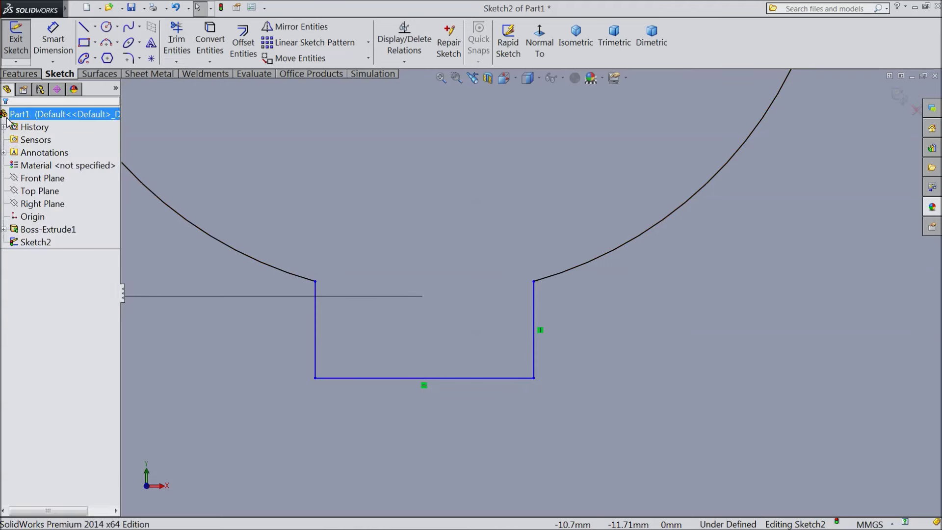
key(f)
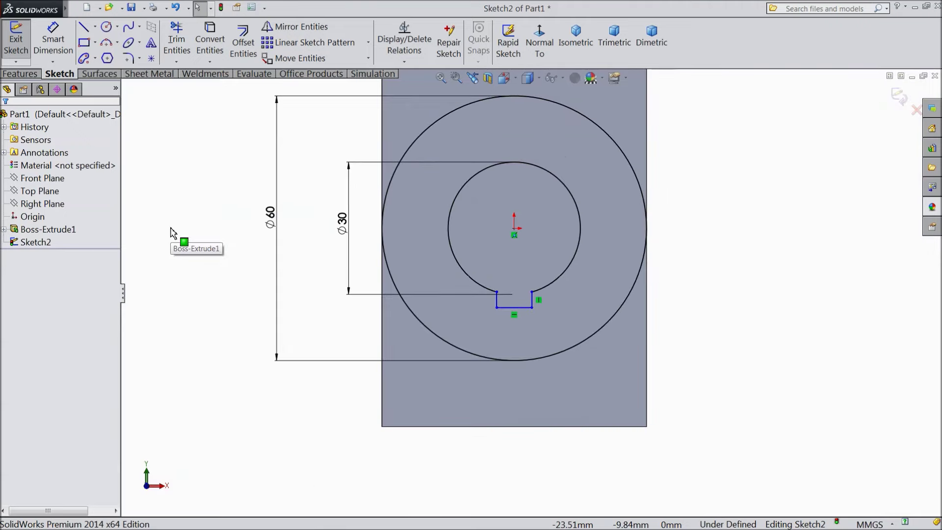
click(25, 75)
click(22, 42)
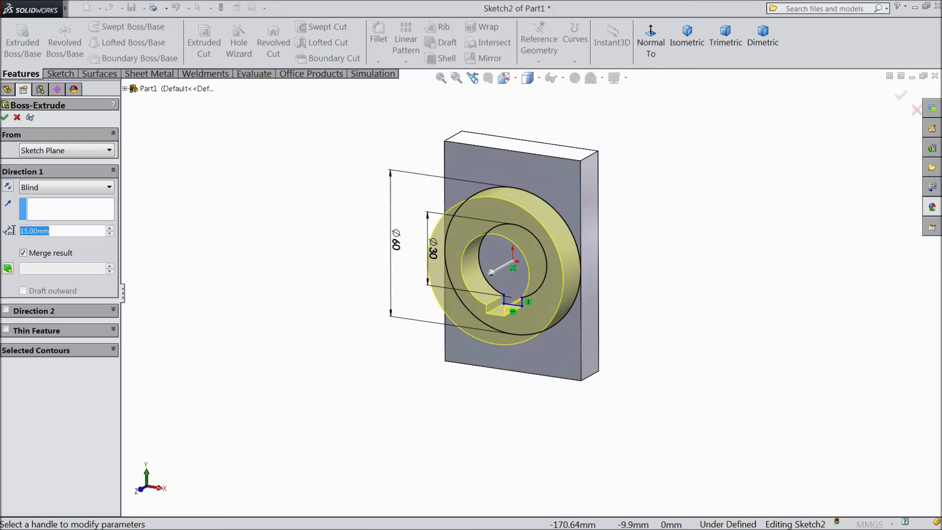
Extrude the keyed ring 30 mm blind, then orbit to inspect the bore and keyway.
text(30)
key(Return)
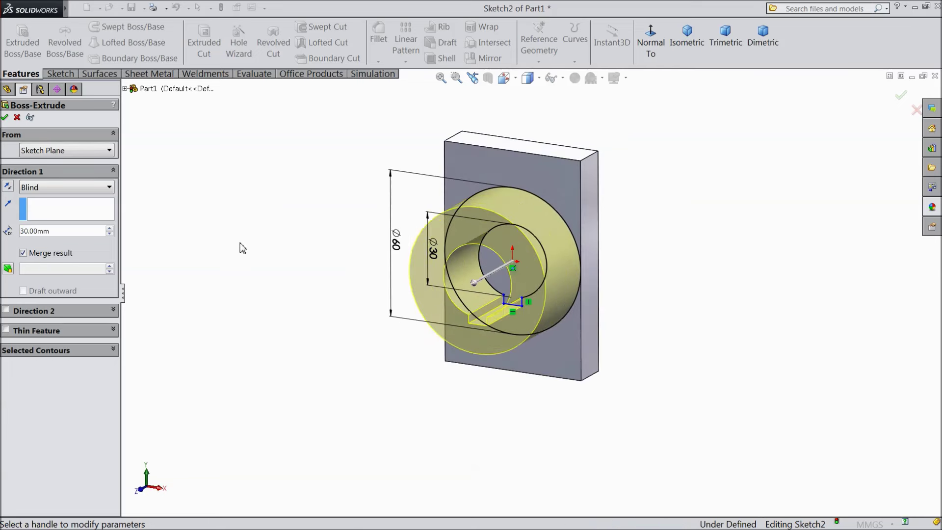
scroll(549, 255, down, 2)
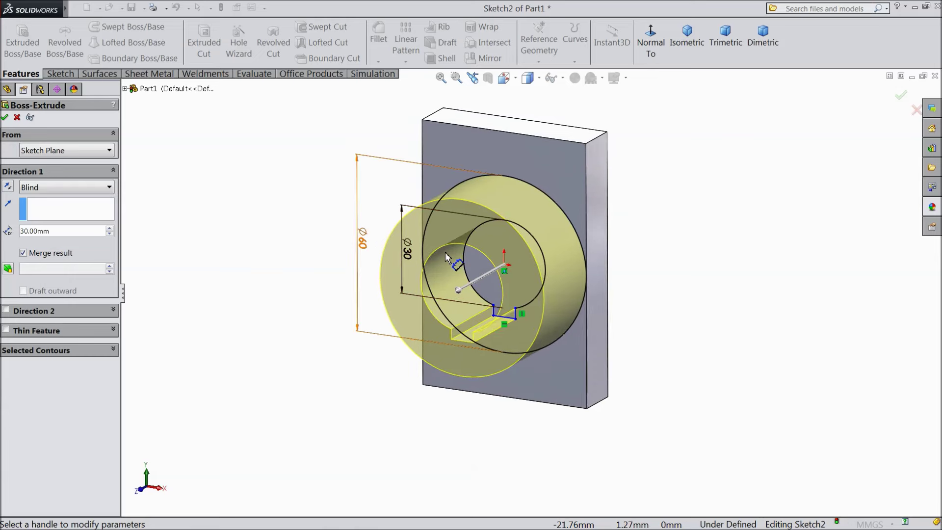
click(5, 118)
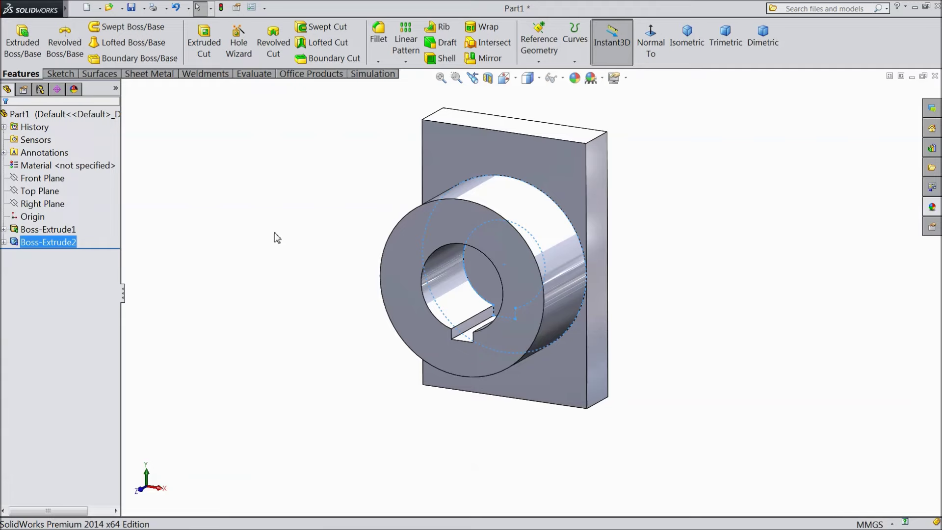
click(277, 238)
mouse_move(294, 238)
middle_down()
mouse_move(340, 235)
mouse_move(337, 246)
mouse_move(286, 226)
mouse_move(300, 244)
mouse_move(290, 244)
middle_up()
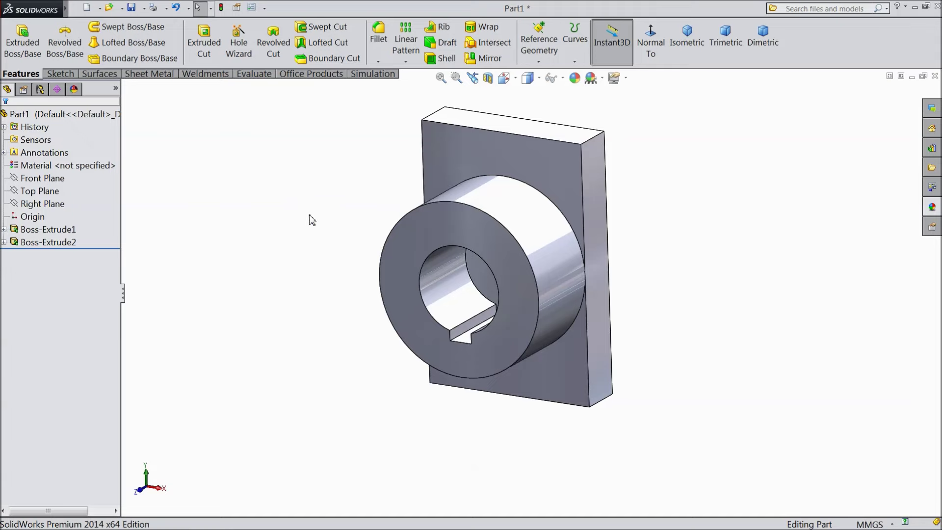
middle_drag(309, 216, 283, 245)
Start a new sketch on the selected face and draw two concentric circles.
click(530, 149)
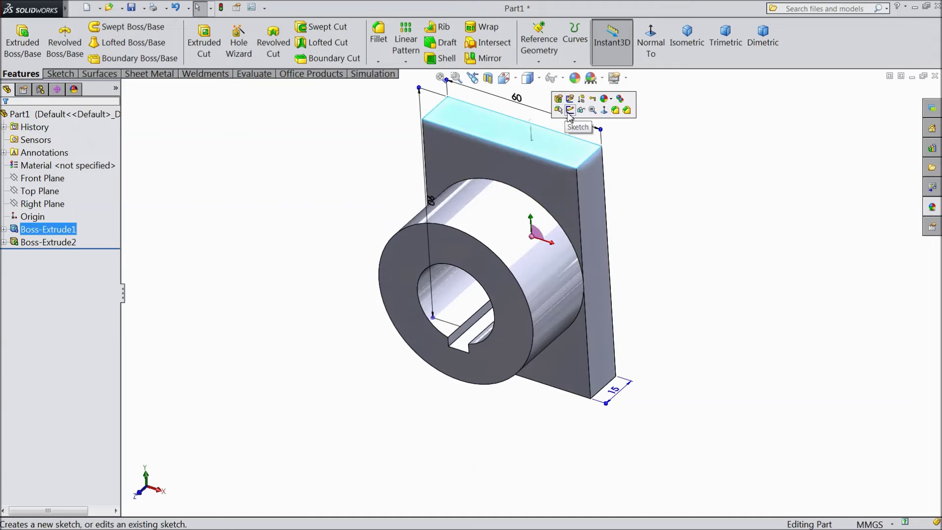
click(569, 113)
click(646, 59)
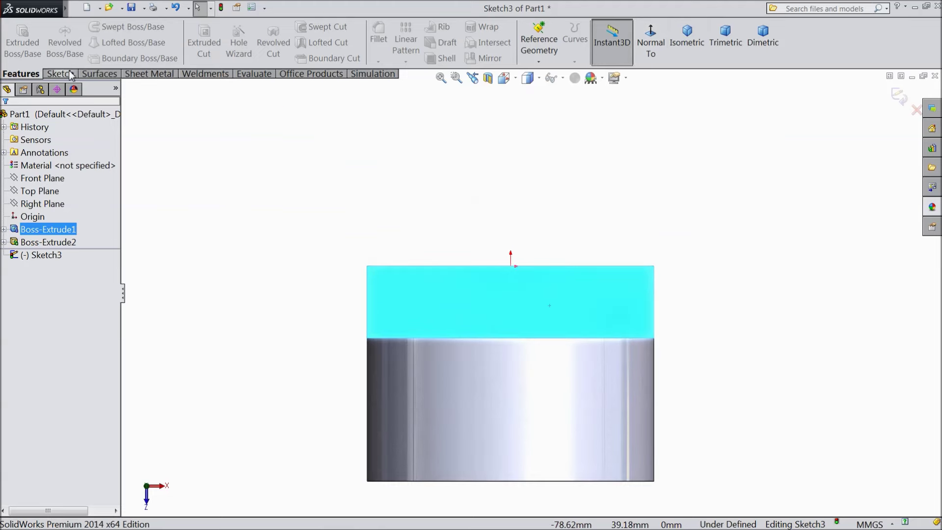
click(60, 74)
click(107, 28)
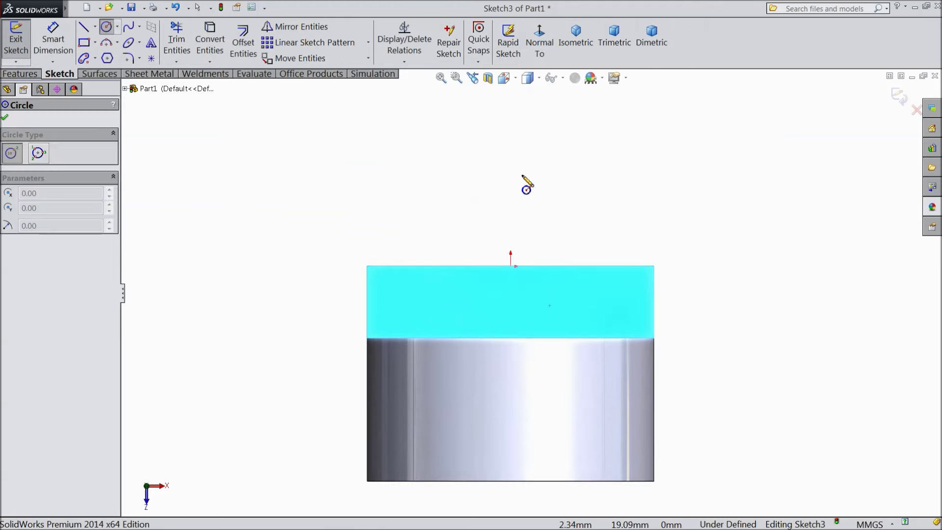
click(511, 134)
click(519, 164)
click(524, 195)
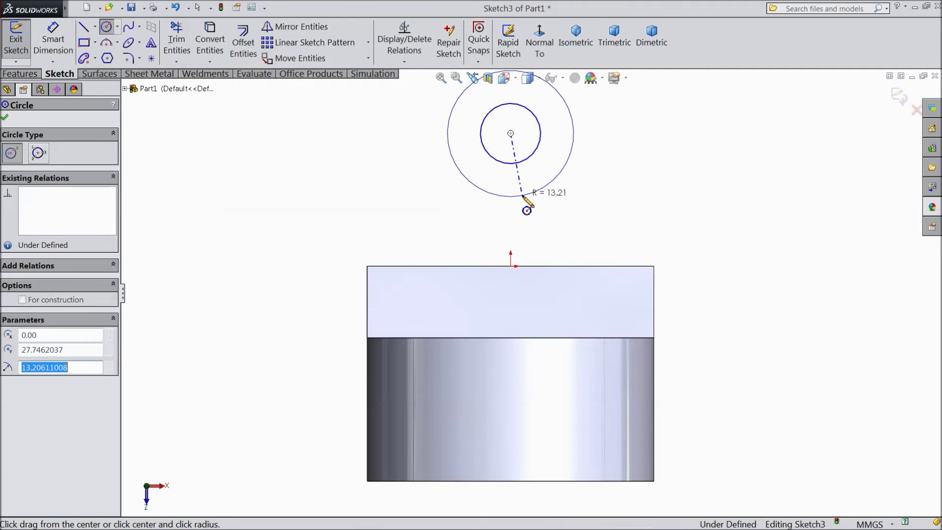
Dimension the circles to Ø46 and Ø16.
click(52, 44)
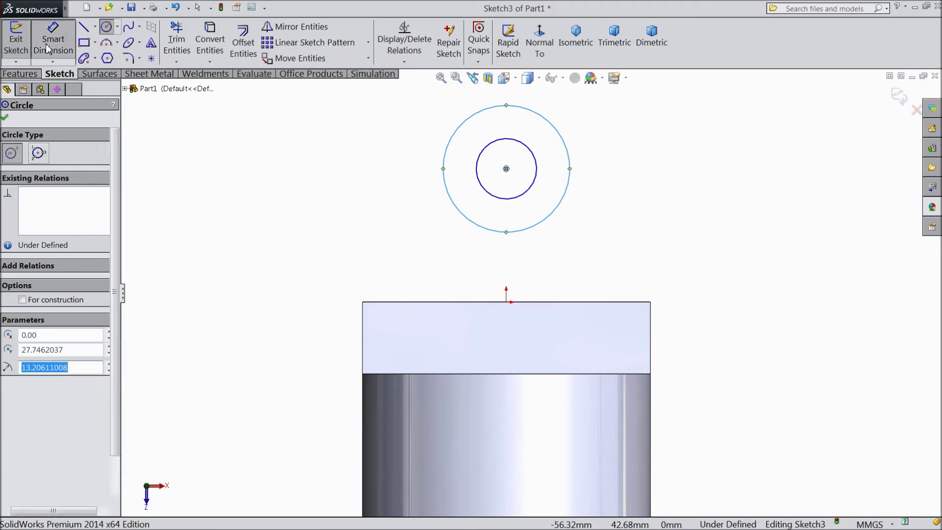
click(568, 184)
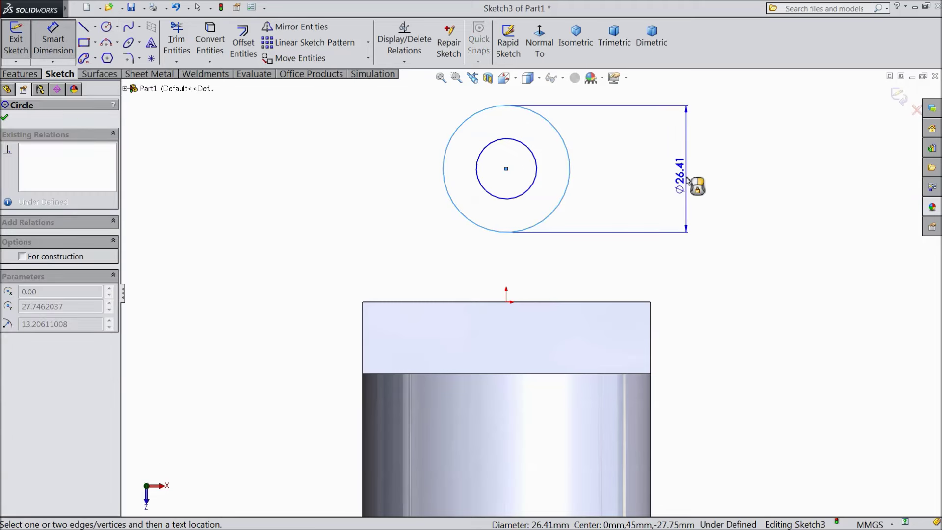
click(692, 184)
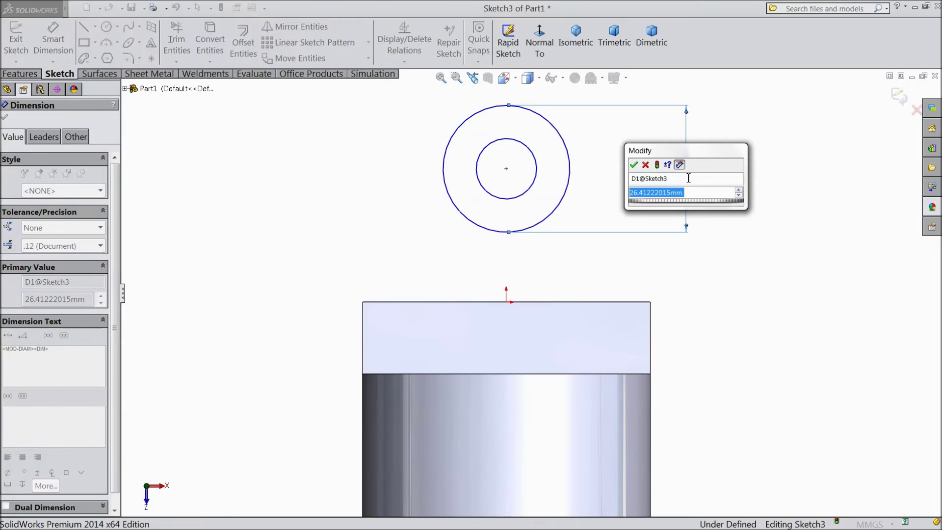
text(46)
click(634, 164)
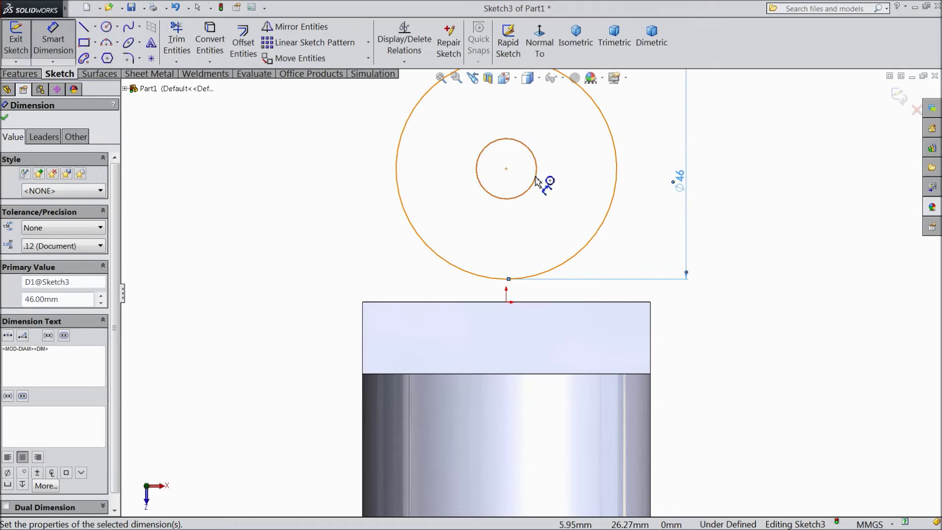
click(538, 178)
click(624, 195)
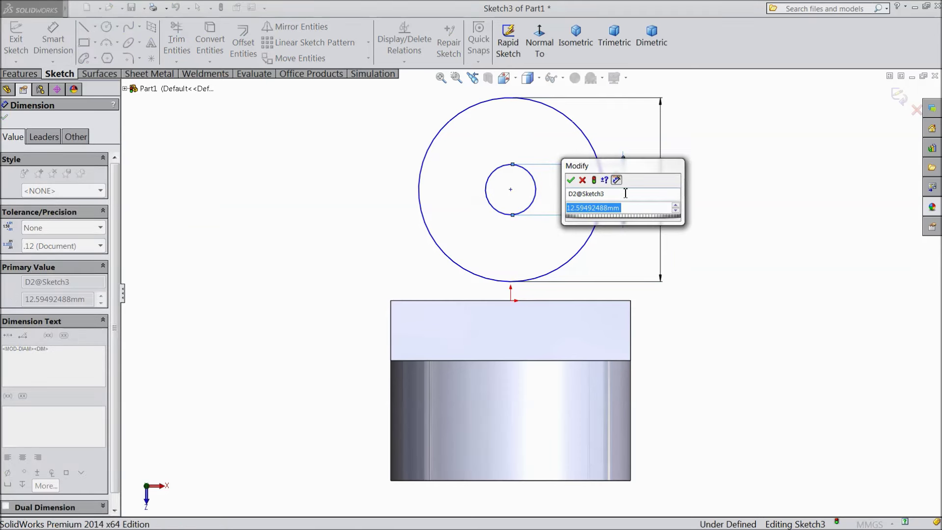
text(16)
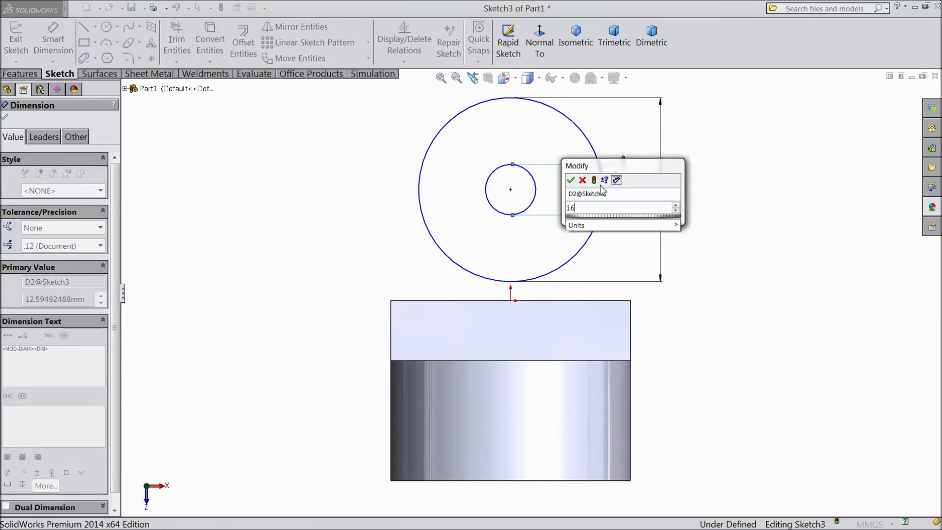
click(571, 181)
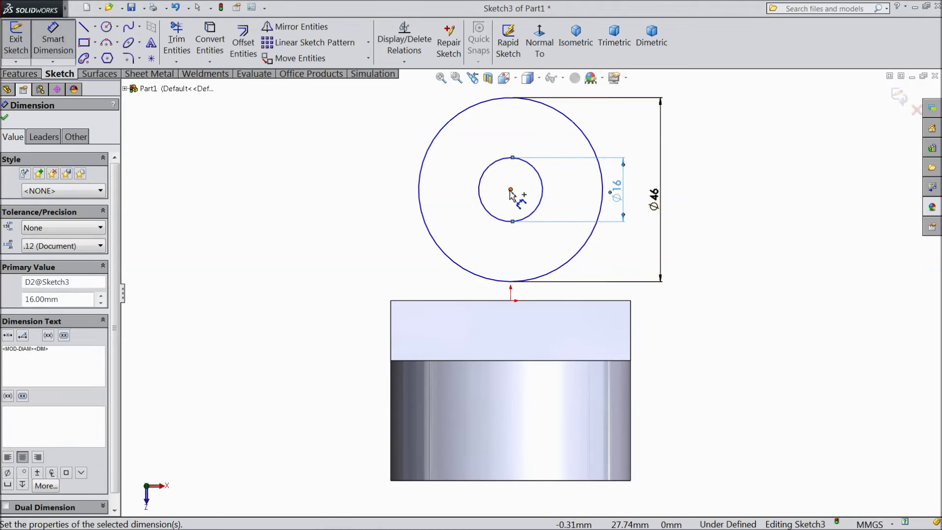
Position the circles' centre 35 mm above the block's top edge.
click(510, 190)
click(512, 361)
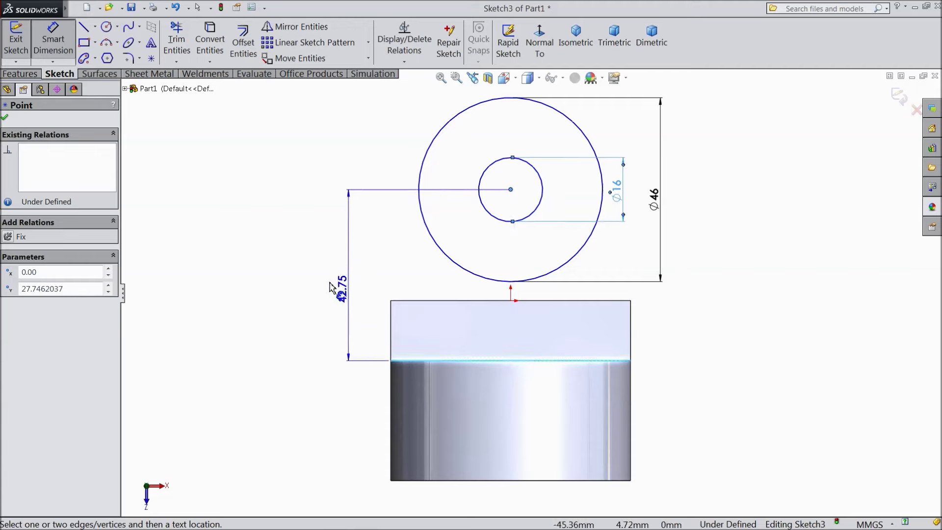
click(320, 276)
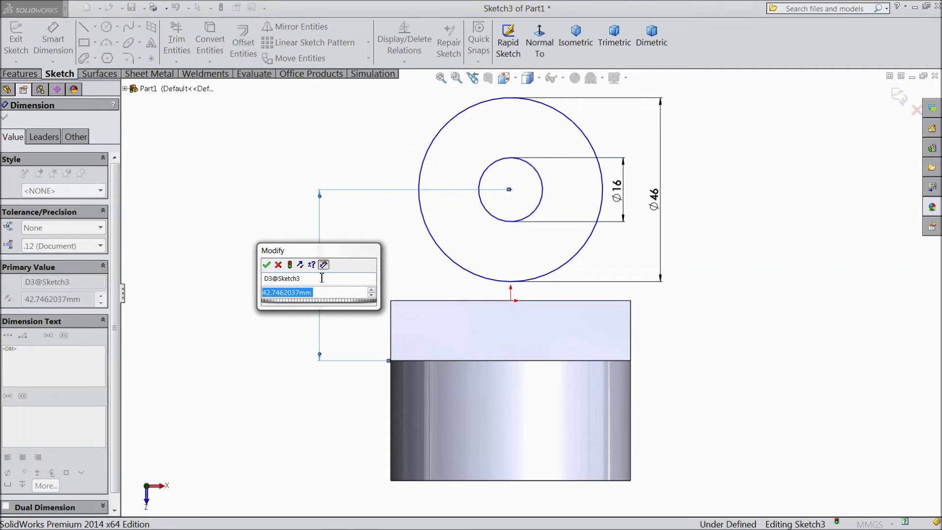
text(35)
click(267, 264)
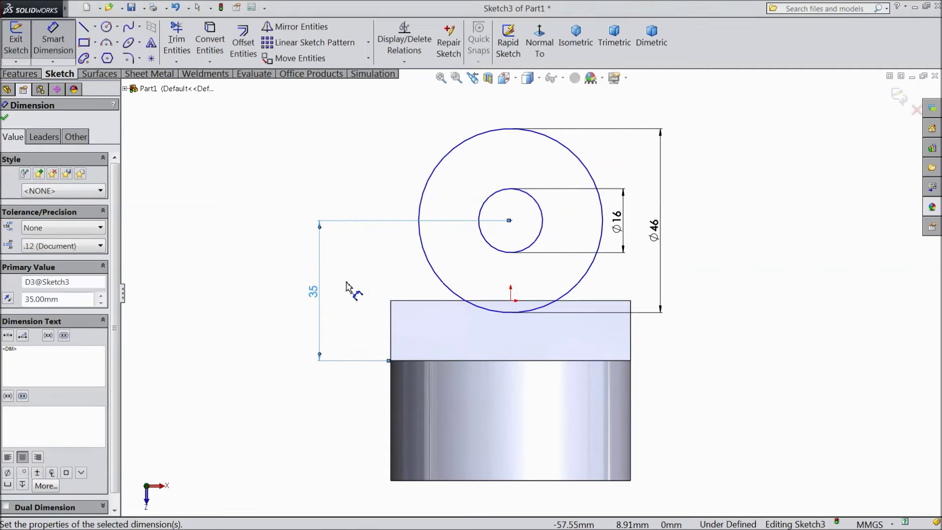
scroll(525, 352, down, 2)
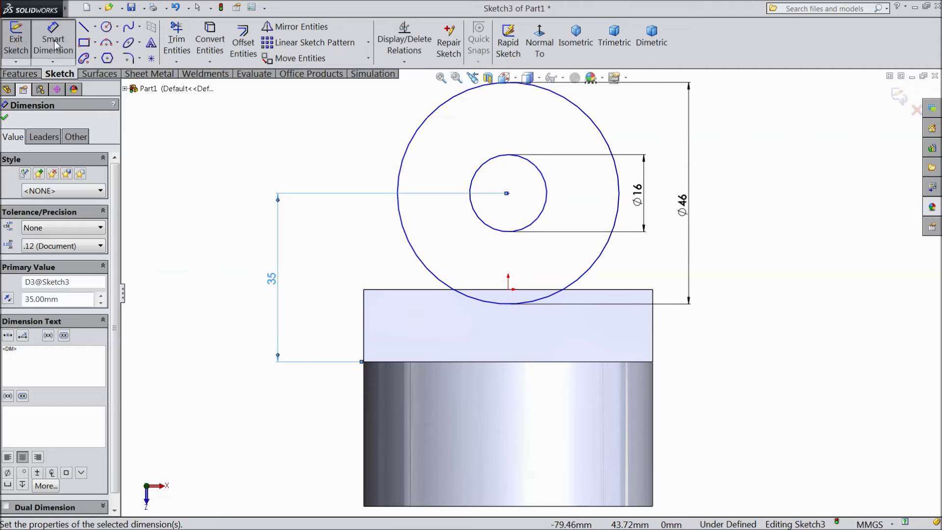
click(84, 27)
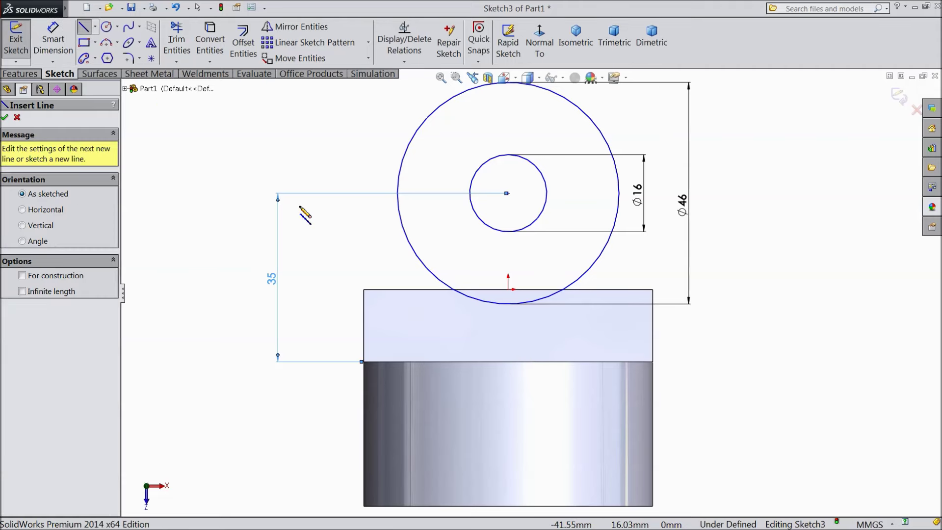
Draw side lines running from the block's top corners toward the outer circle.
click(363, 290)
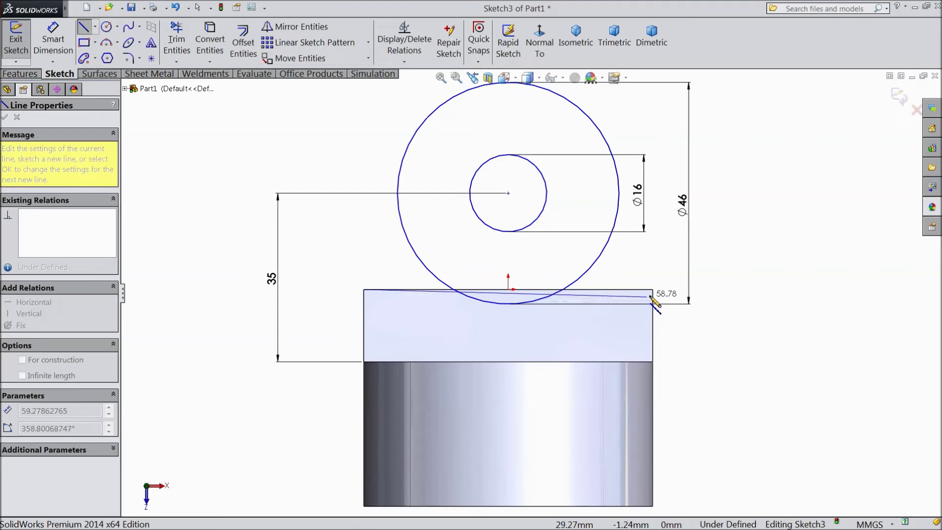
click(653, 289)
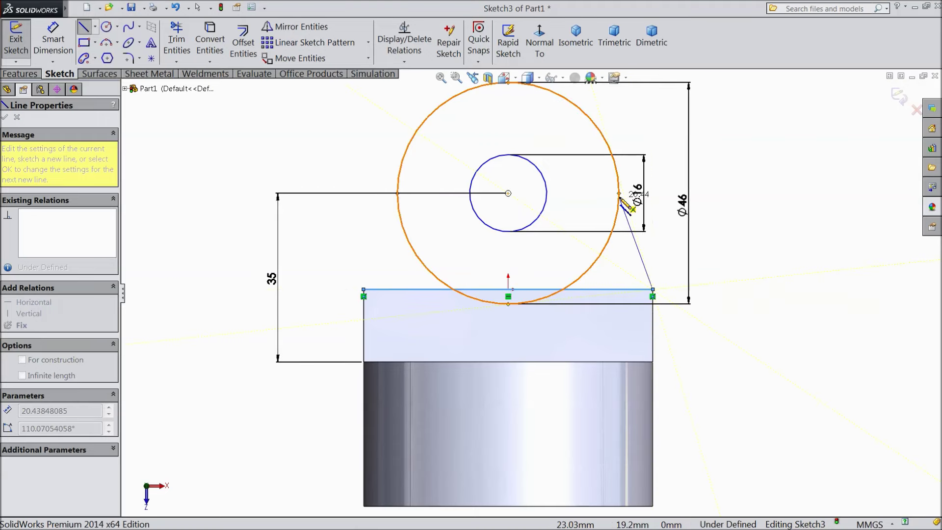
right_click(700, 243)
click(726, 90)
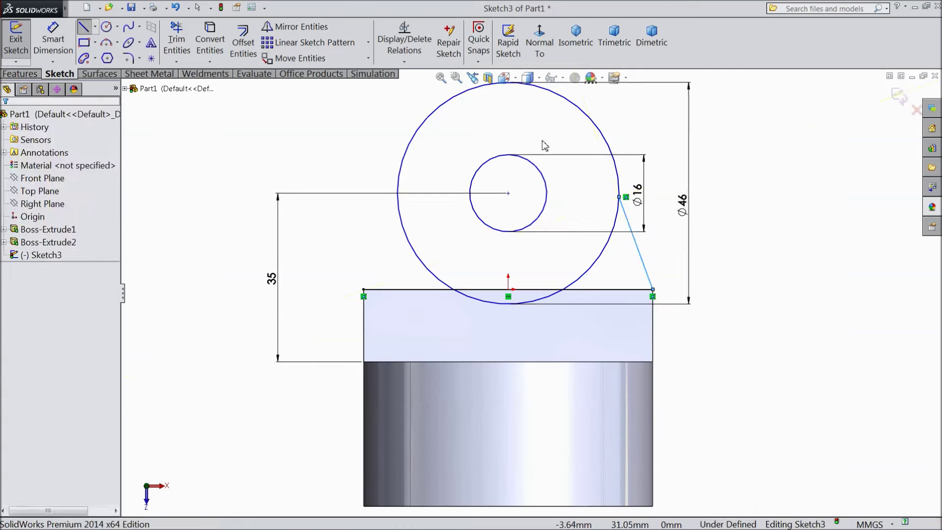
click(84, 30)
click(363, 290)
right_click(336, 210)
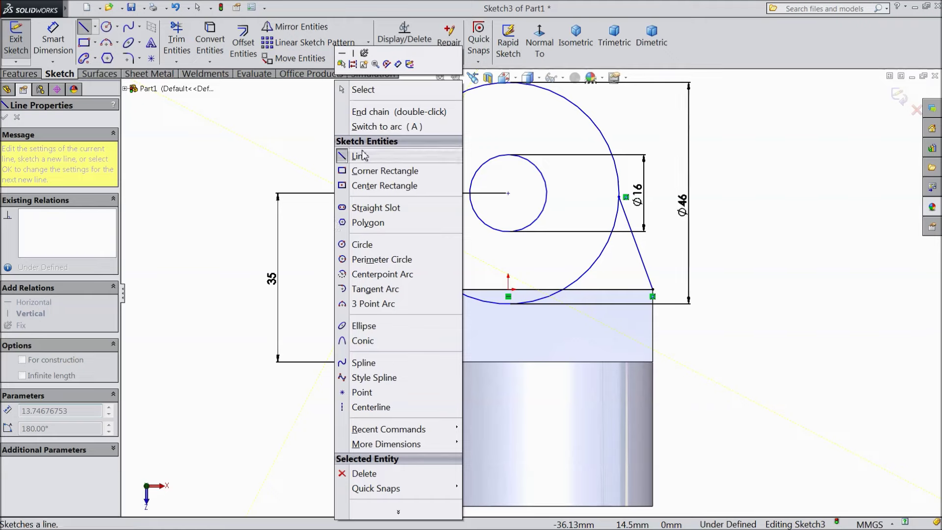
click(366, 89)
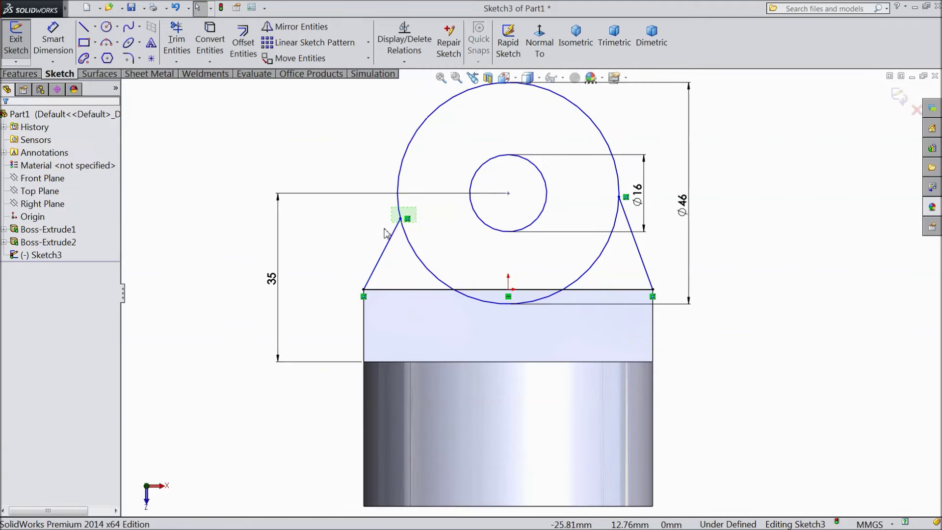
Make both side lines tangent to the outer circle and align the centre vertically above the origin.
drag(383, 229, 384, 232)
click(410, 192)
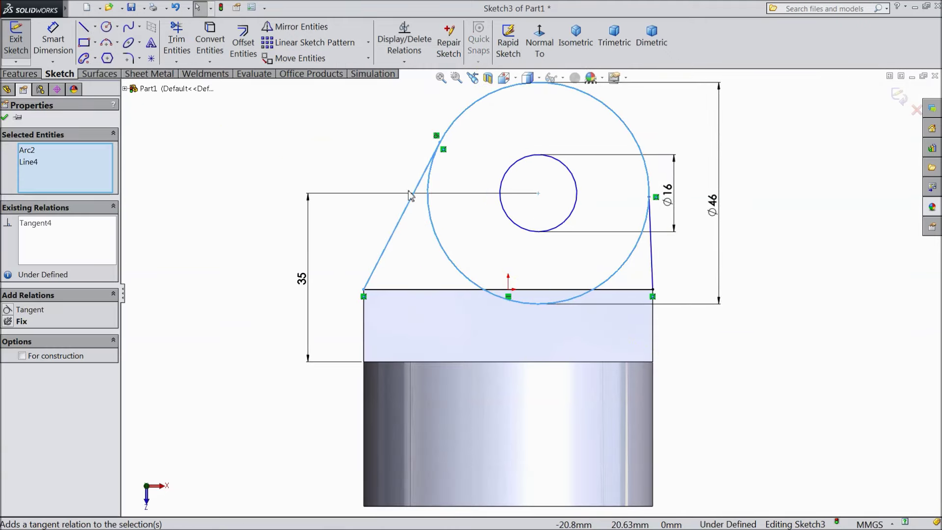
mouse_move(658, 206)
mouse_down()
mouse_move(677, 207)
mouse_move(671, 200)
mouse_up()
click(668, 194)
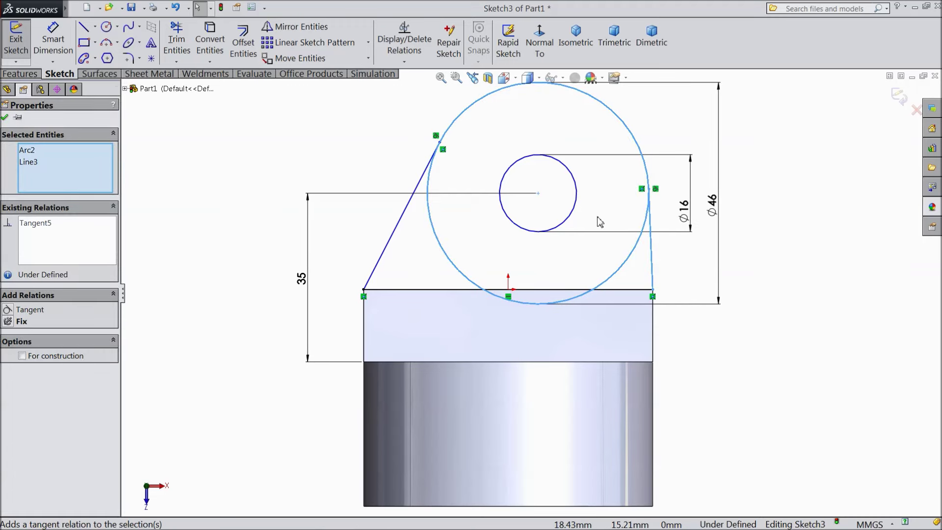
click(509, 290)
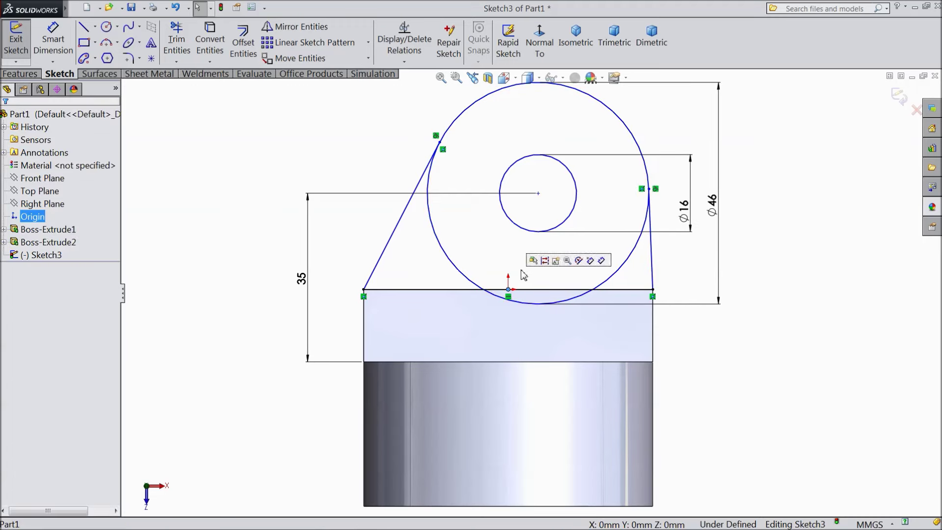
ctrl+click(538, 194)
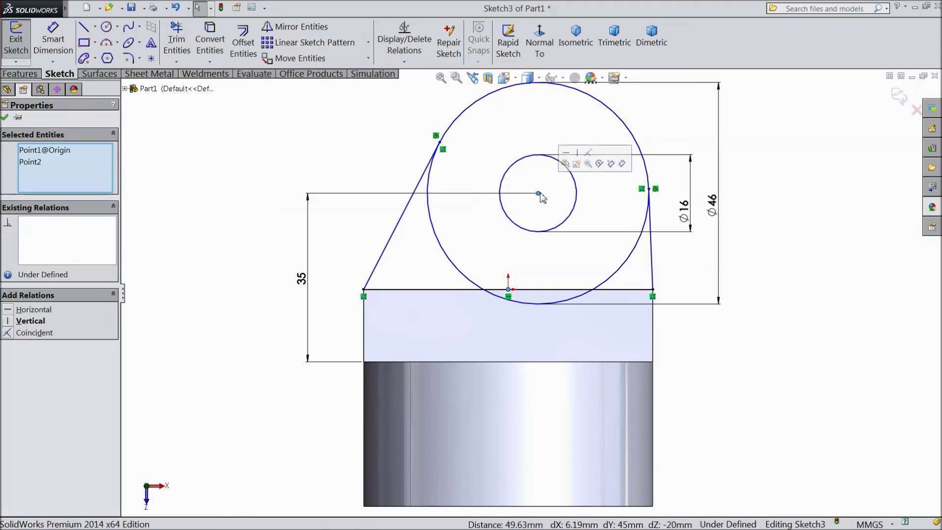
click(582, 154)
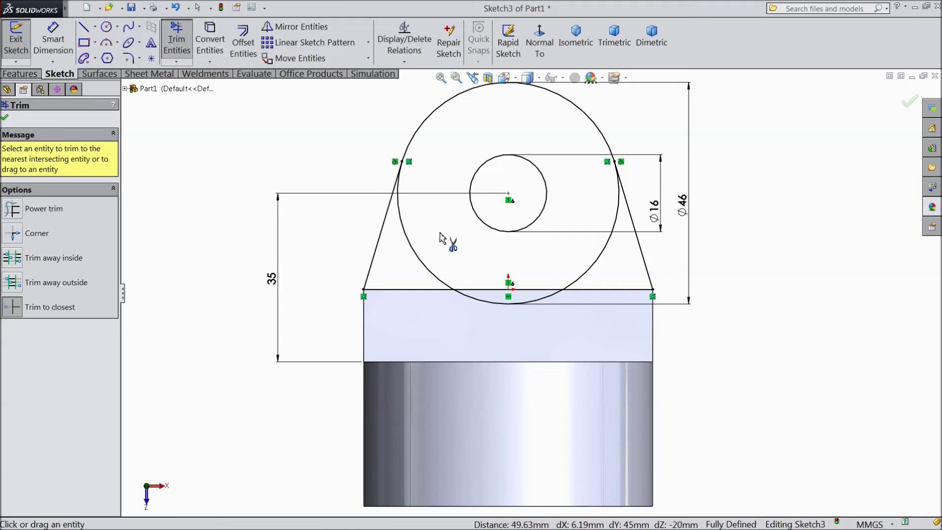
Trim away the circle's lower arcs to complete the lug outline.
click(424, 266)
click(478, 302)
click(567, 291)
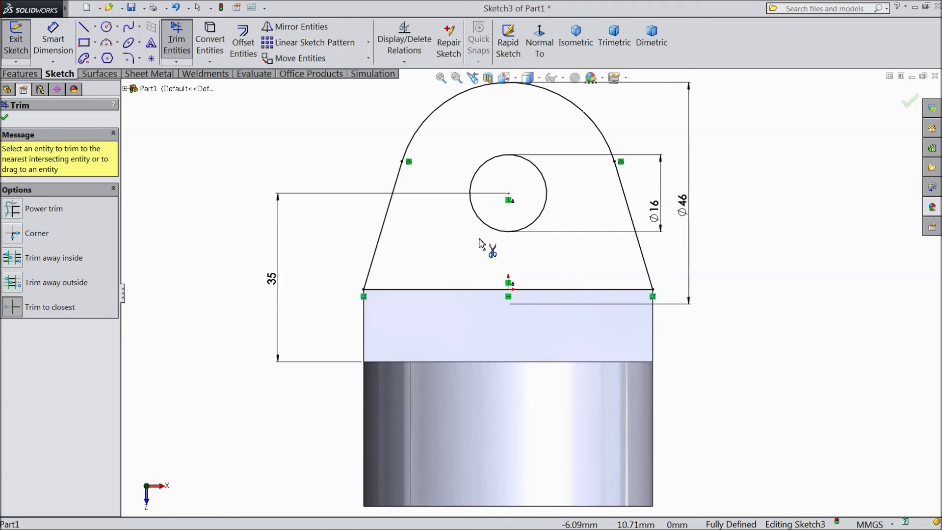
click(6, 119)
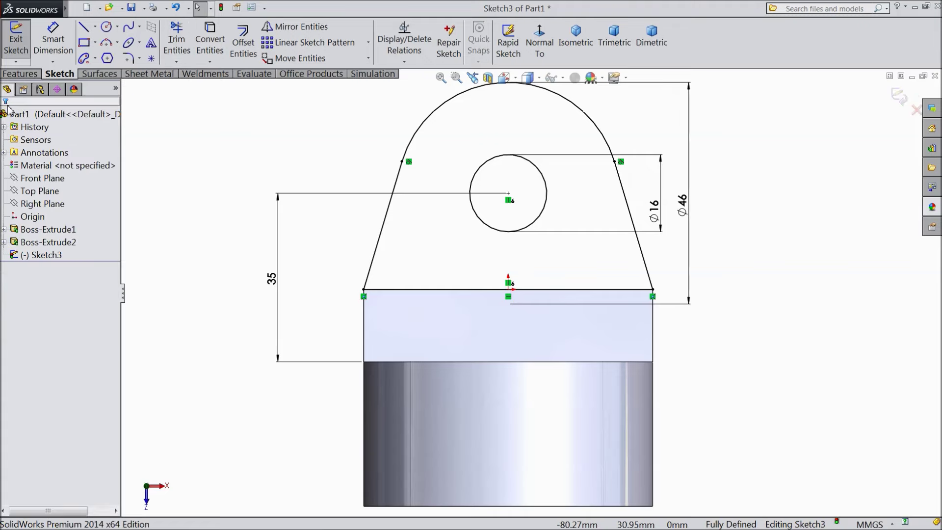
click(21, 74)
click(23, 51)
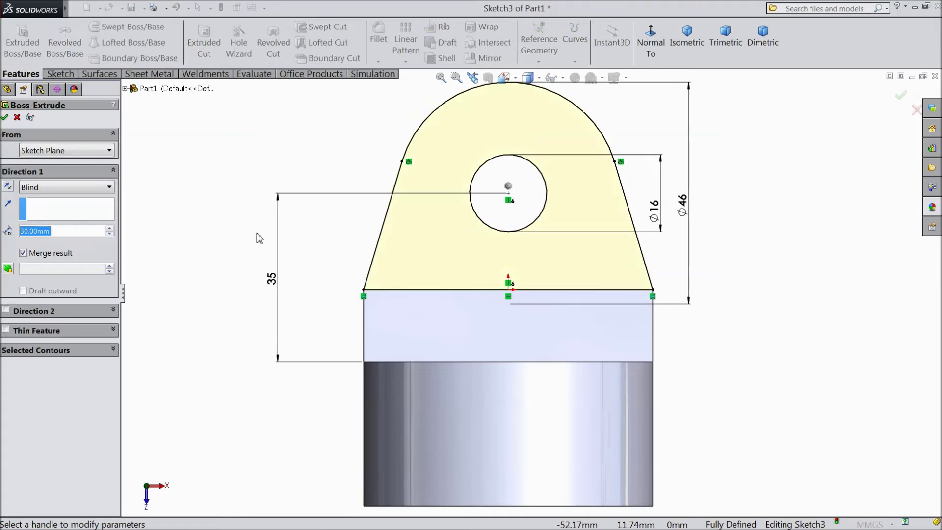
Extrude the lug 15 mm blind with the direction reversed onto the block.
mouse_move(273, 248)
middle_down()
mouse_move(269, 218)
mouse_move(279, 221)
middle_up()
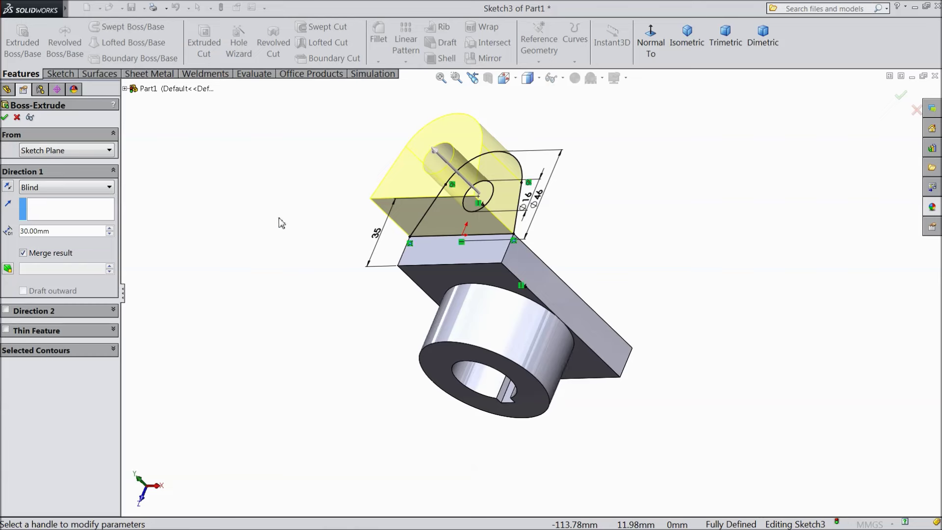
text(15)
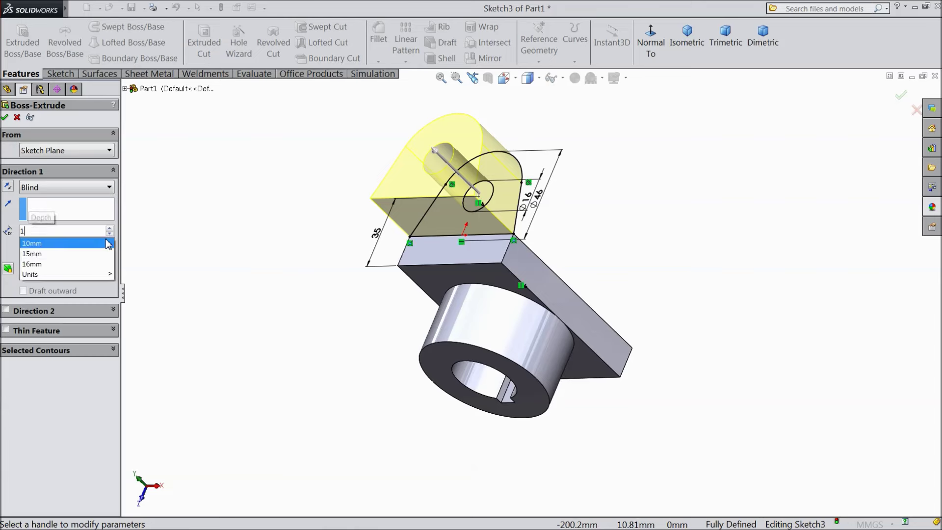
key(Return)
middle_drag(309, 231, 378, 234)
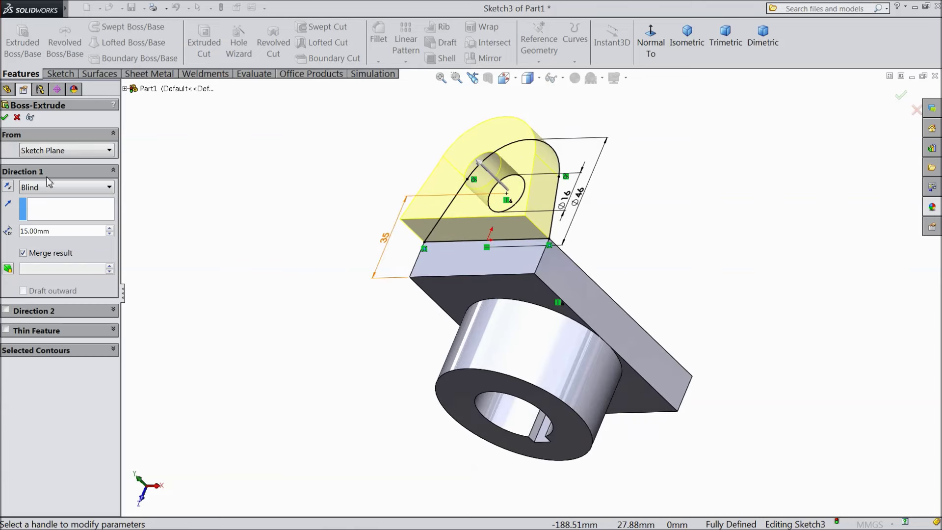
click(8, 187)
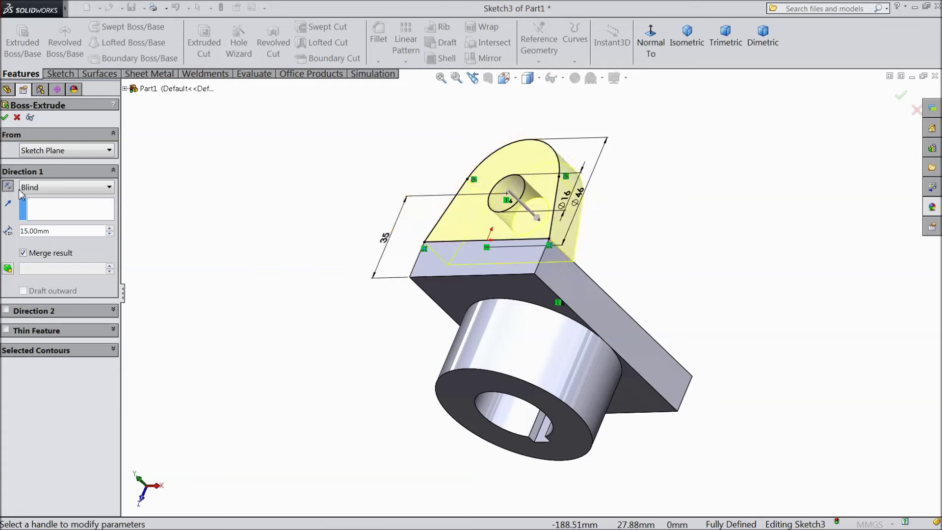
click(5, 118)
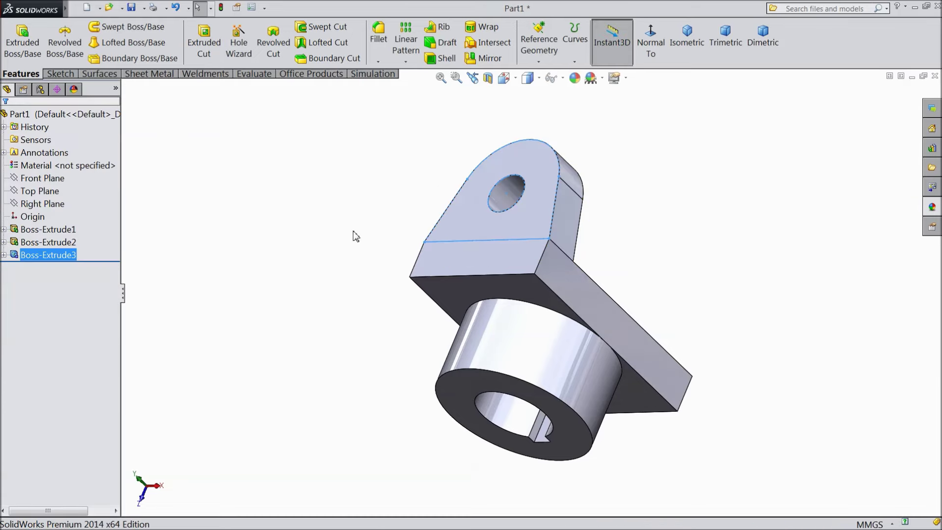
click(427, 128)
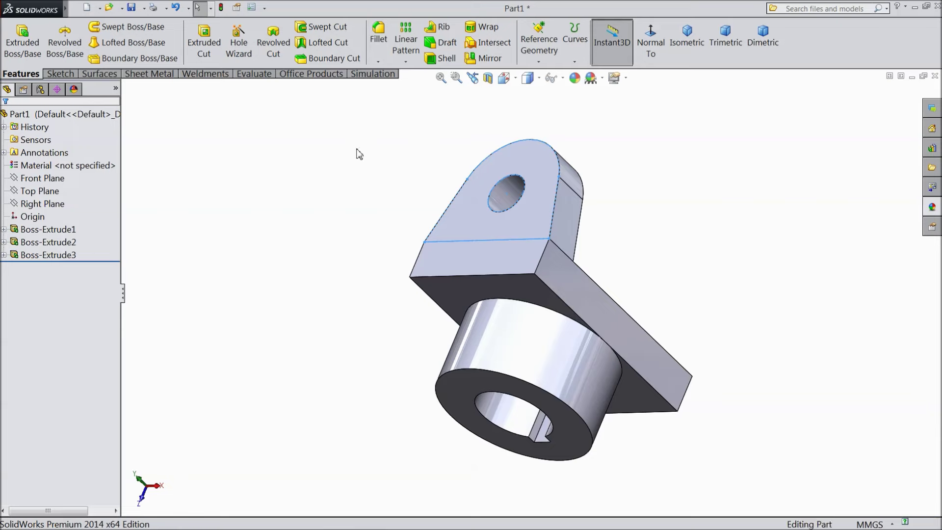
Mirror the lug feature Boss-Extrude3 across the Top Plane.
click(51, 194)
click(483, 57)
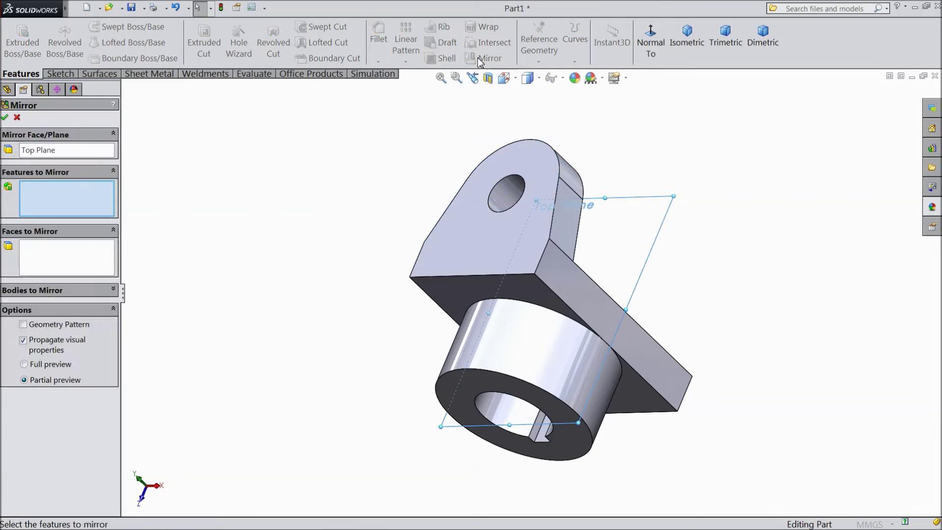
click(125, 90)
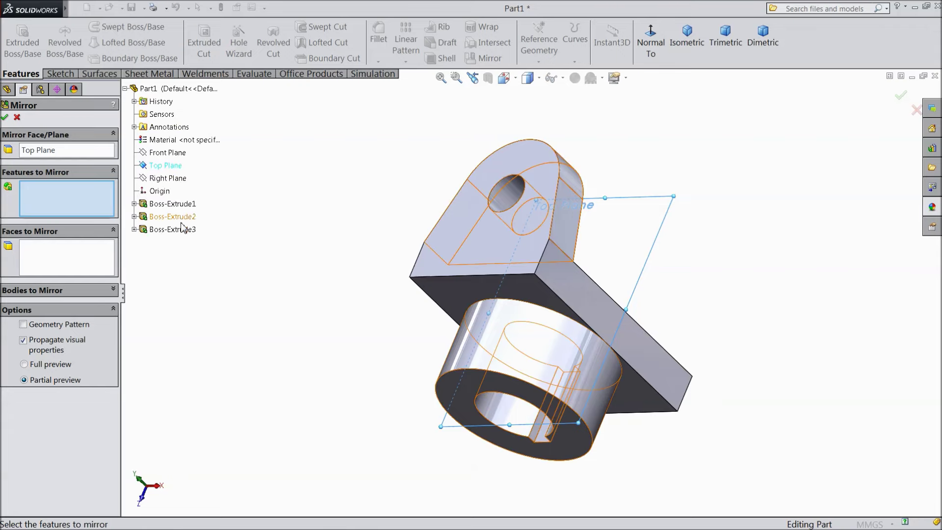
click(179, 230)
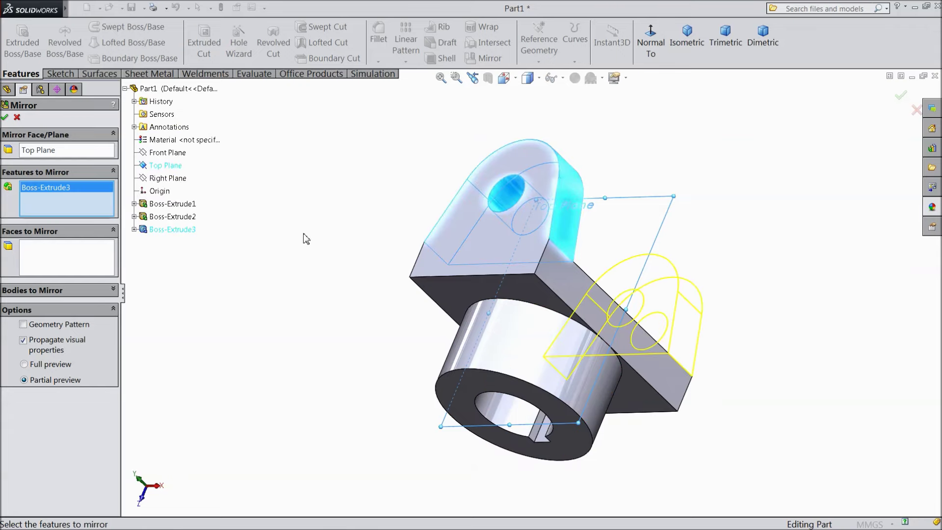
click(5, 117)
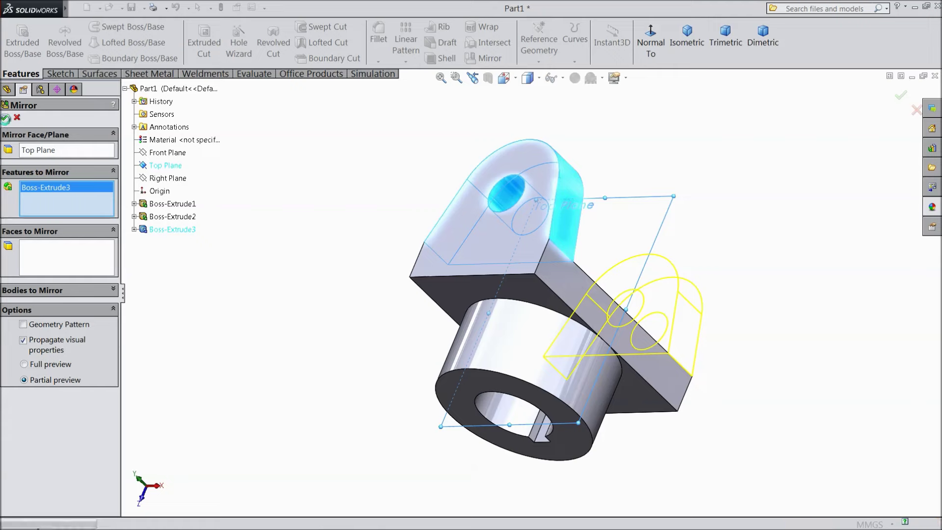
Inspect the mirrored lug in isometric view and open the part's appearance settings.
mouse_move(185, 235)
middle_down()
mouse_move(267, 219)
mouse_move(239, 166)
mouse_move(288, 196)
mouse_move(340, 208)
mouse_move(238, 197)
mouse_move(254, 183)
middle_up()
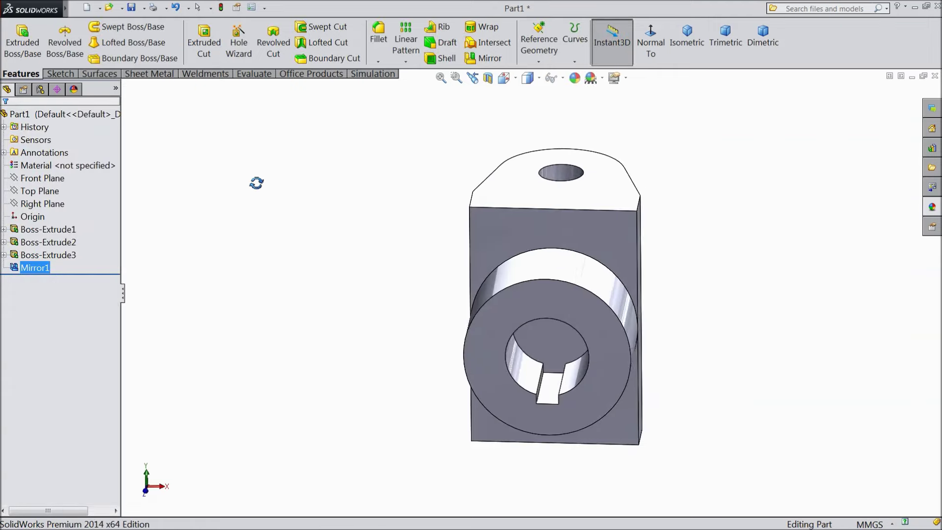
middle_drag(322, 277, 275, 259)
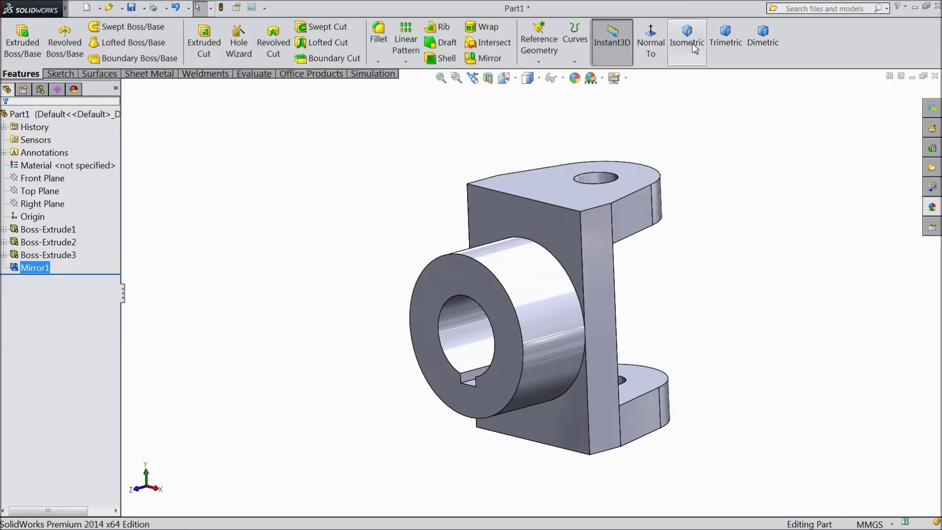
click(693, 44)
click(101, 114)
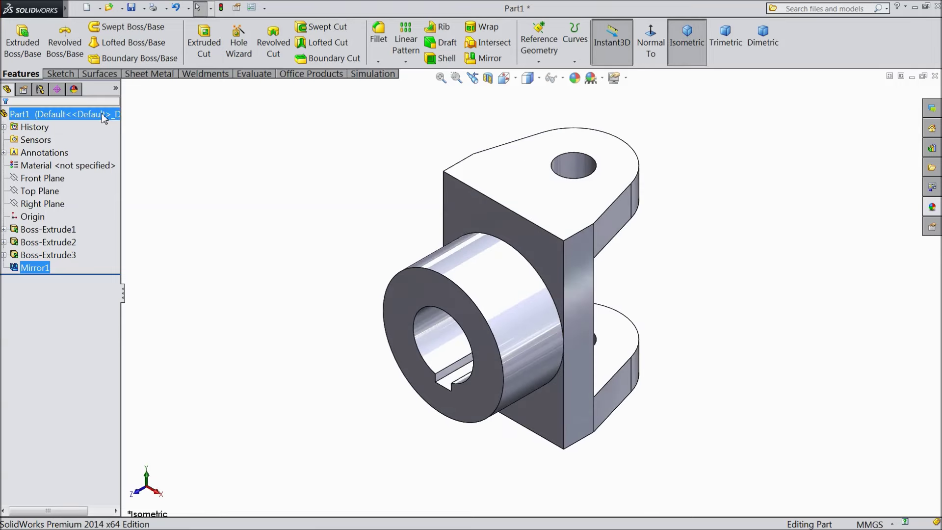
click(575, 79)
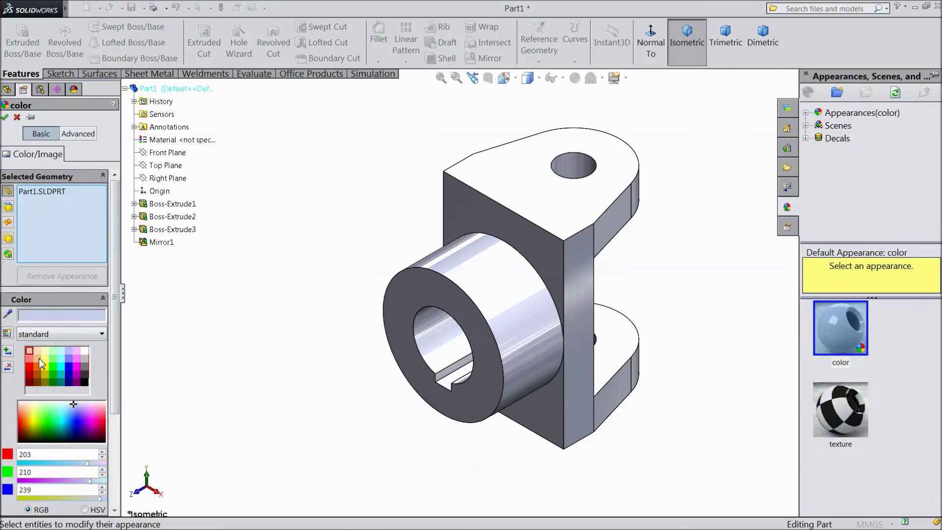
Colour the whole part bright yellow (255, 255, 0) and begin saving it to the Desktop.
click(42, 360)
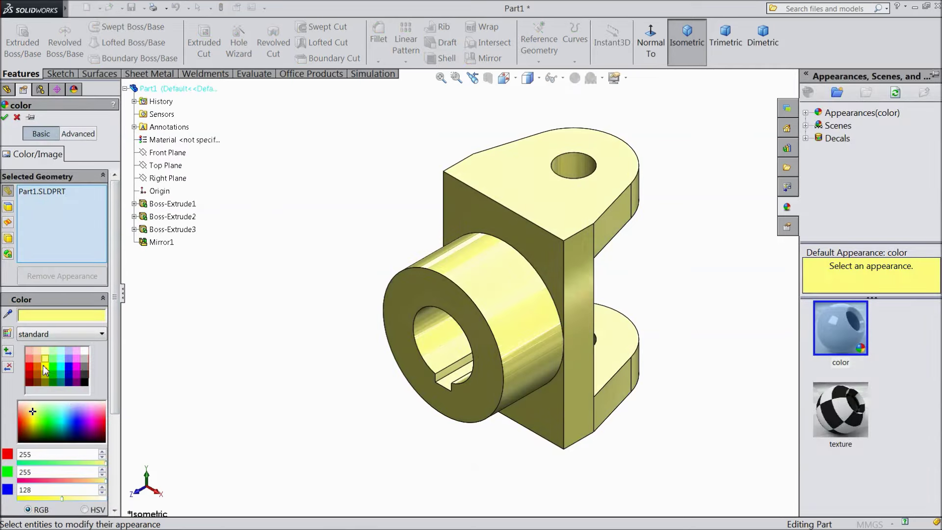
click(43, 367)
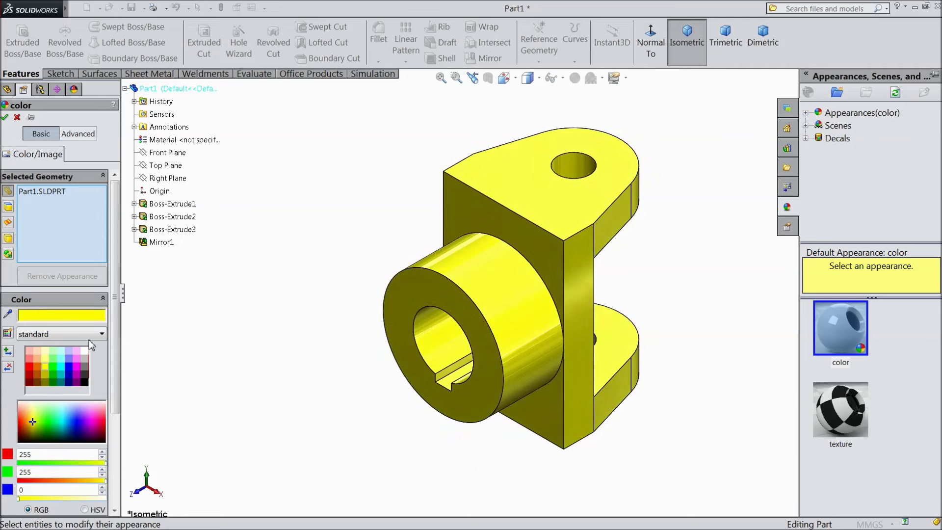
click(5, 117)
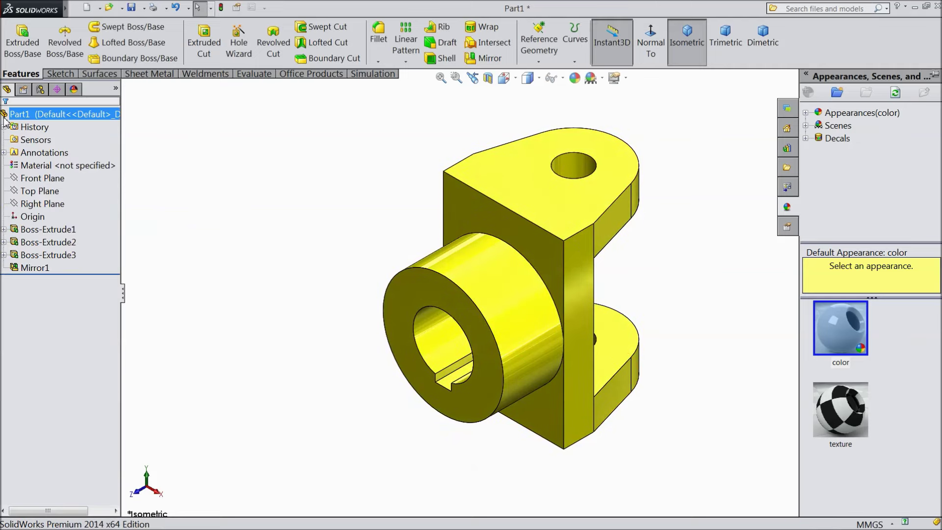
click(133, 9)
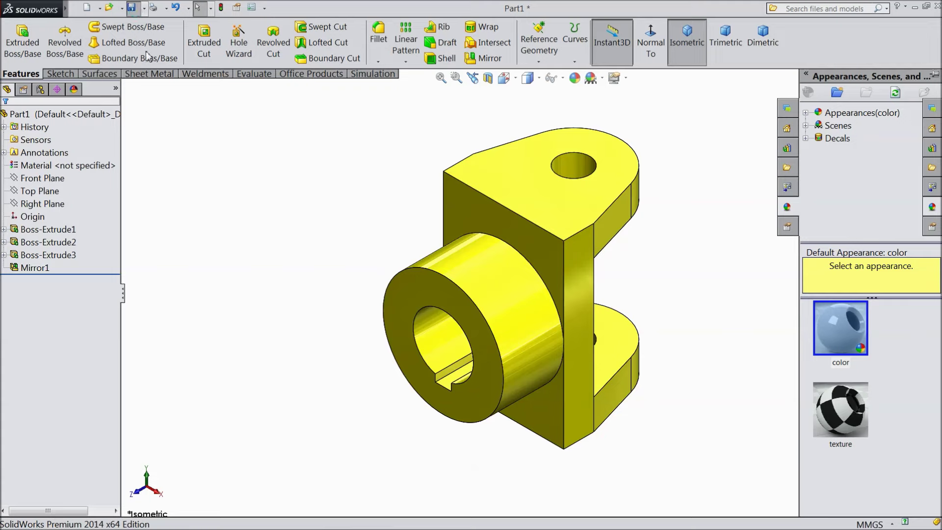
click(303, 211)
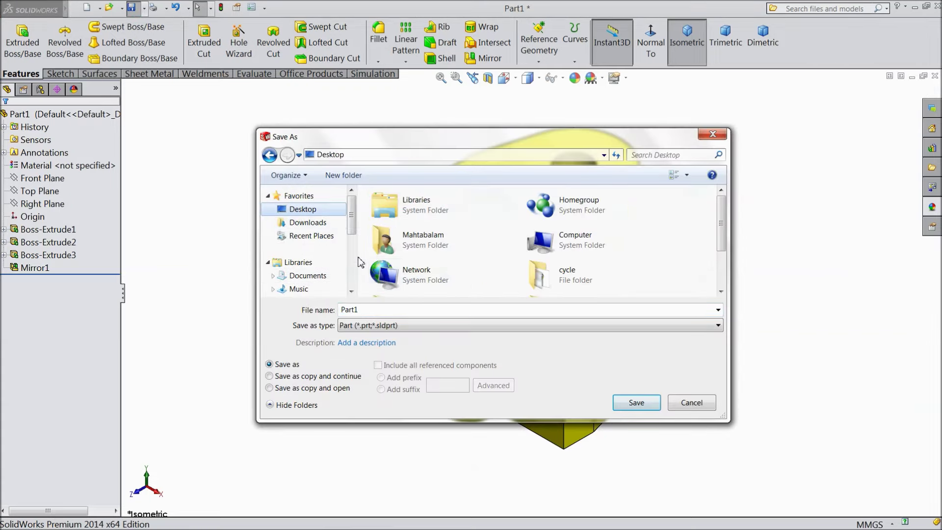
Save the part as '1 driving yoke' in a new Desktop folder 'universal joint'.
click(344, 175)
text(universal joint)
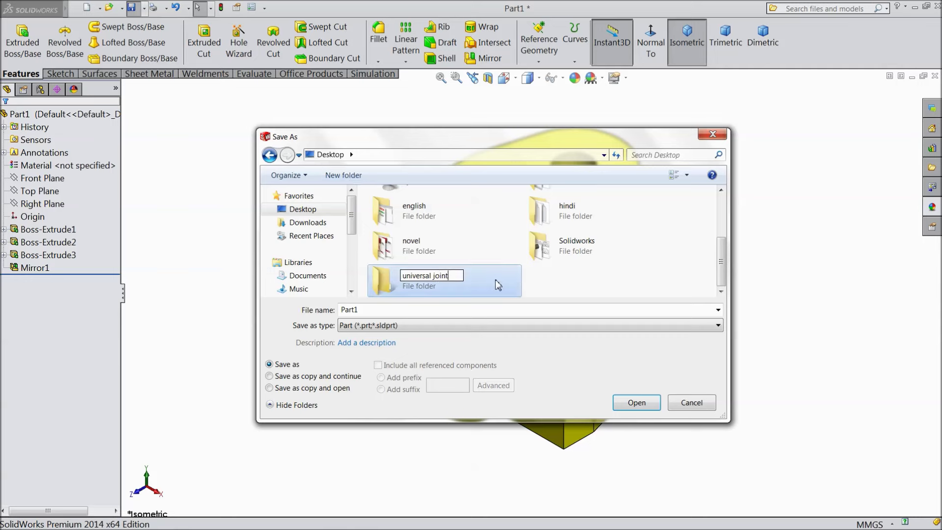
double_click(498, 285)
text(1 driving yoke)
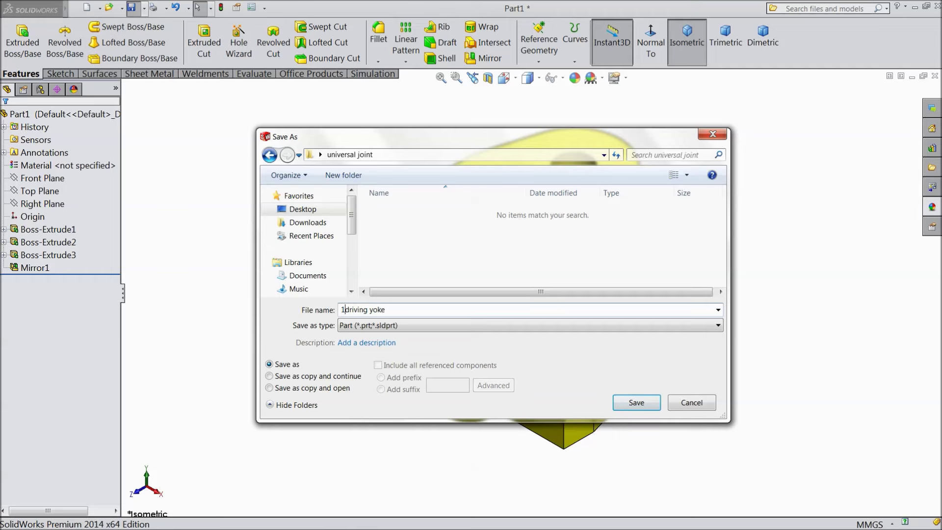
click(637, 405)
scroll(666, 318, down, 1)
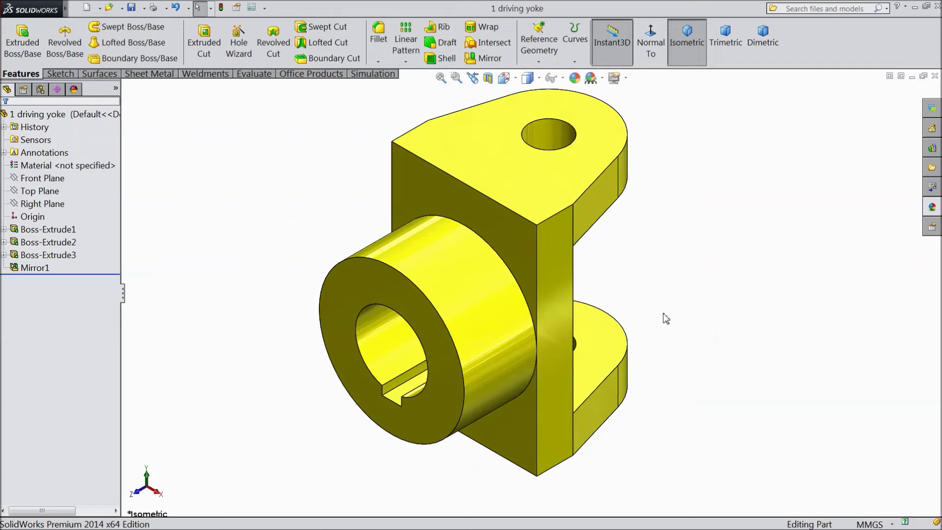
mouse_move(670, 301)
middle_down()
mouse_move(505, 286)
mouse_move(574, 265)
mouse_move(604, 303)
mouse_move(673, 257)
mouse_move(683, 266)
mouse_move(676, 265)
middle_up()
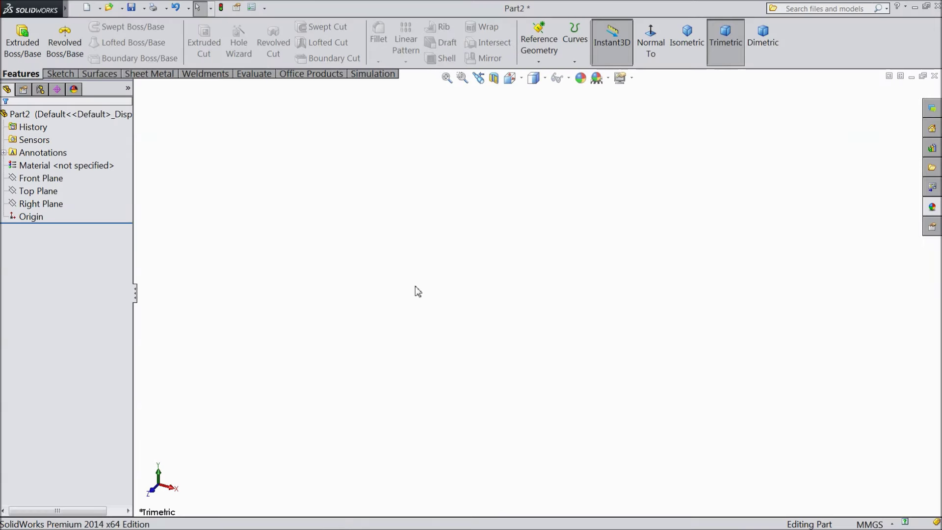
Sketch two concentric circles centred on the origin on the Top Plane.
click(46, 193)
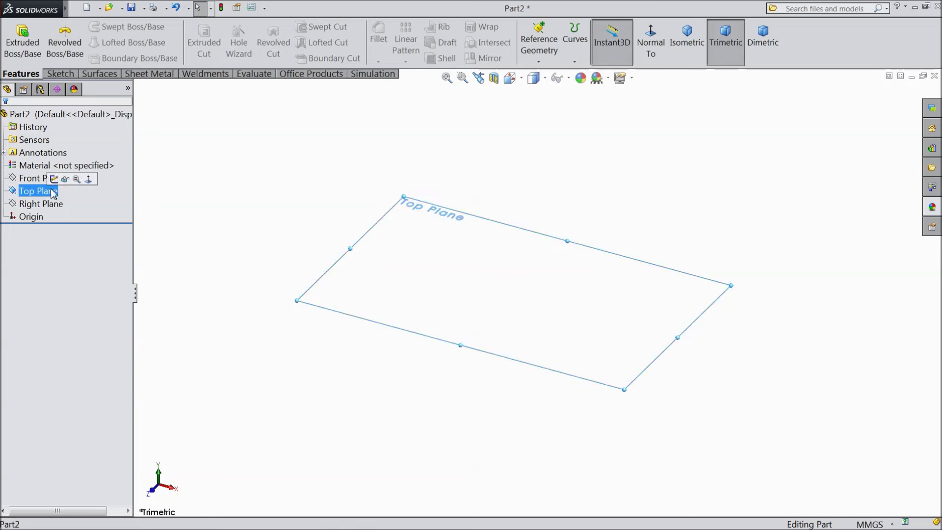
click(58, 181)
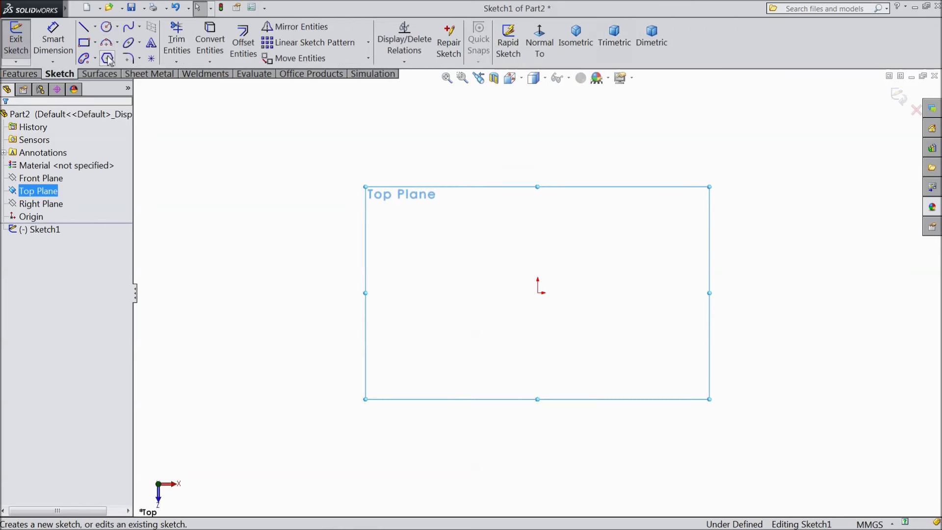
click(106, 27)
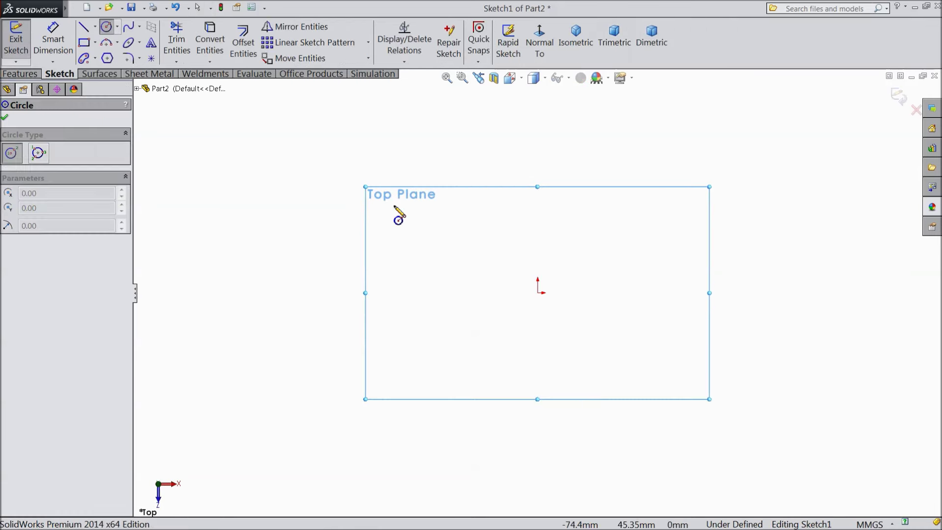
click(538, 293)
click(486, 289)
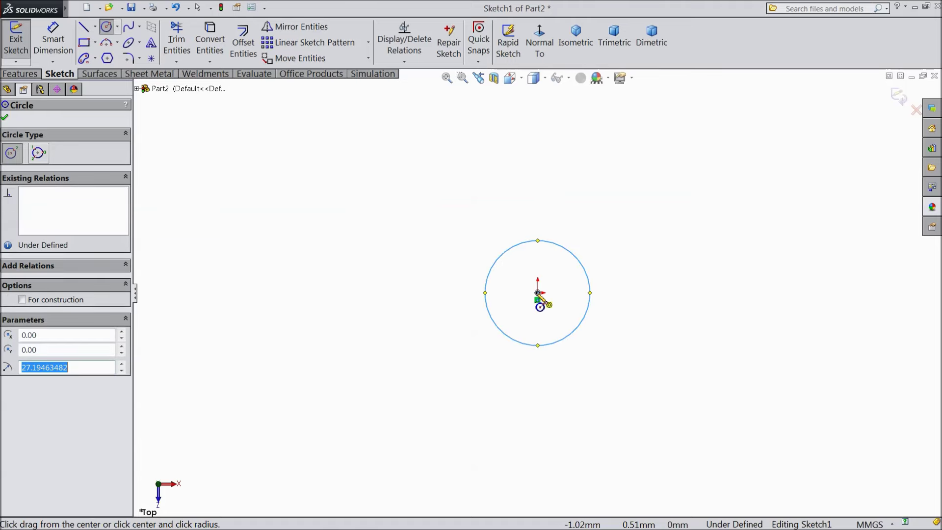
click(537, 293)
click(424, 275)
Dimension the outer circle to Ø30 mm and the inner circle to Ø16 mm.
scroll(569, 292, down, 2)
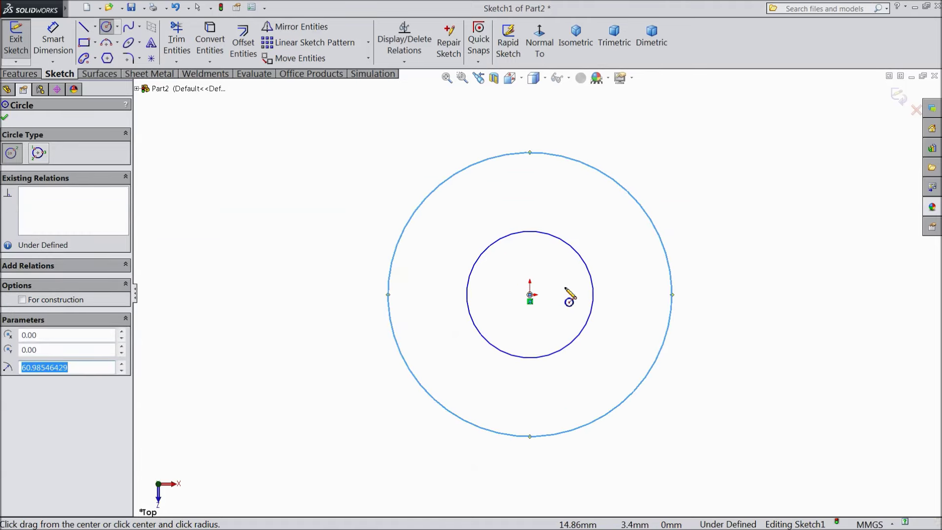
click(53, 40)
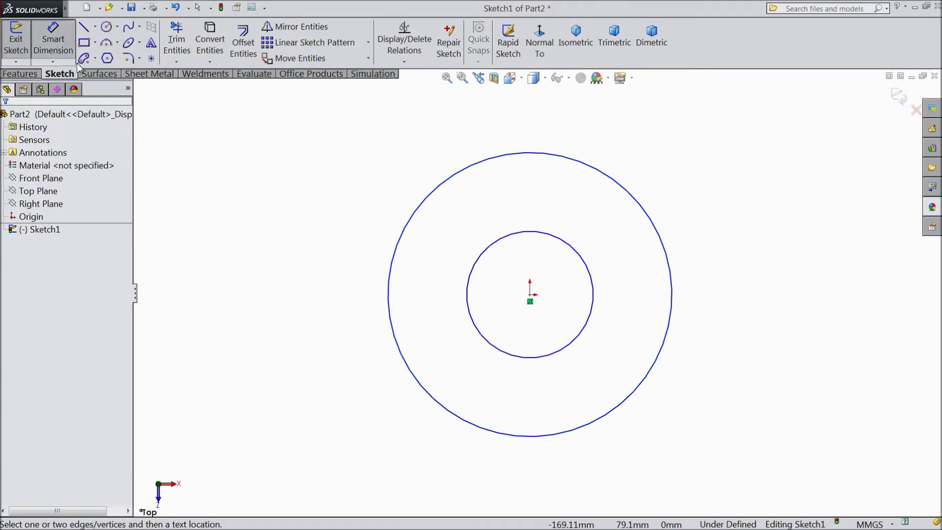
click(389, 294)
click(307, 298)
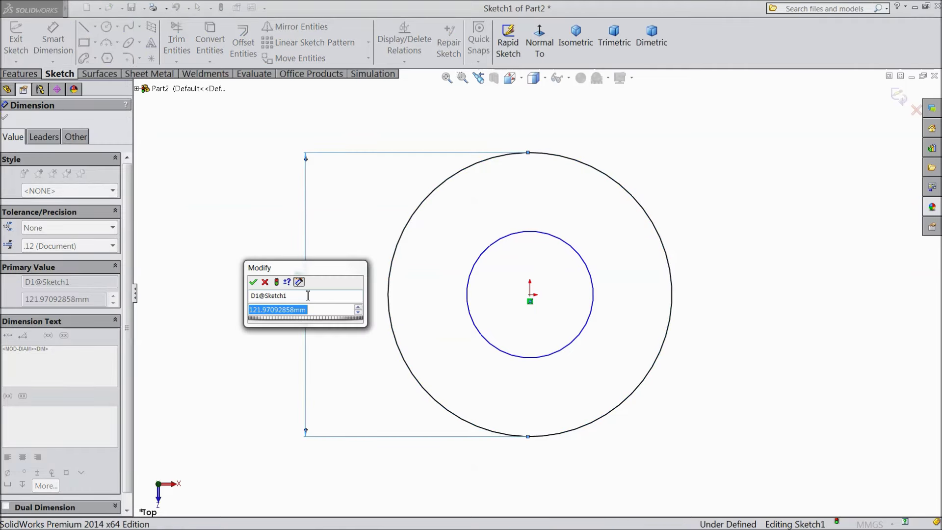
text(30)
key(Return)
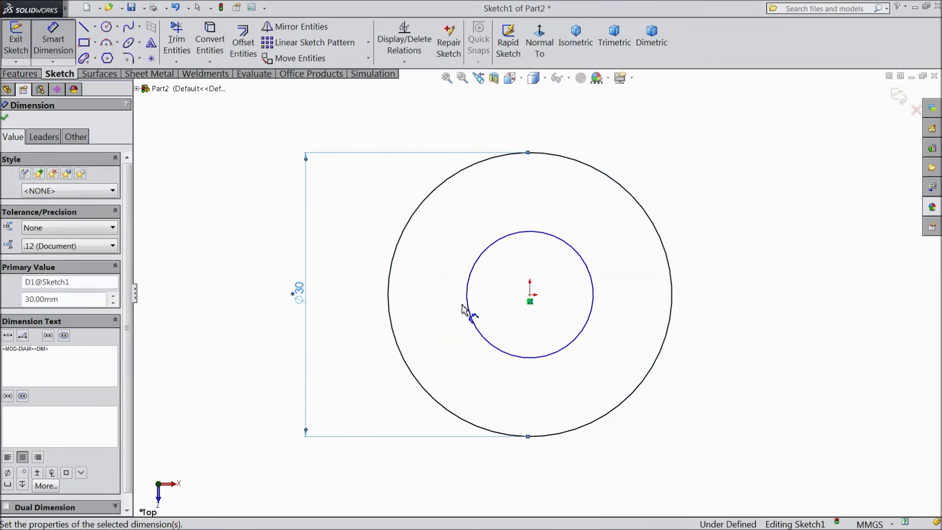
click(467, 305)
click(360, 304)
text(16)
click(301, 282)
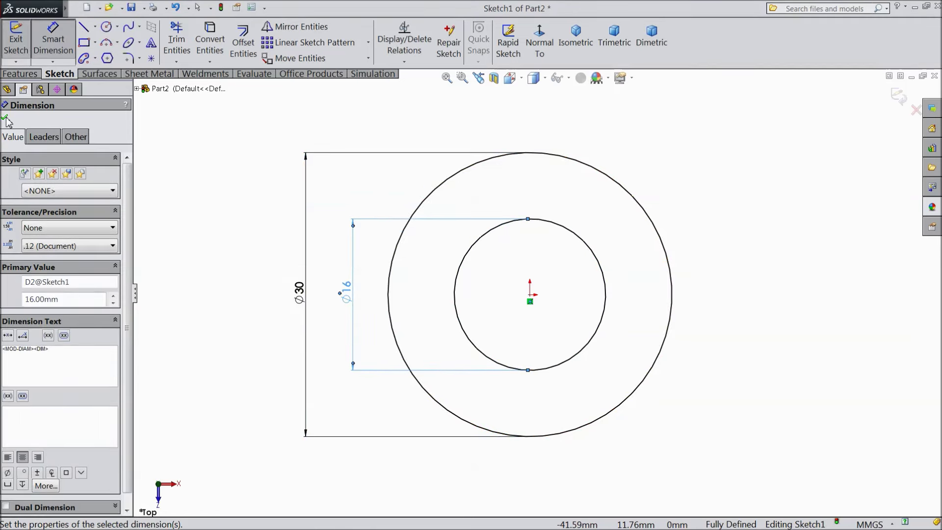
click(5, 116)
click(20, 74)
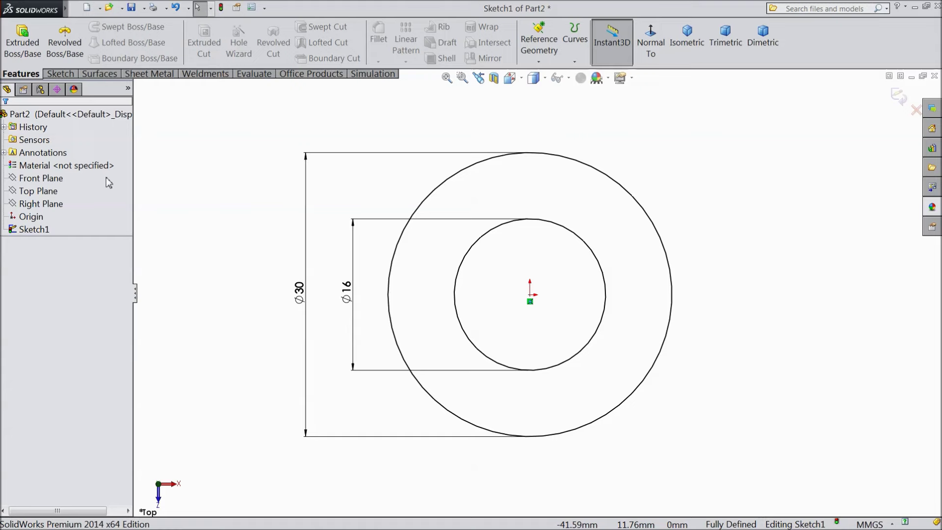
Extrude the Ø30/Ø16 ring 60 mm mid-plane into a hollow tube and zoom to fit.
click(22, 41)
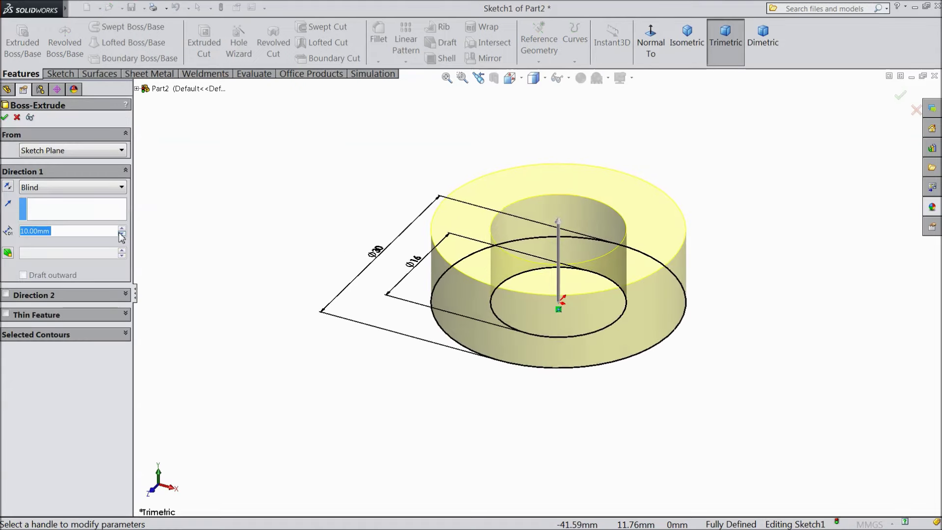
text(60)
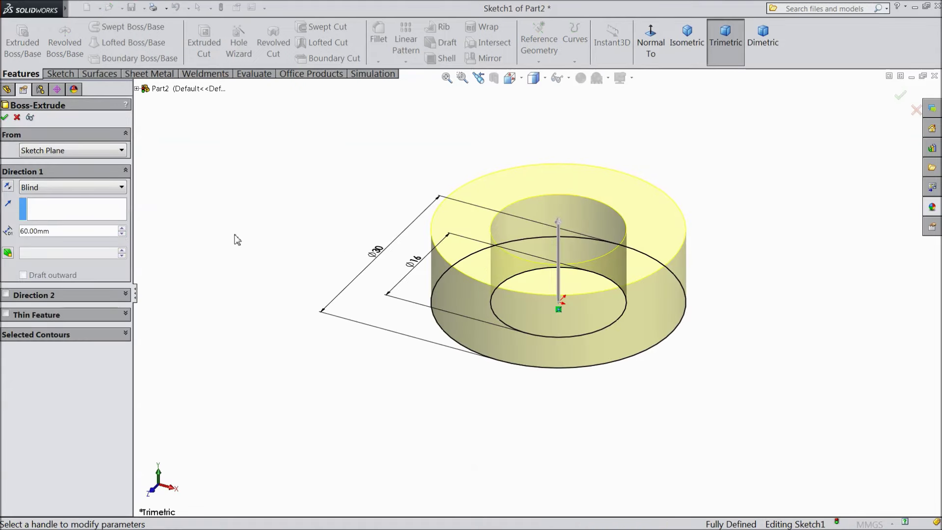
key(Return)
click(67, 192)
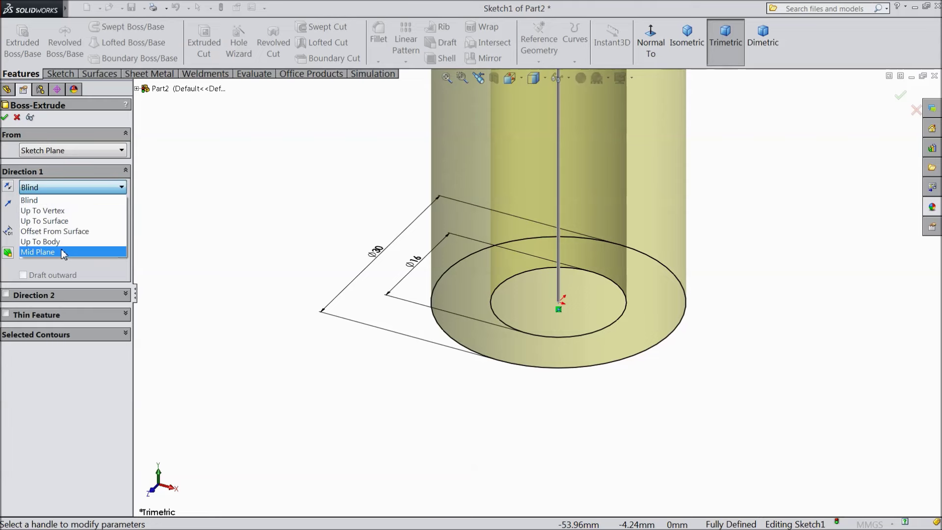
click(64, 251)
click(5, 118)
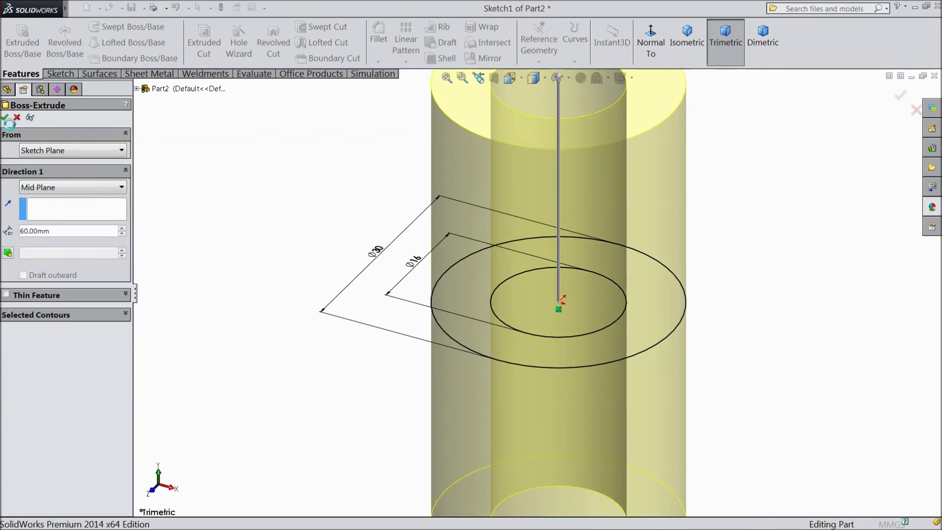
key(f)
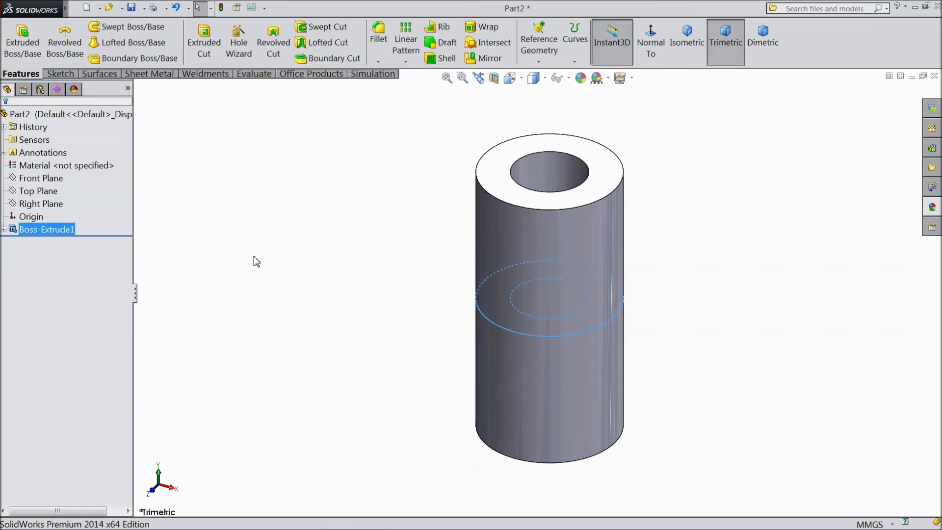
On the Front Plane, sketch two concentric circles to the right of the tube.
click(51, 178)
click(54, 164)
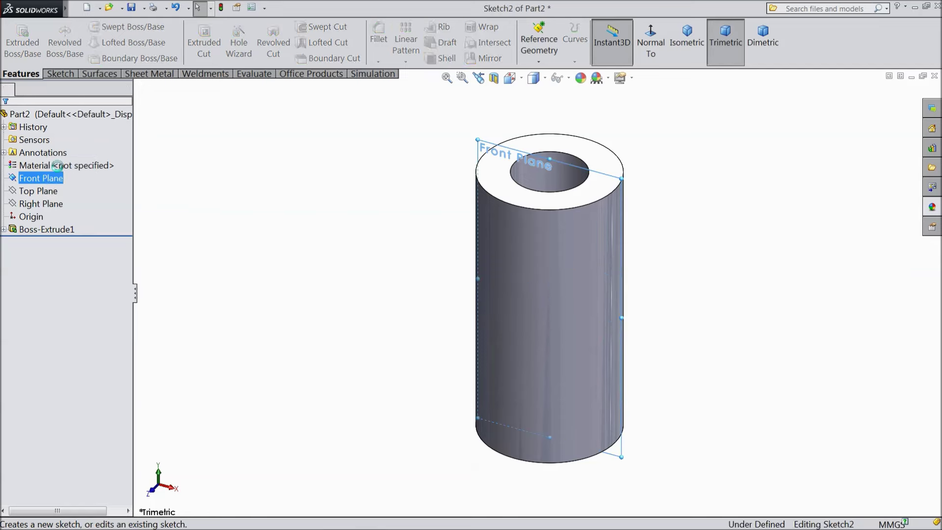
click(651, 43)
click(73, 76)
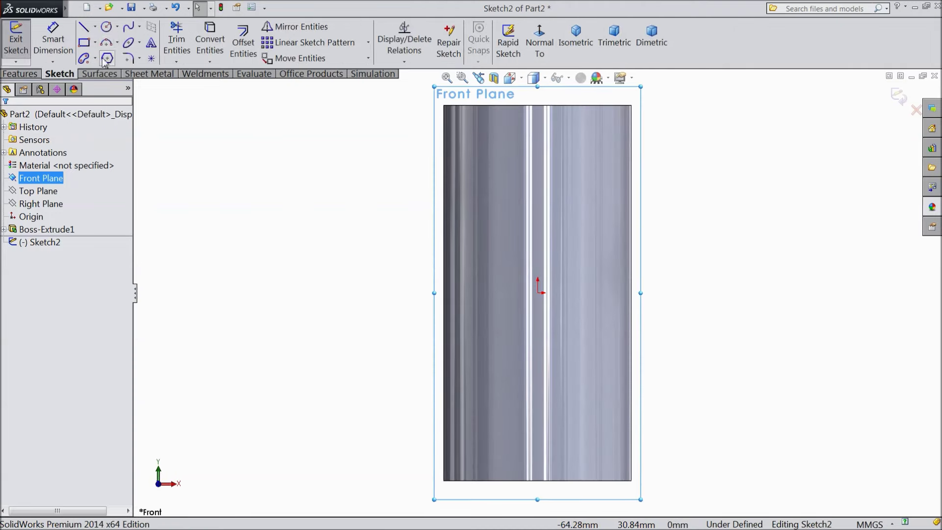
click(107, 30)
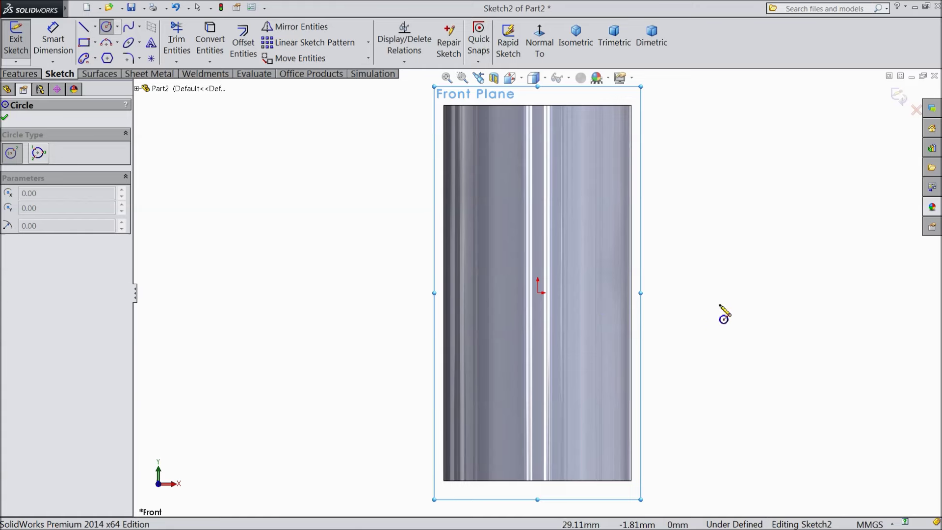
drag(742, 293, 774, 244)
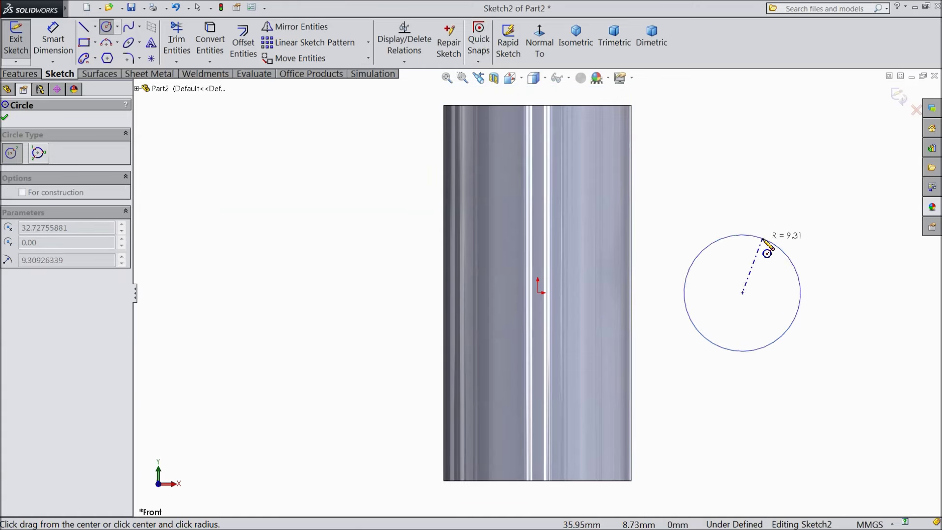
drag(742, 293, 663, 189)
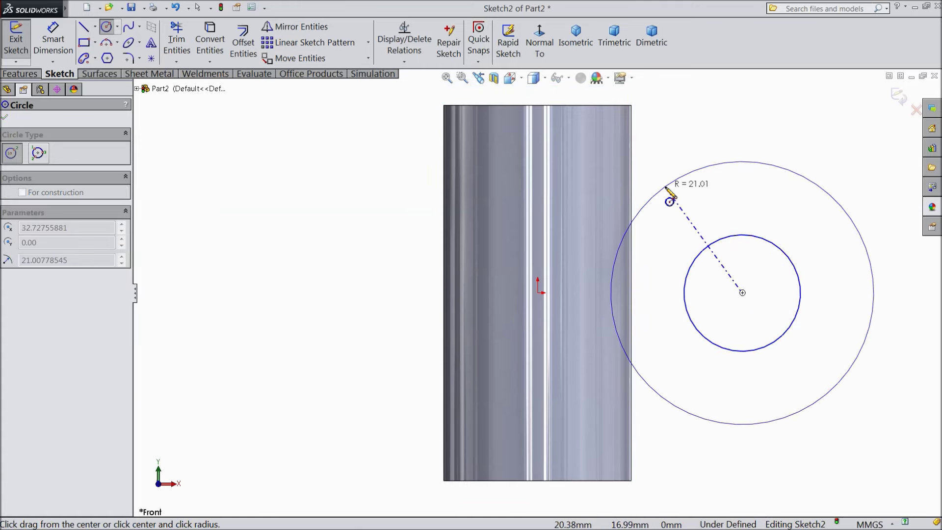
Dimension the circles to Ø30 mm outer and Ø16 mm inner diameters.
click(53, 42)
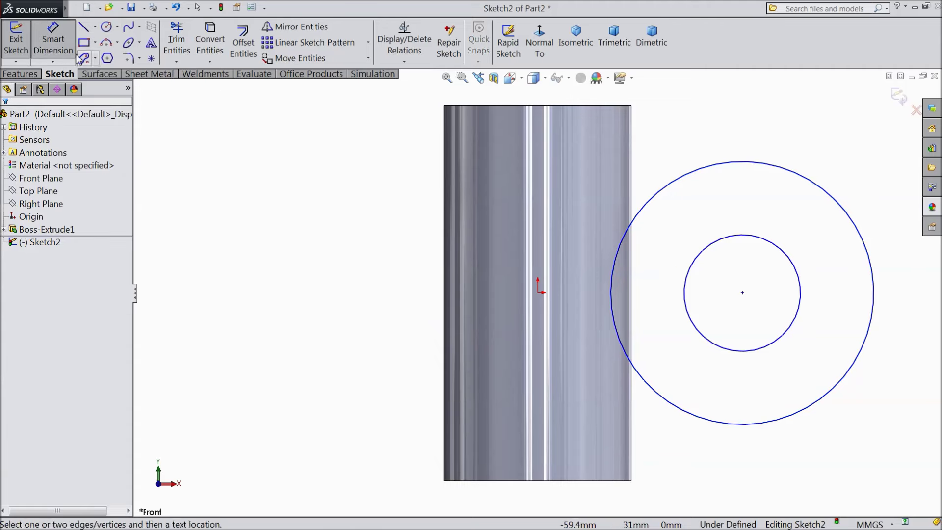
click(874, 306)
click(893, 306)
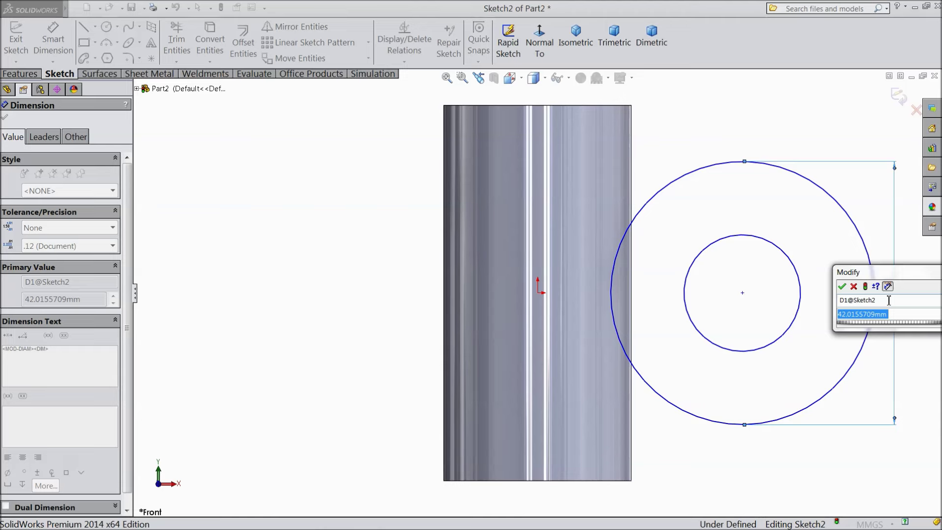
text(30)
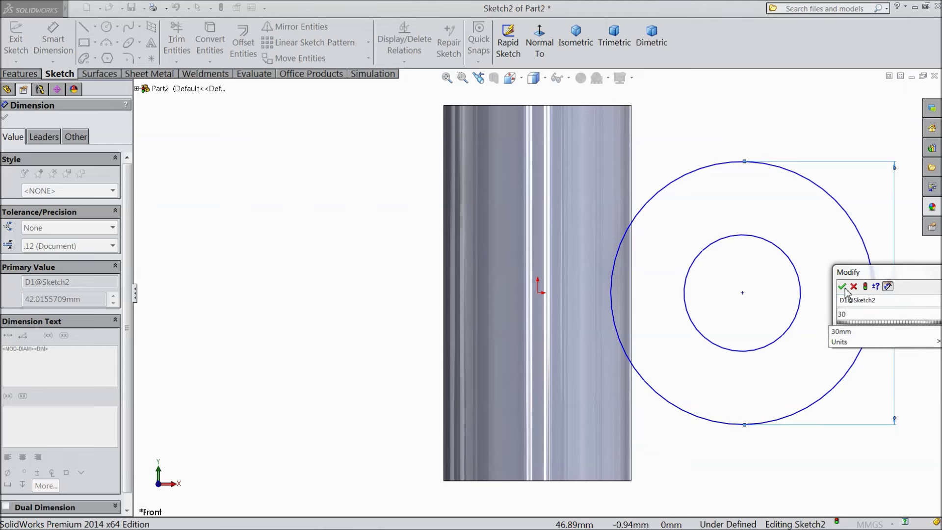
click(841, 286)
click(798, 301)
click(864, 303)
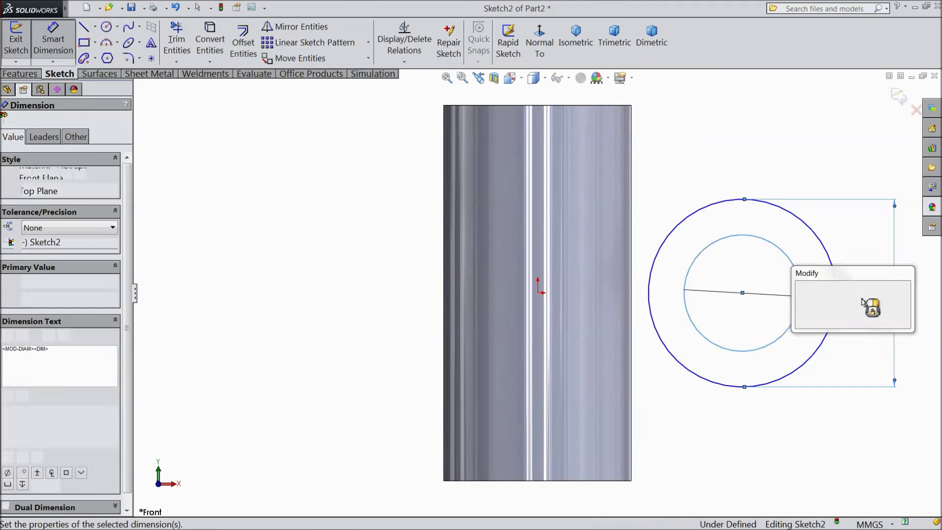
text(16)
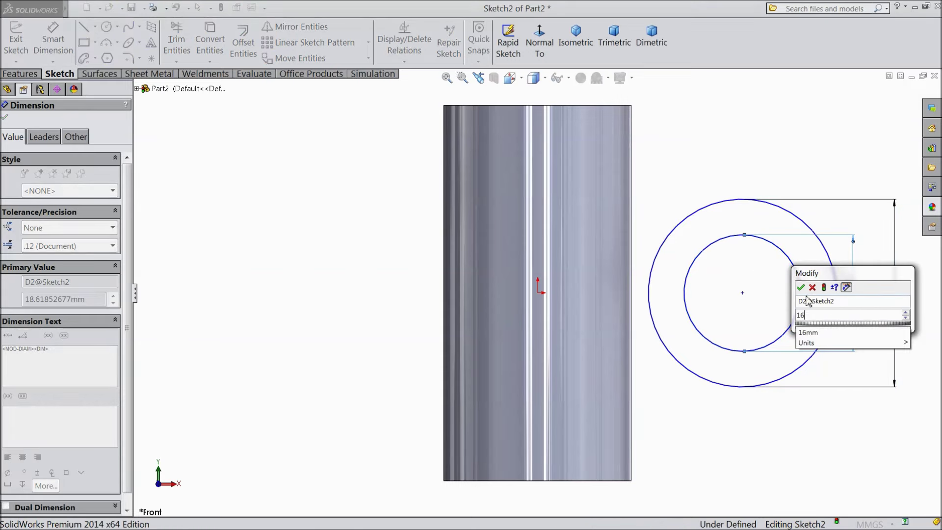
click(800, 287)
Place the circles' centre 23 mm from the origin with a Horizontal relation.
click(742, 292)
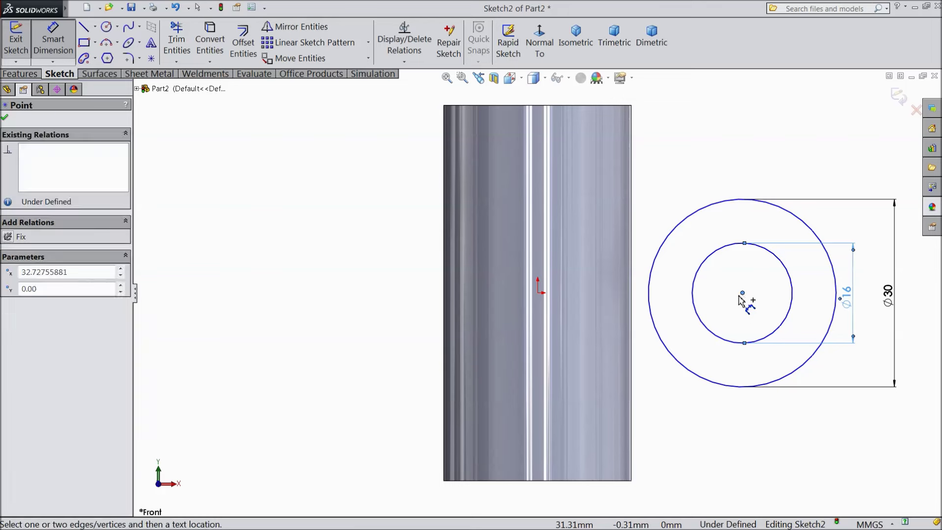
click(537, 293)
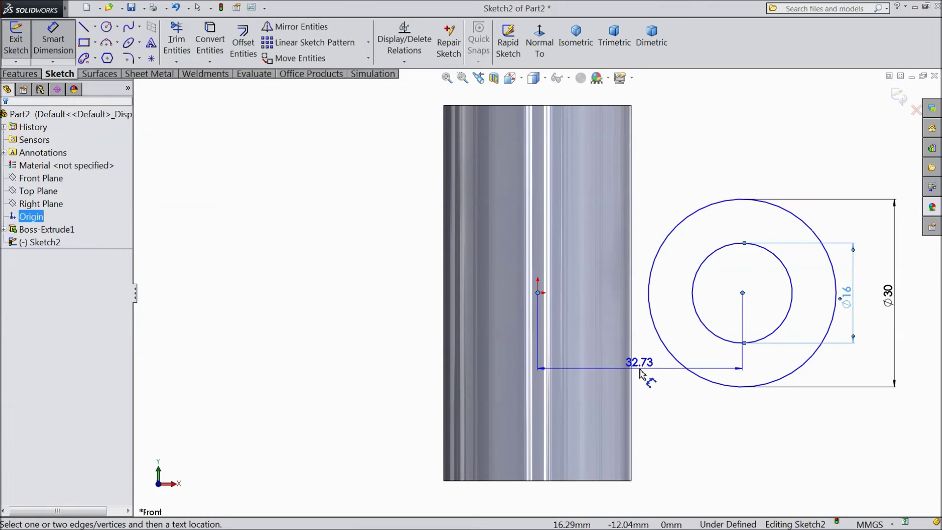
click(649, 372)
text(23)
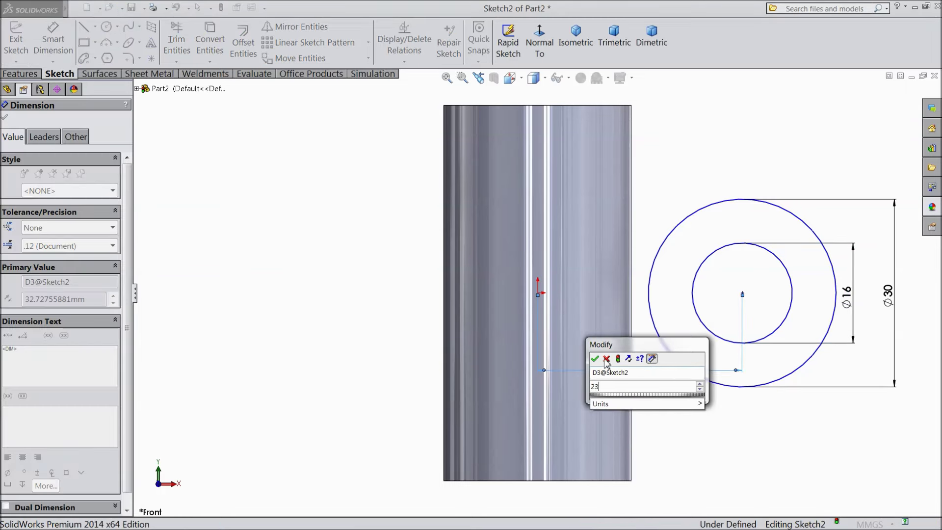
click(595, 359)
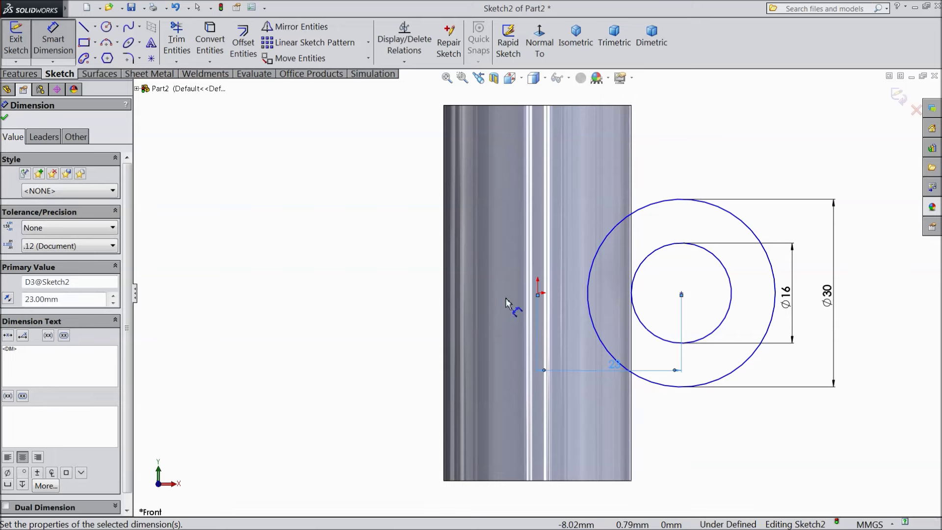
click(53, 40)
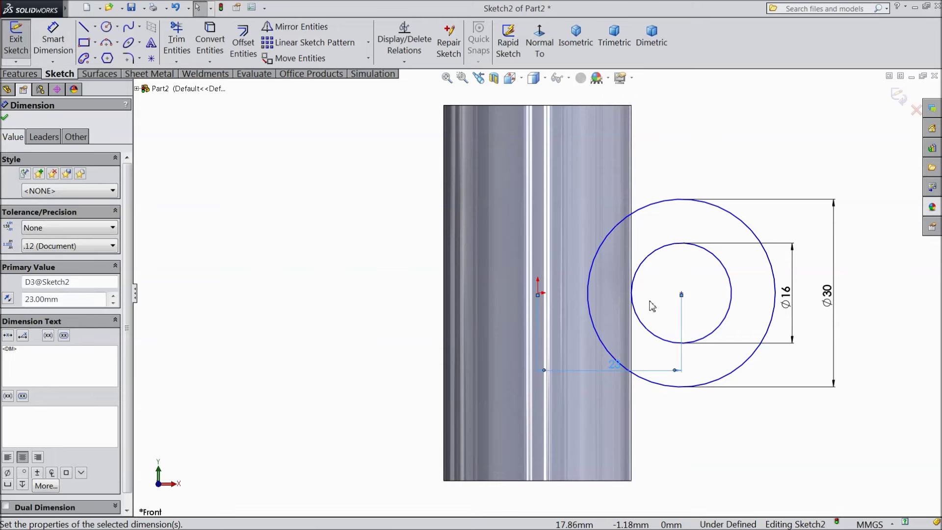
click(673, 291)
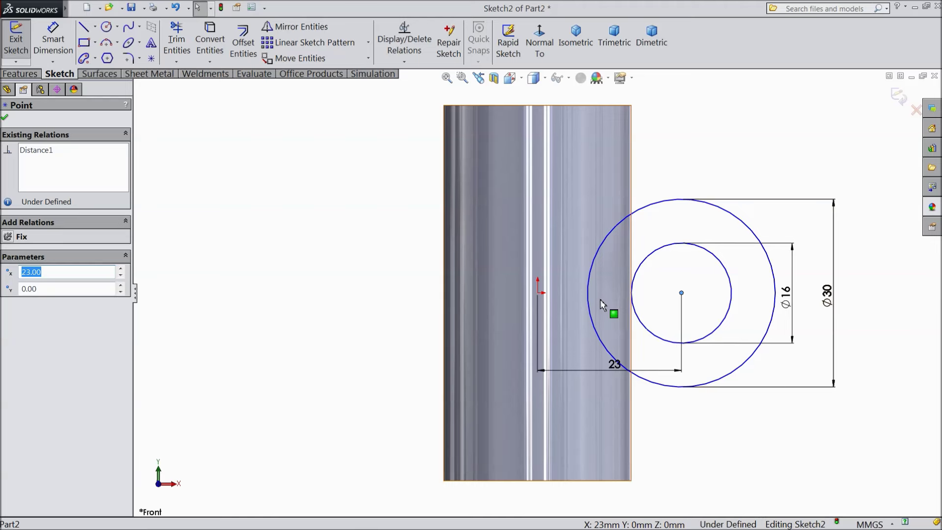
ctrl+click(538, 293)
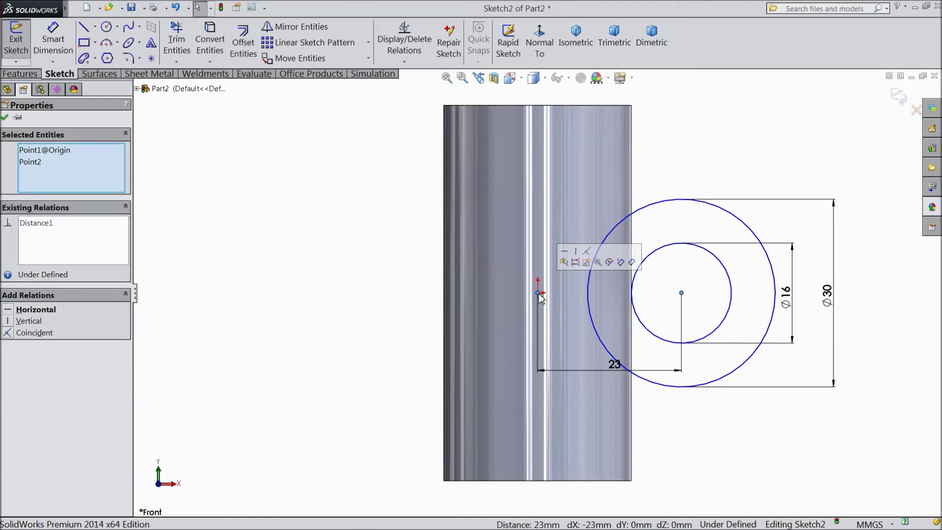
click(564, 250)
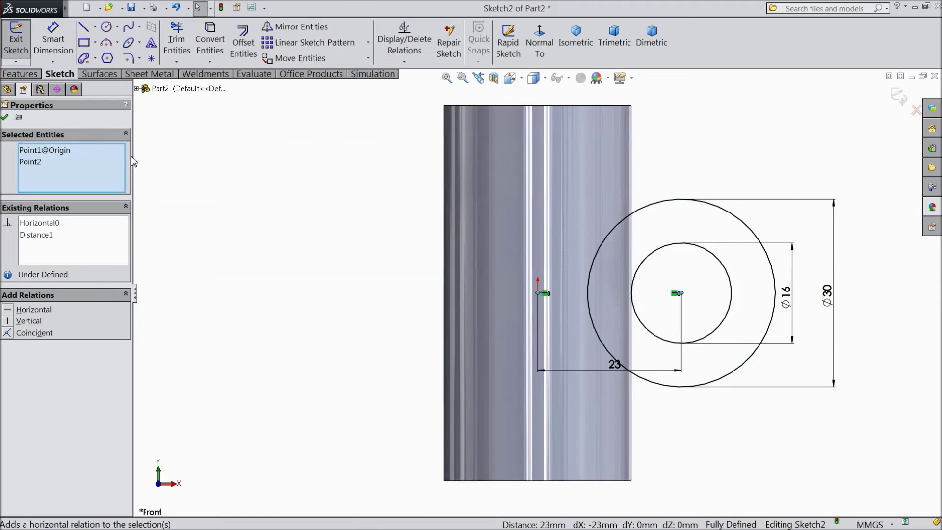
click(8, 118)
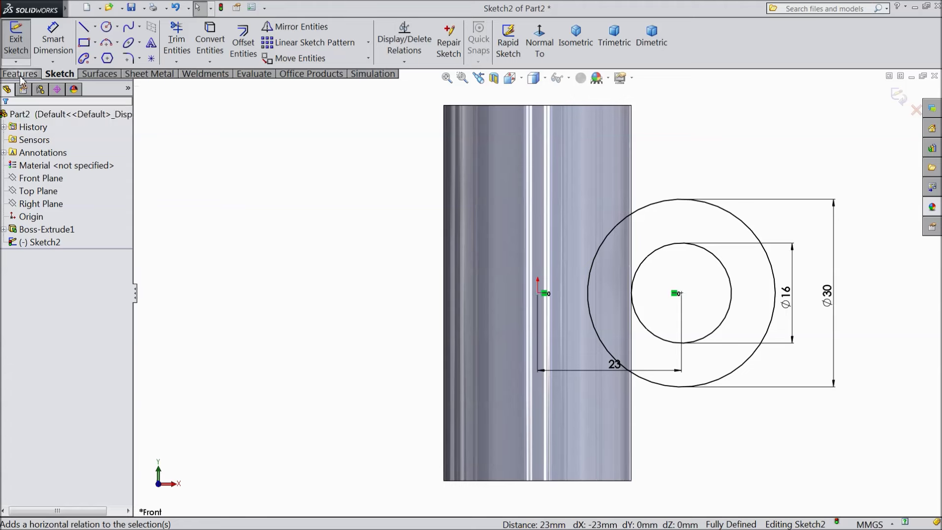
click(20, 73)
Extrude the new ring 60 mm mid-plane into a second tube crossing the first.
click(23, 42)
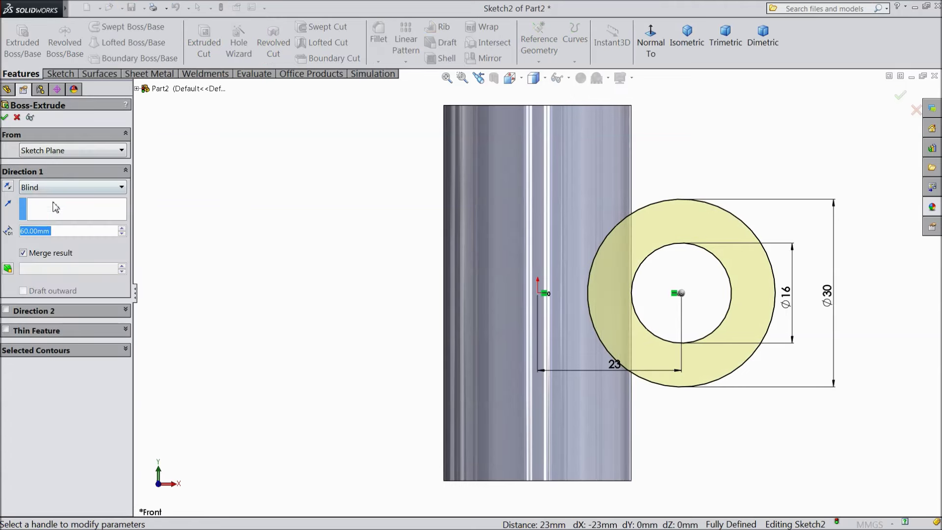
click(59, 187)
click(44, 263)
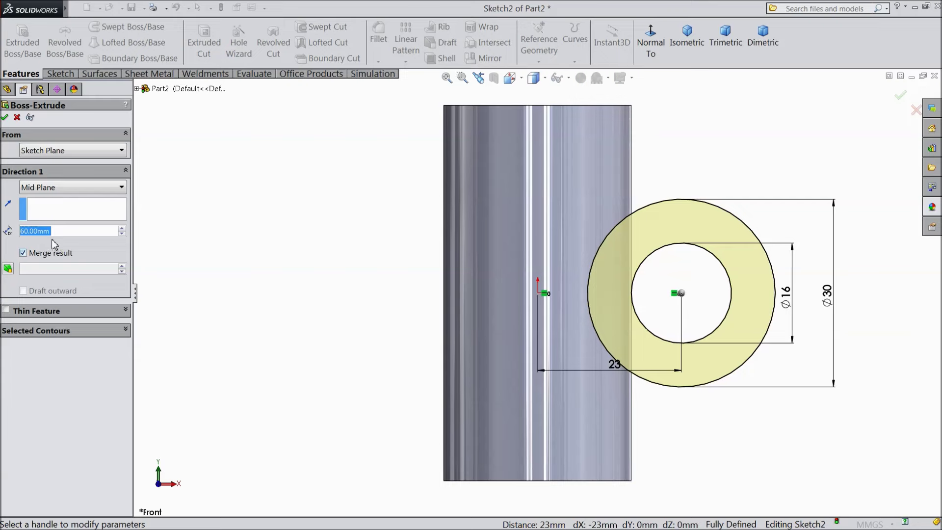
middle_drag(286, 352, 272, 245)
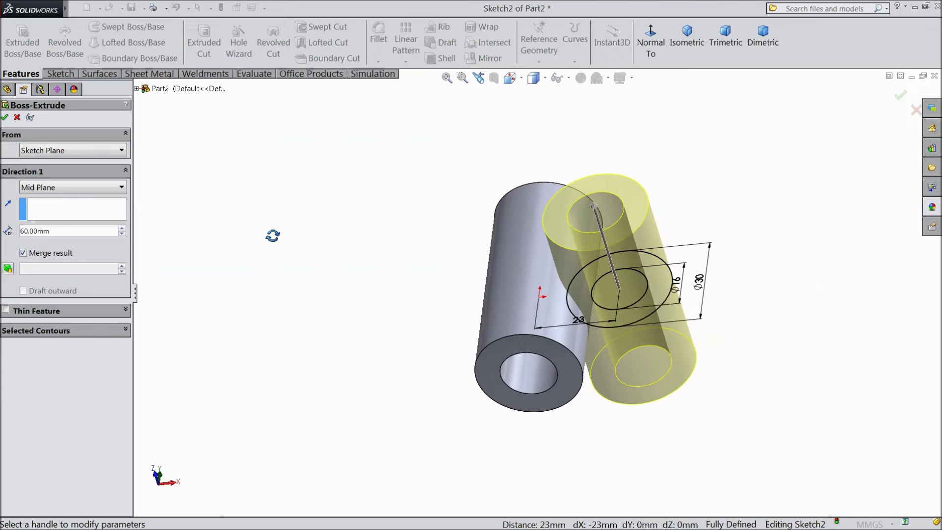
scroll(704, 309, down, 2)
scroll(618, 303, down, 2)
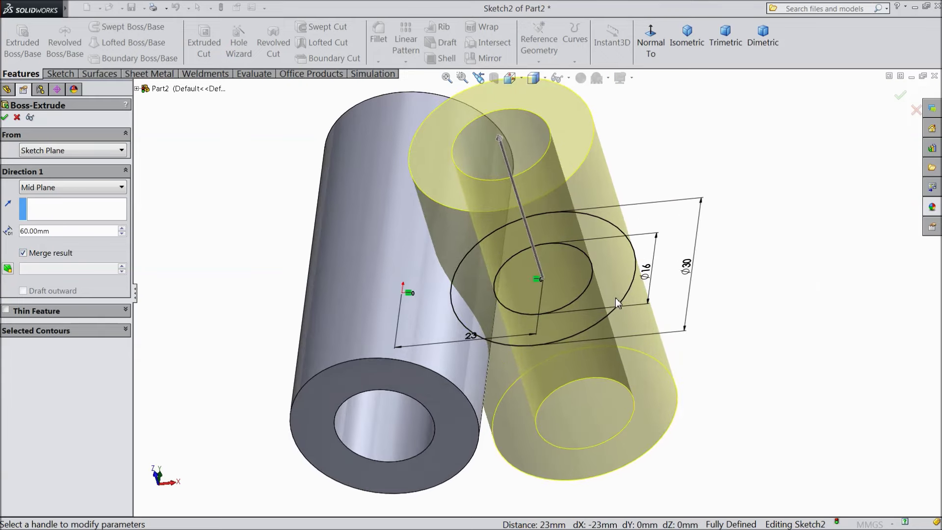
click(6, 117)
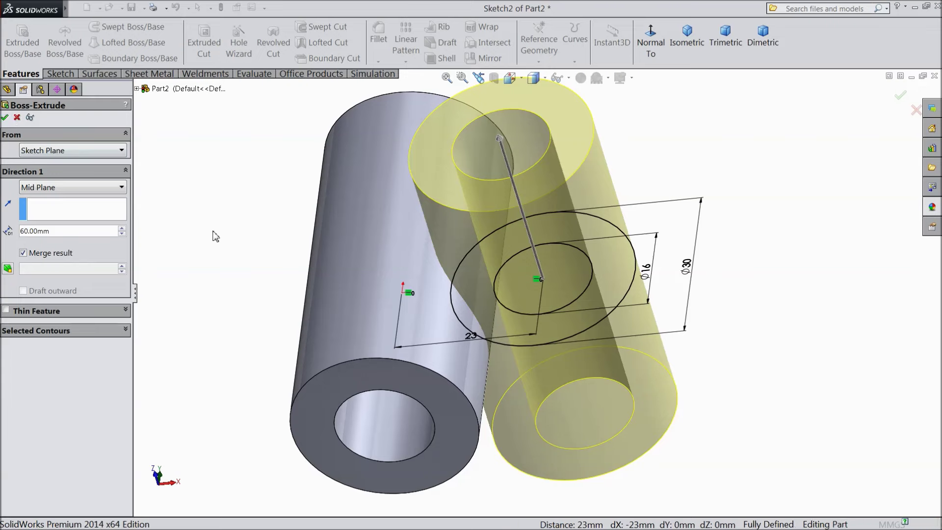
Fillet the edge where the two tubes meet with a 5 mm radius.
click(378, 35)
text(5)
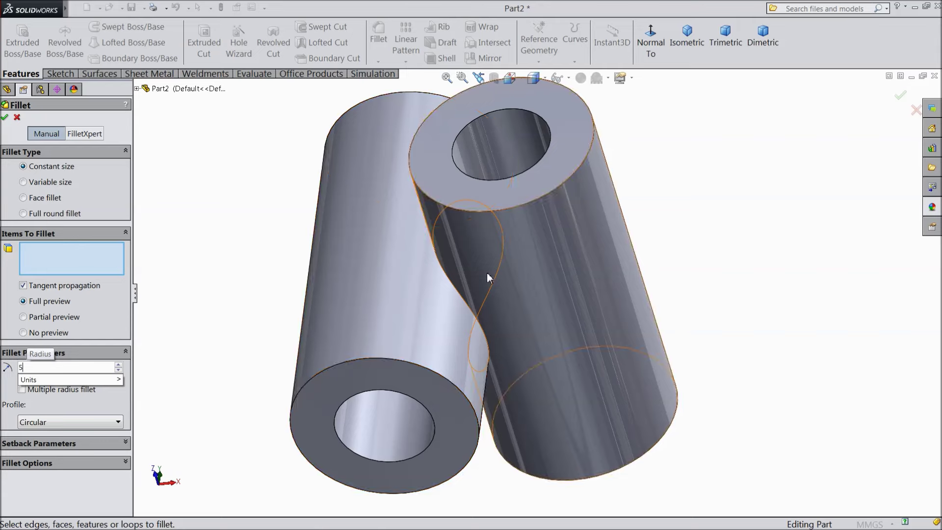
click(482, 326)
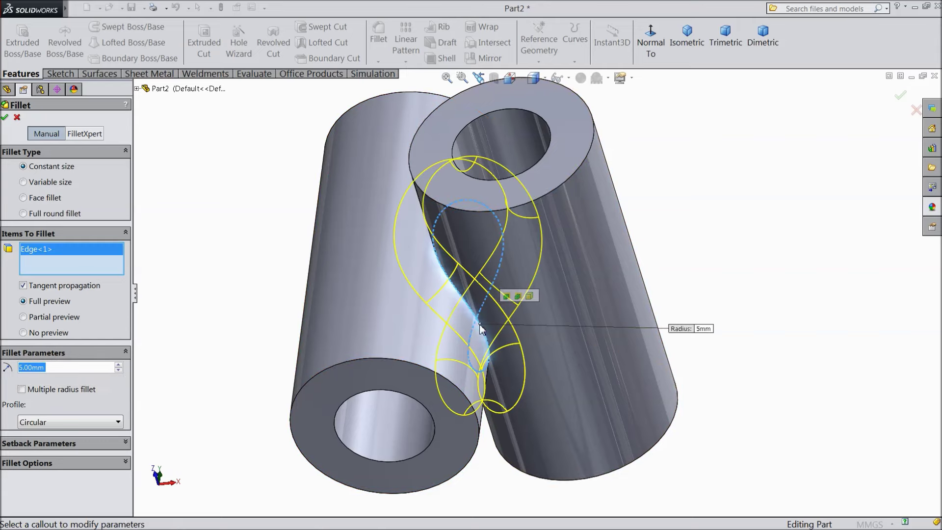
click(5, 118)
mouse_move(248, 235)
middle_down()
mouse_move(250, 244)
mouse_move(321, 183)
mouse_move(505, 252)
mouse_move(449, 270)
mouse_move(309, 257)
mouse_move(246, 263)
mouse_move(410, 246)
mouse_move(414, 265)
mouse_move(344, 294)
middle_up()
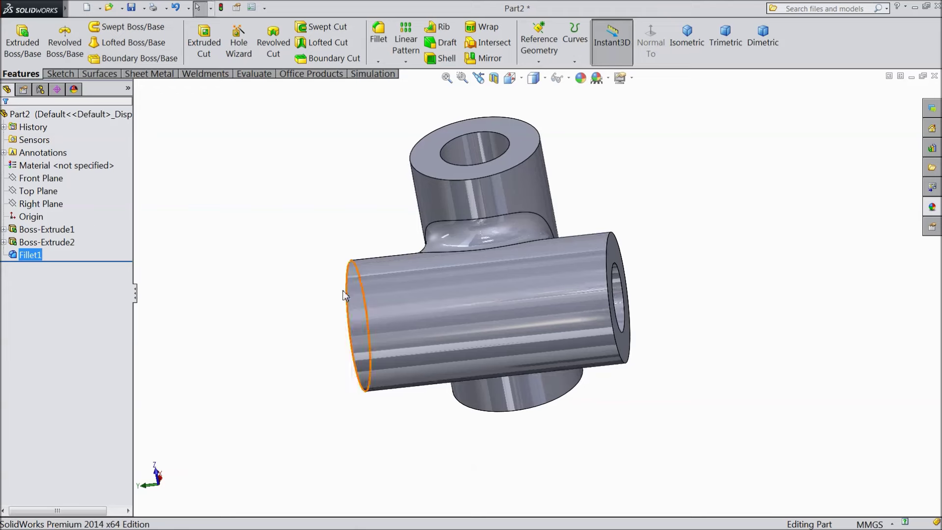
Colour the whole Part2 teal.
click(73, 115)
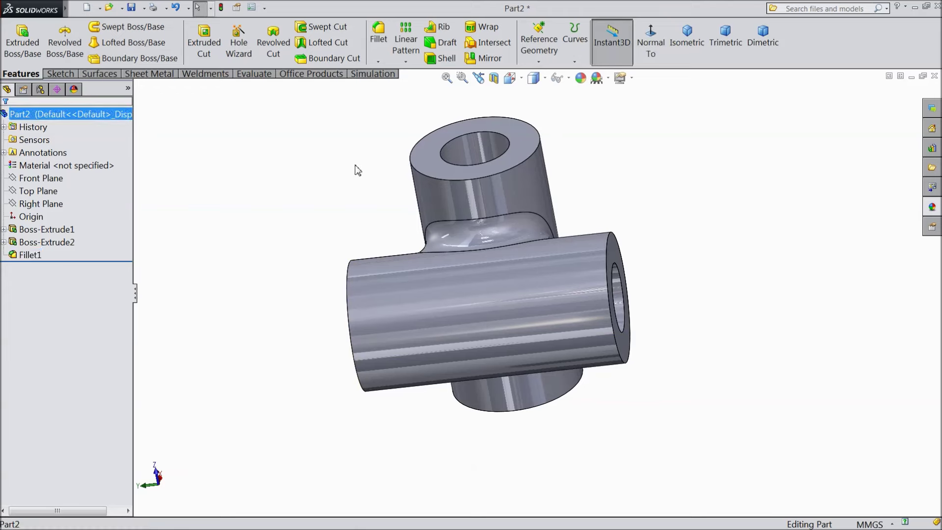
click(580, 77)
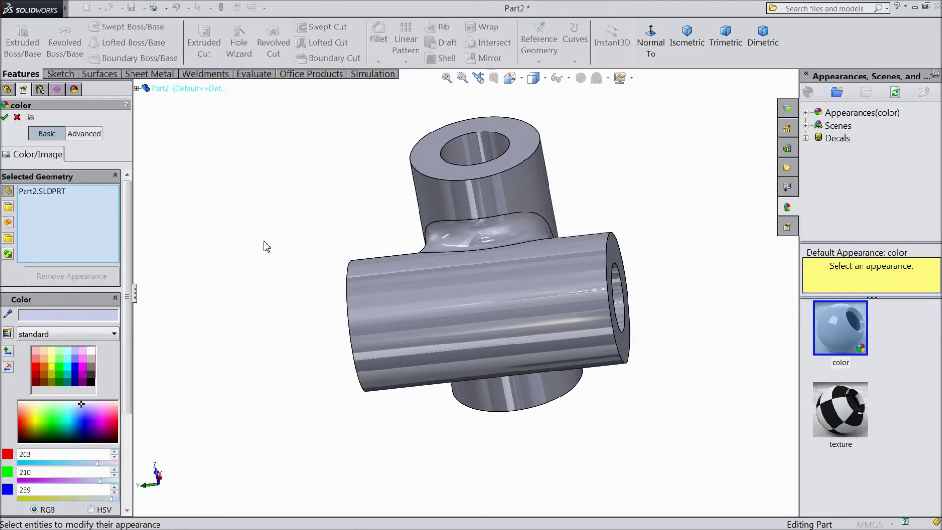
click(69, 376)
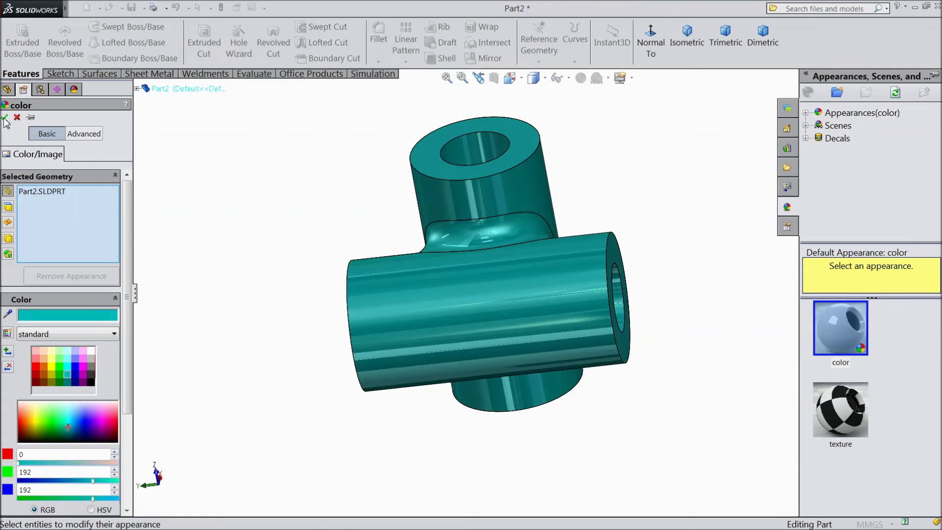
click(5, 117)
middle_drag(311, 273, 362, 237)
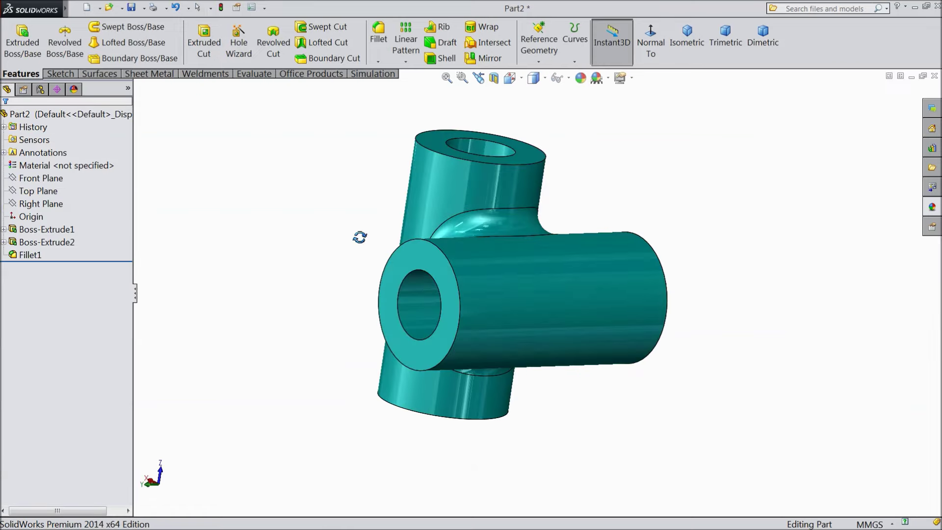
Save the part as '2 bearing cross' in the universal joint folder.
click(131, 6)
text(2 bearing cross)
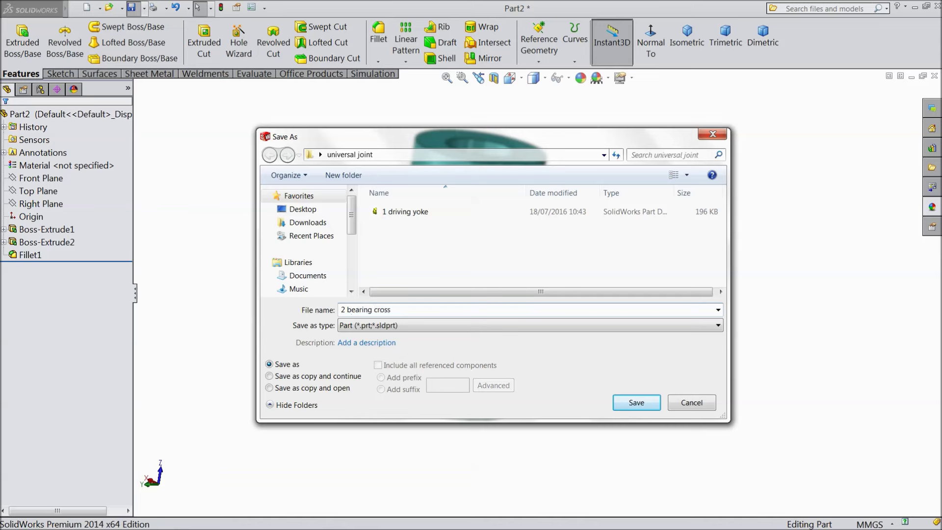
click(629, 403)
mouse_move(705, 352)
middle_down()
mouse_move(598, 335)
mouse_move(484, 444)
middle_up()
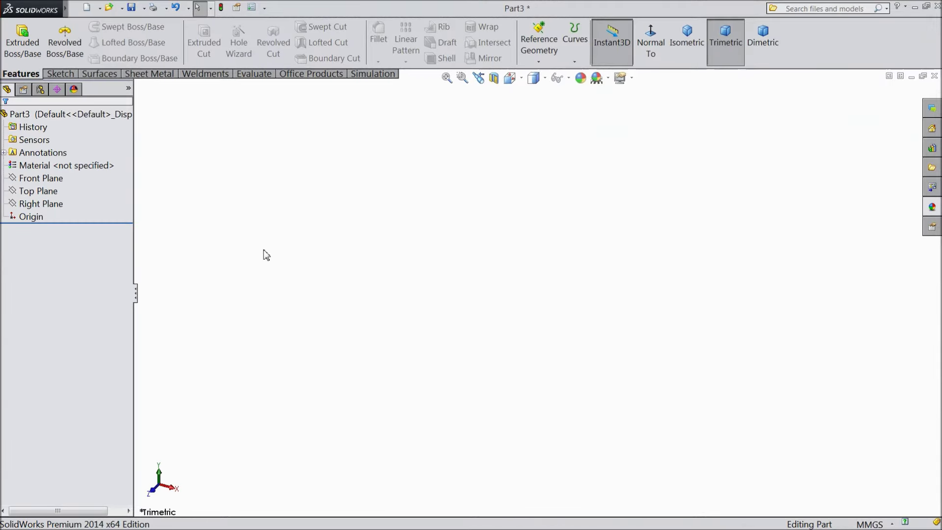
Sketch a Ø24 mm circle centred on the origin on the Right Plane.
click(48, 194)
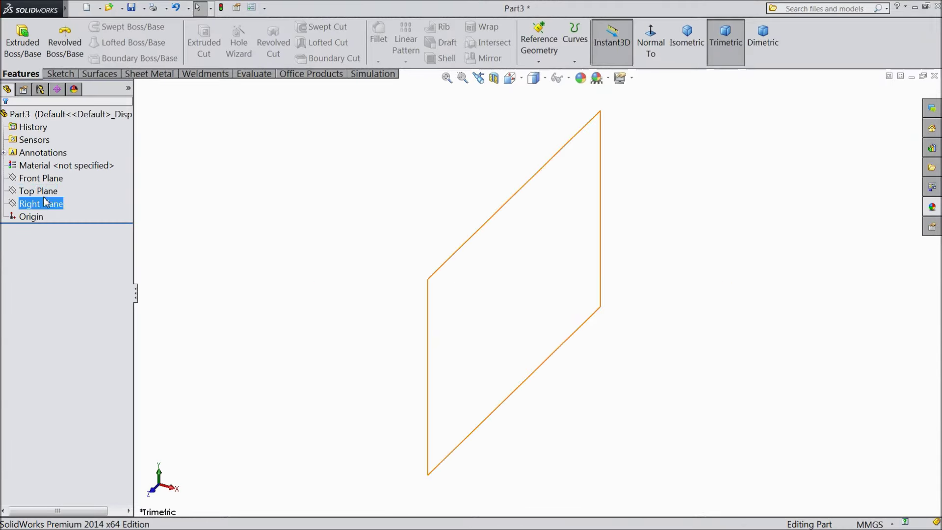
click(47, 204)
click(56, 192)
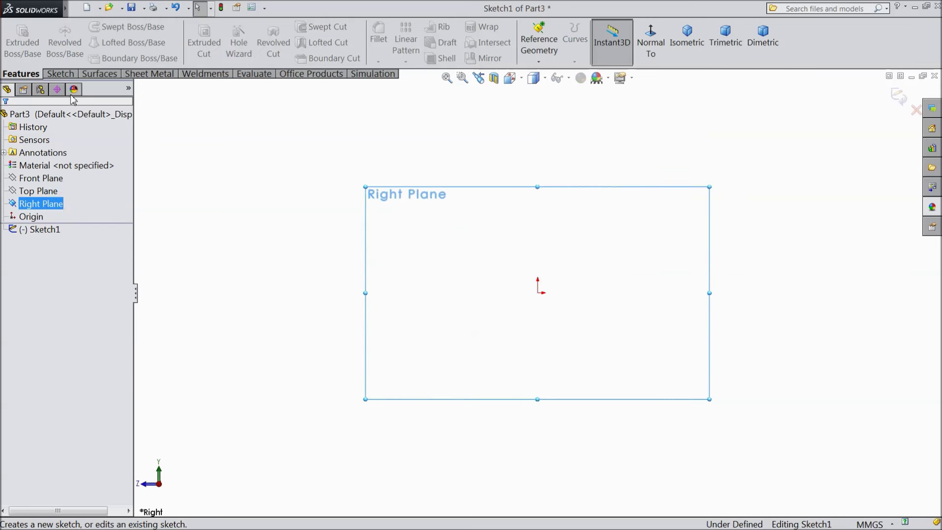
click(66, 75)
click(105, 28)
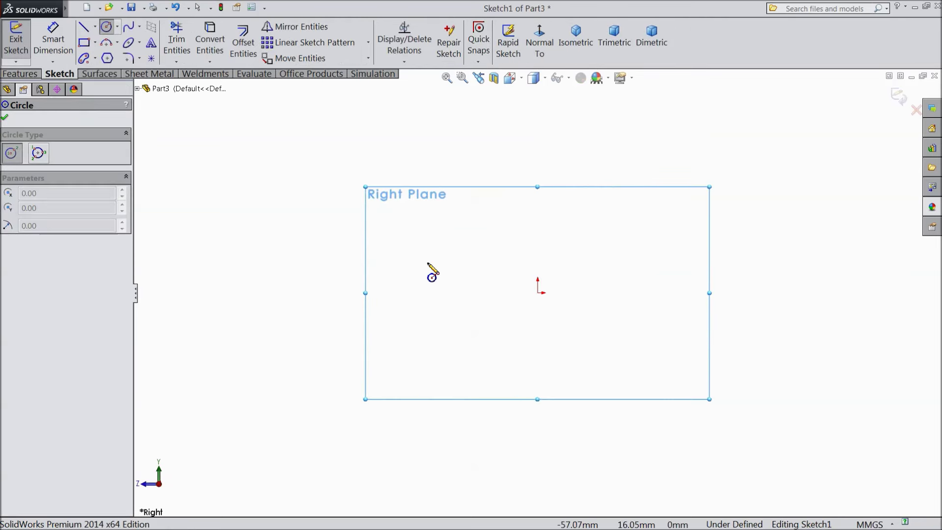
click(538, 293)
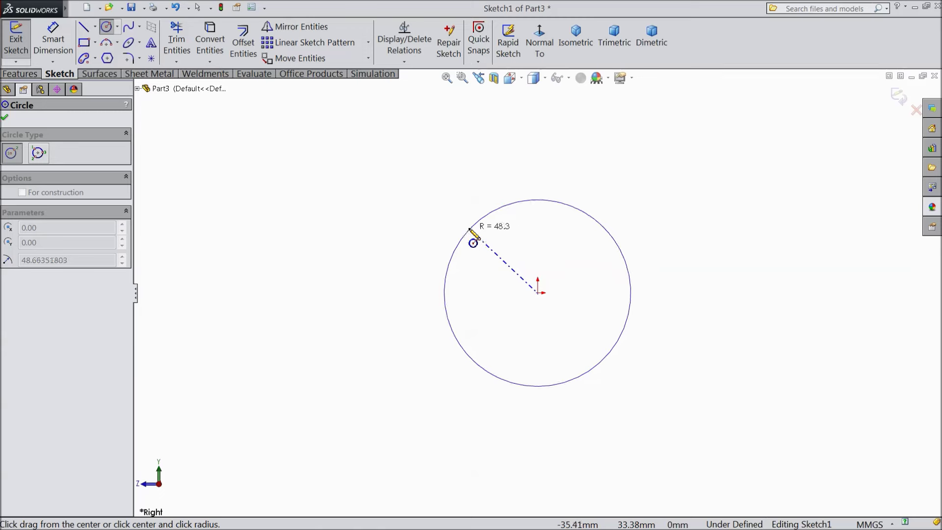
click(466, 230)
click(62, 53)
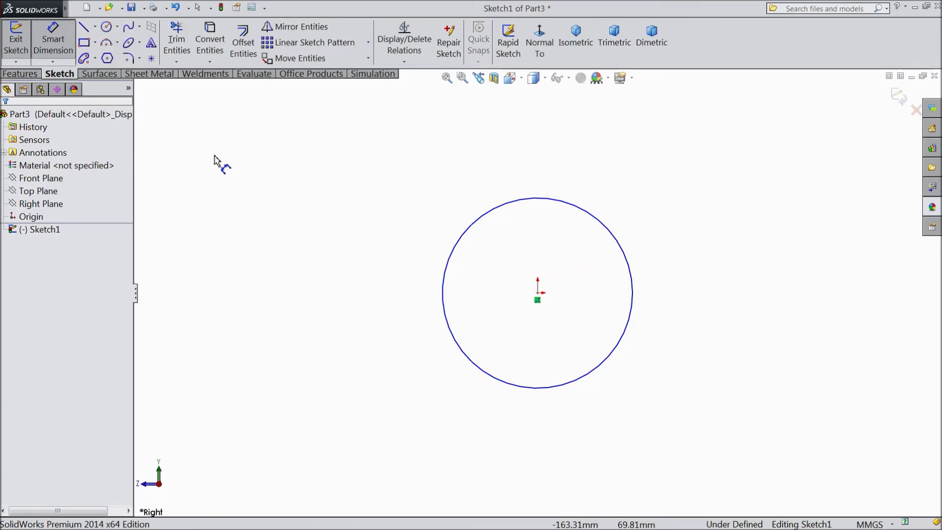
click(443, 300)
click(385, 300)
text(24)
click(326, 281)
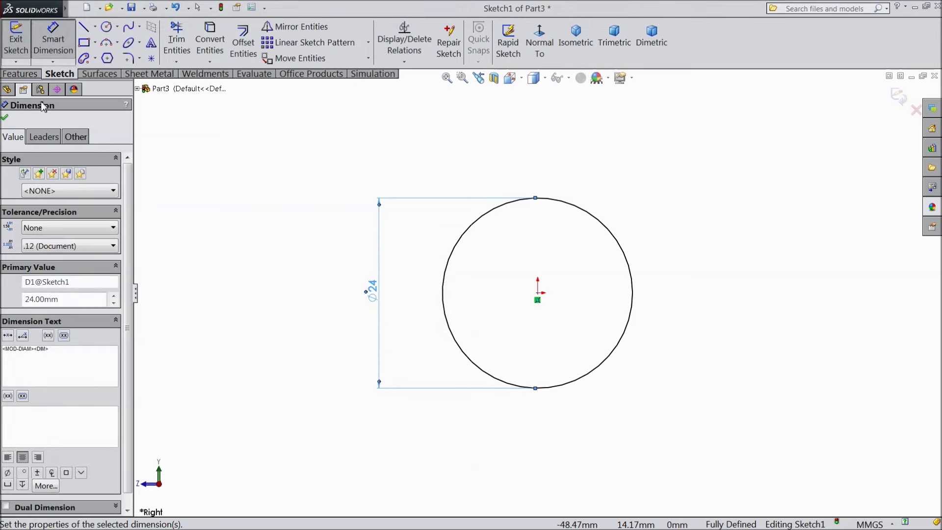
Extrude the circle 8 mm into a disc.
click(20, 73)
click(22, 41)
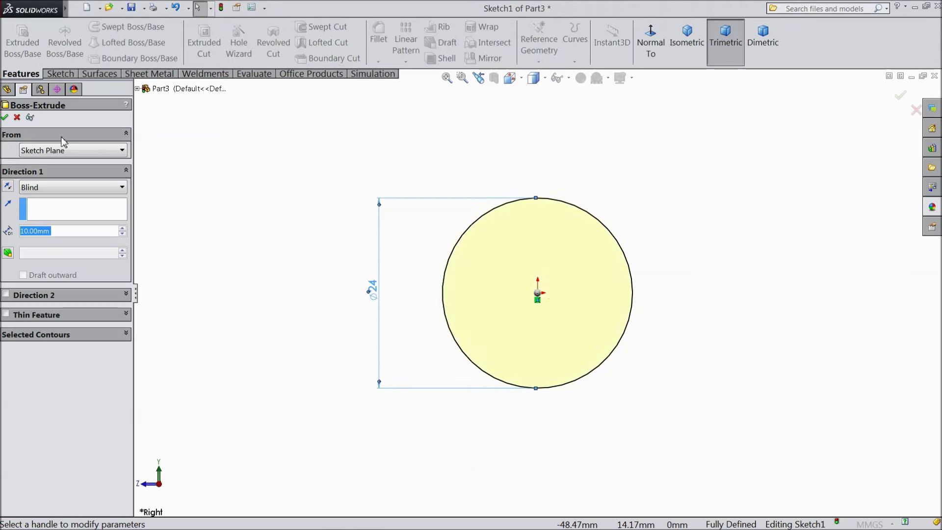
text(8)
key(Return)
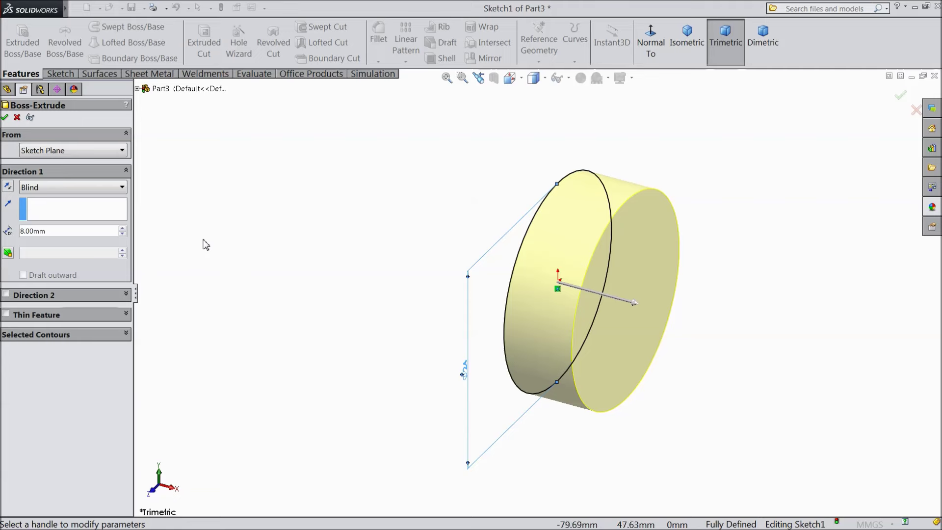
click(5, 118)
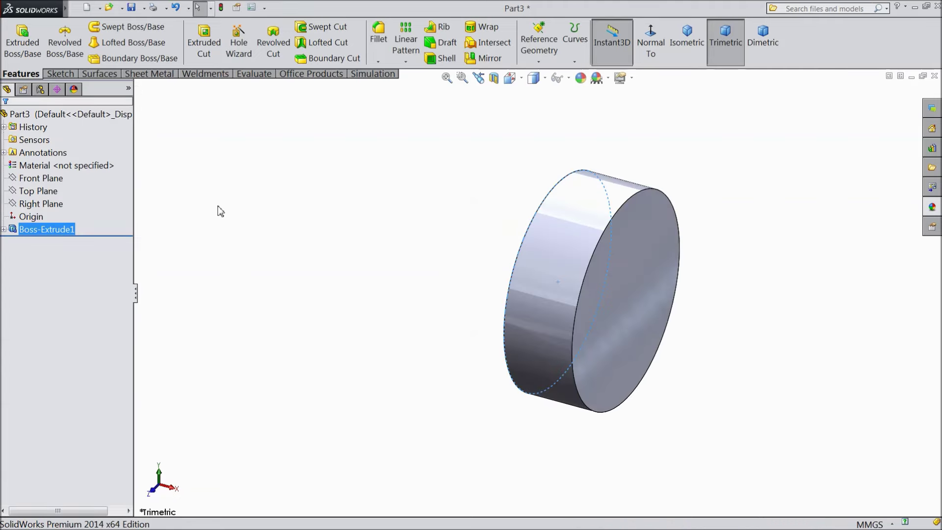
Chamfer the disc's front circular edge at 1 mm × 45°.
click(379, 62)
click(392, 89)
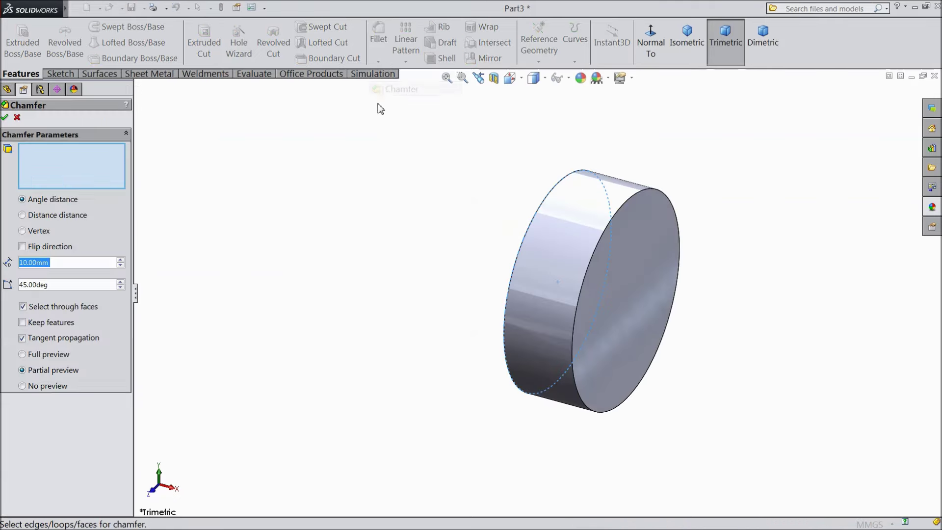
text(1)
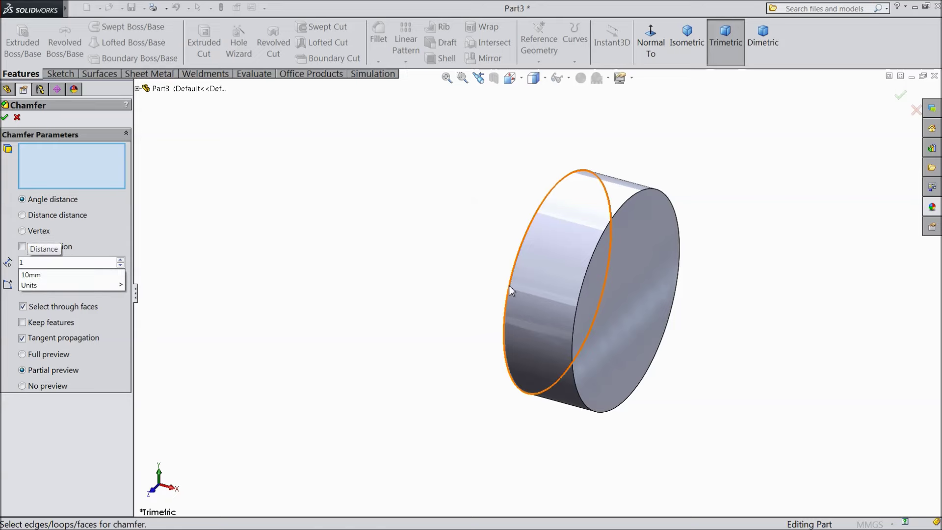
click(507, 290)
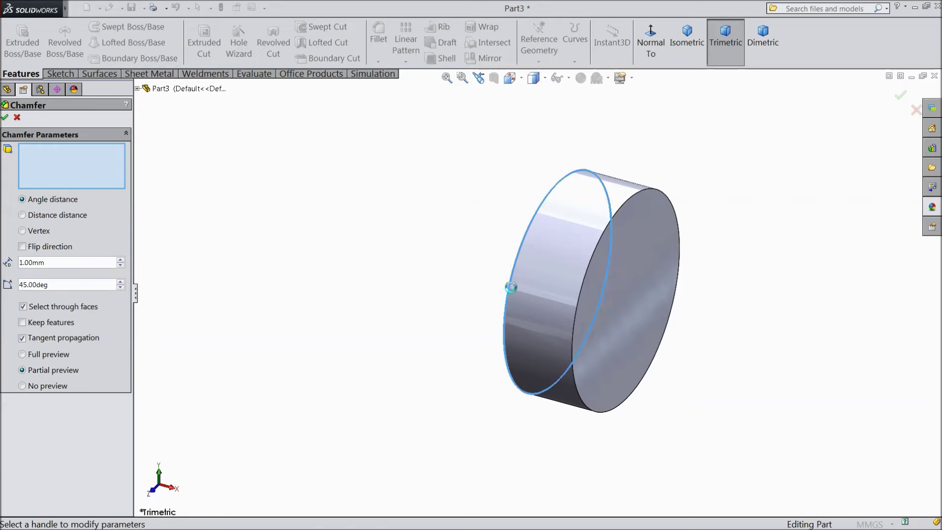
click(3, 119)
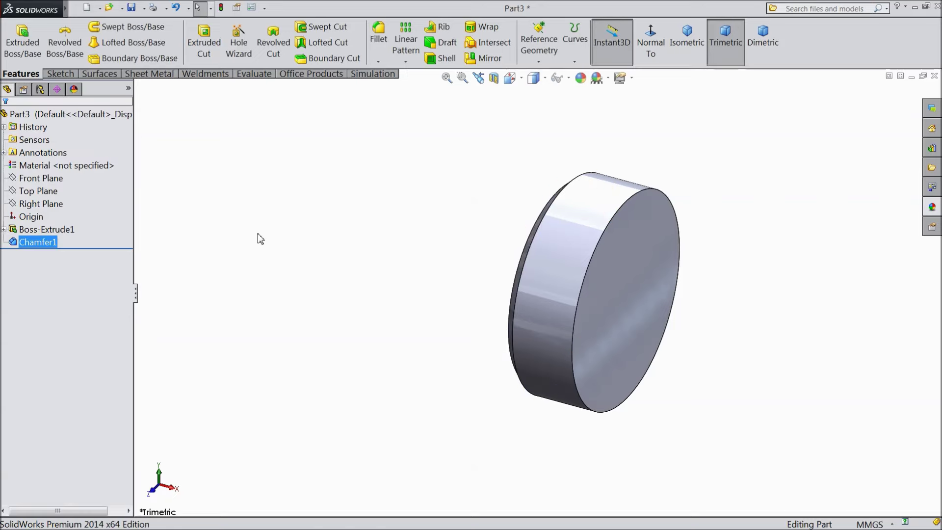
click(610, 325)
Sketch a circle centred on the origin of the disc's end face.
click(648, 294)
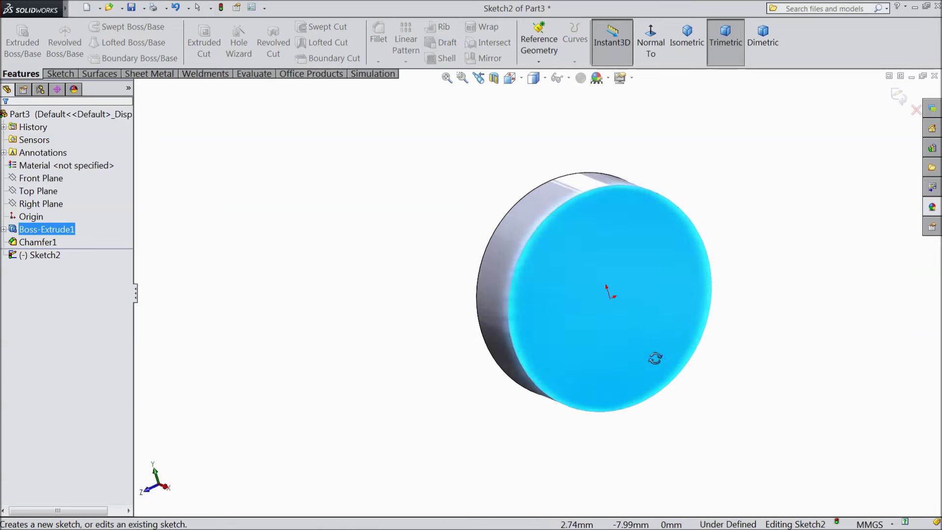
click(73, 76)
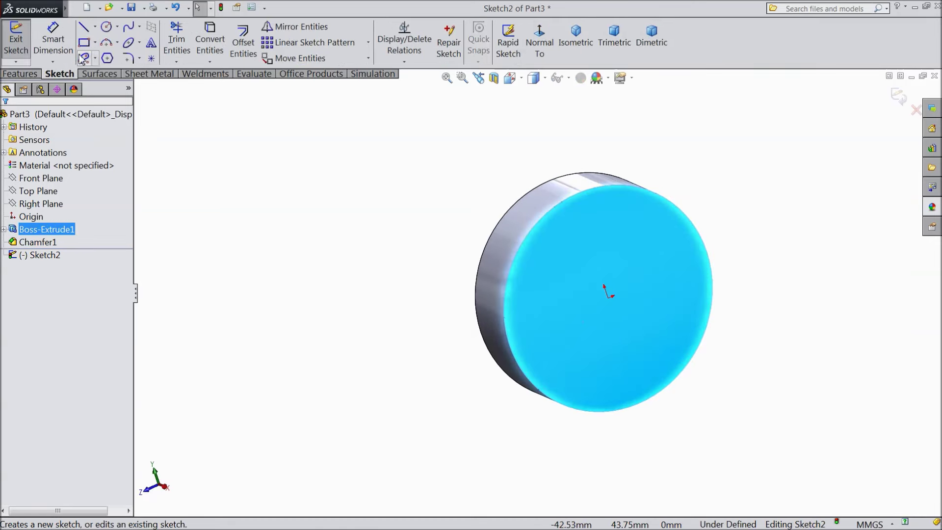
click(106, 27)
click(607, 298)
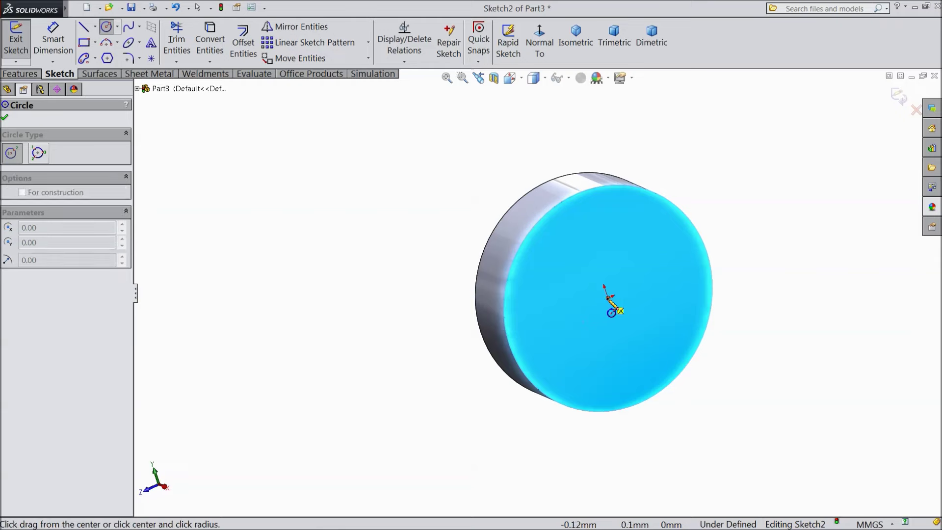
click(623, 344)
Dimension the end-face circle to Ø16 mm and preview its boss extrusion.
click(53, 39)
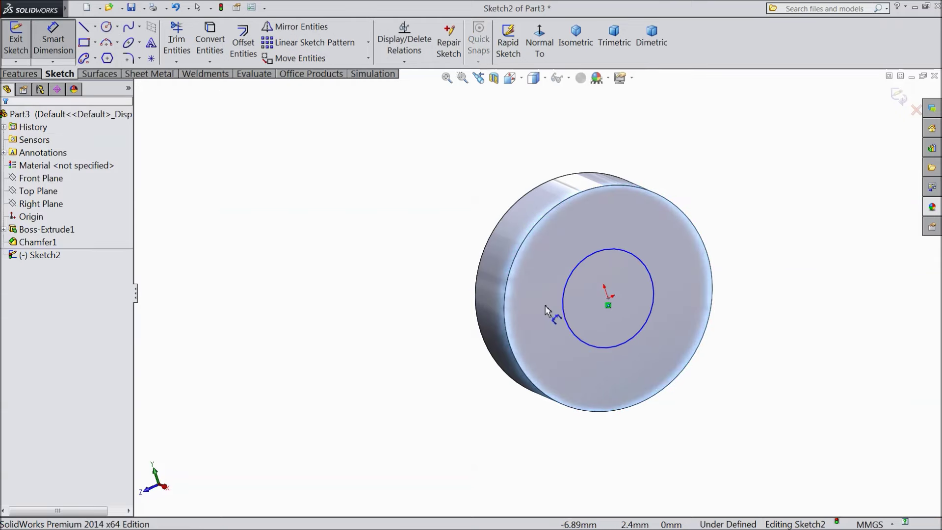
click(563, 310)
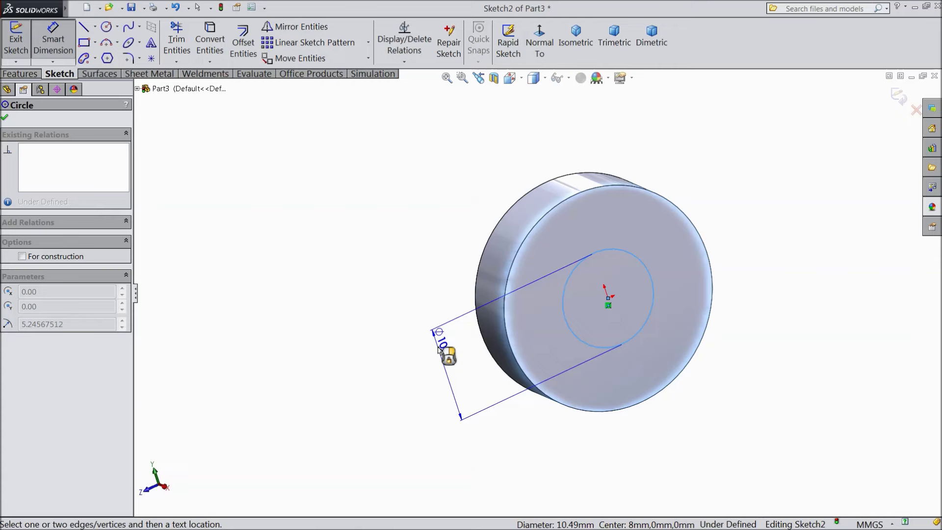
click(447, 371)
text(16)
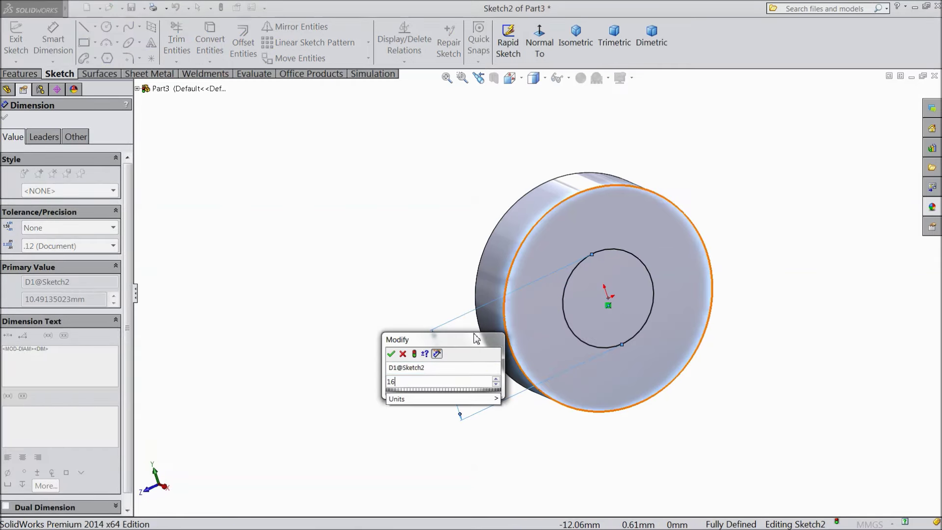
click(395, 353)
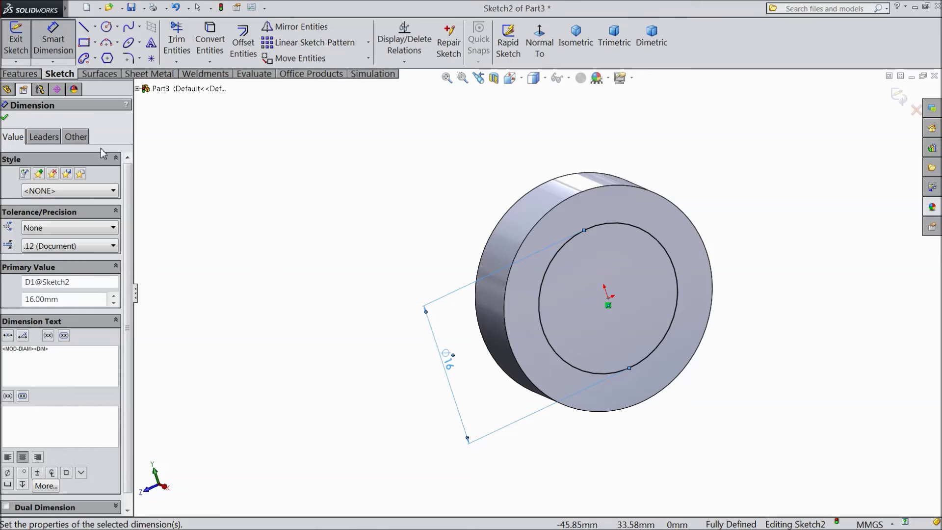
click(6, 119)
click(21, 74)
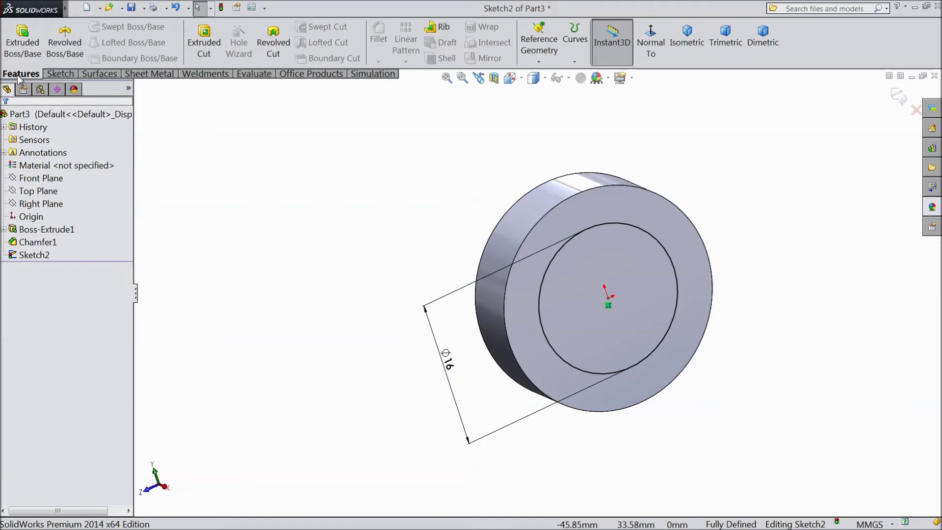
click(23, 55)
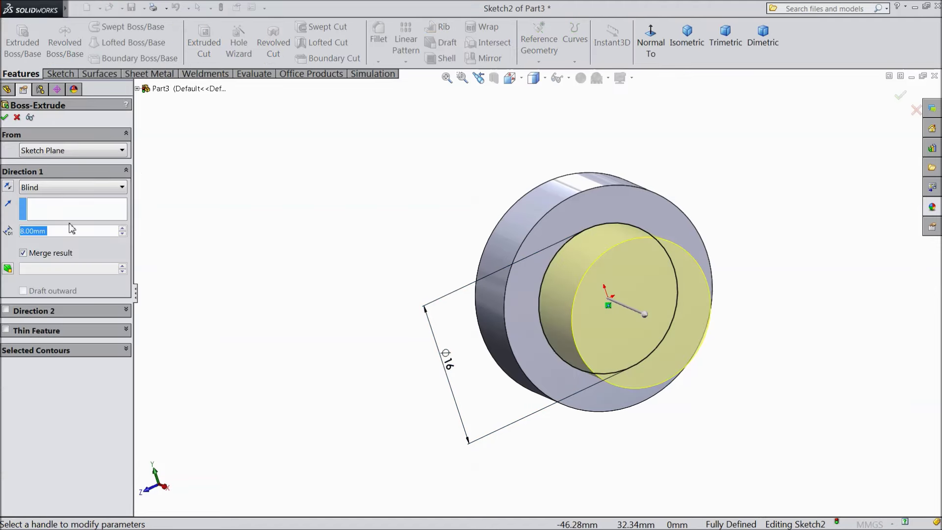
Extrude the Ø16 mm shaft 105 mm out from the pin head as Boss-Extrude2.
text(105)
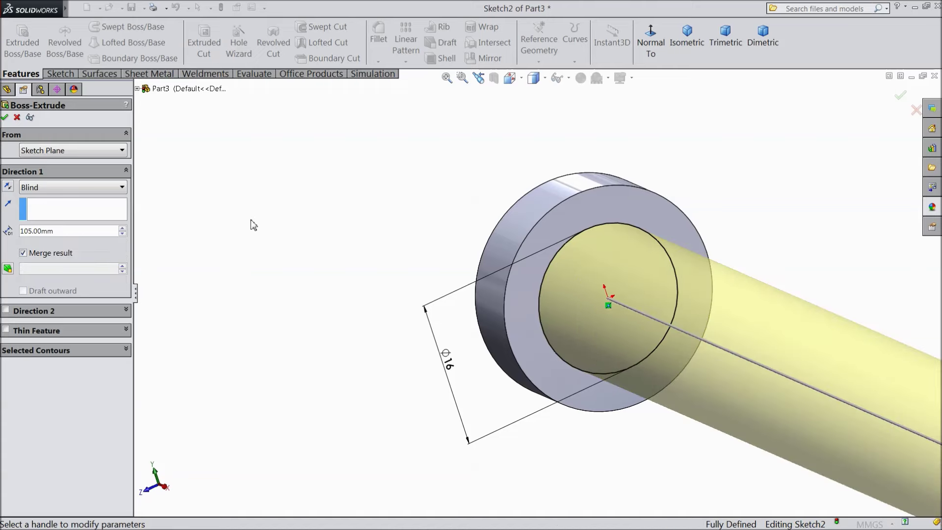
key(Return)
scroll(244, 239, up, 3)
mouse_move(243, 239)
middle_down()
mouse_move(436, 351)
mouse_move(417, 348)
middle_up()
click(5, 118)
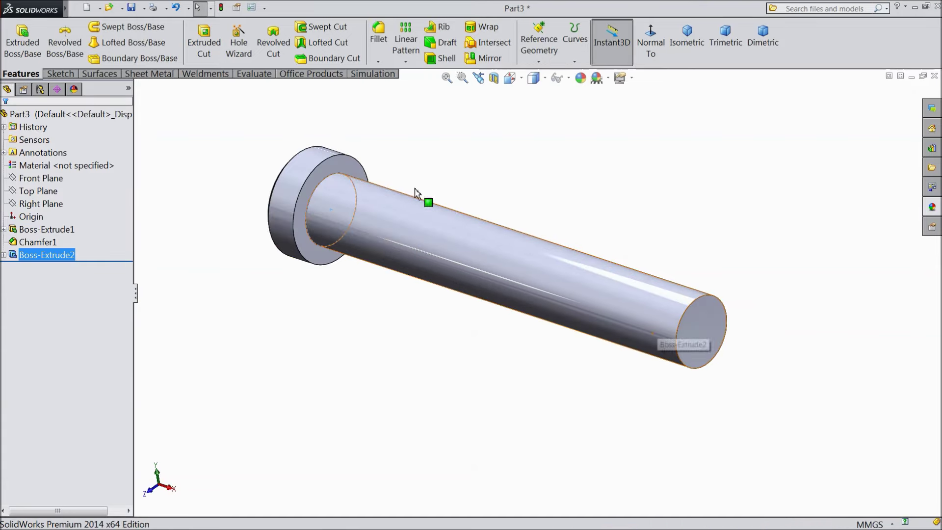
click(377, 61)
click(395, 88)
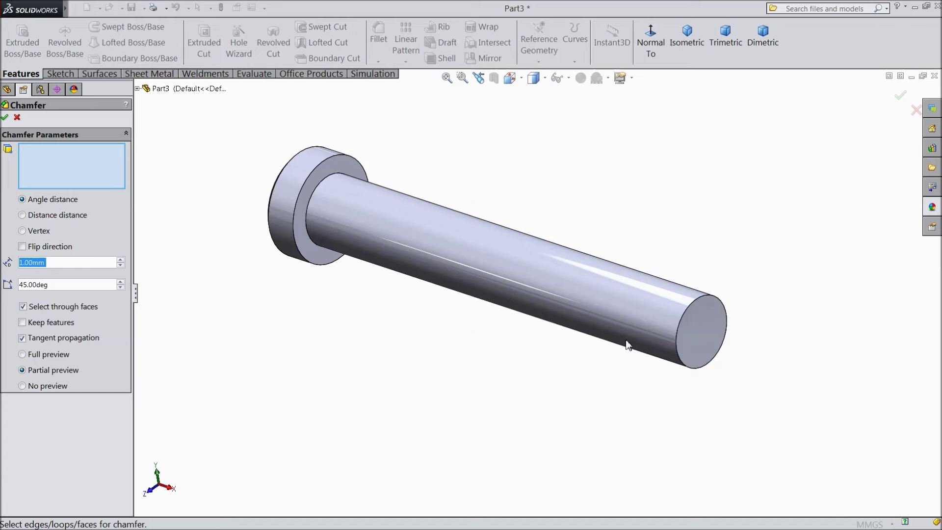
Bevel the shaft's free end face with a 1 mm × 45° chamfer.
click(705, 340)
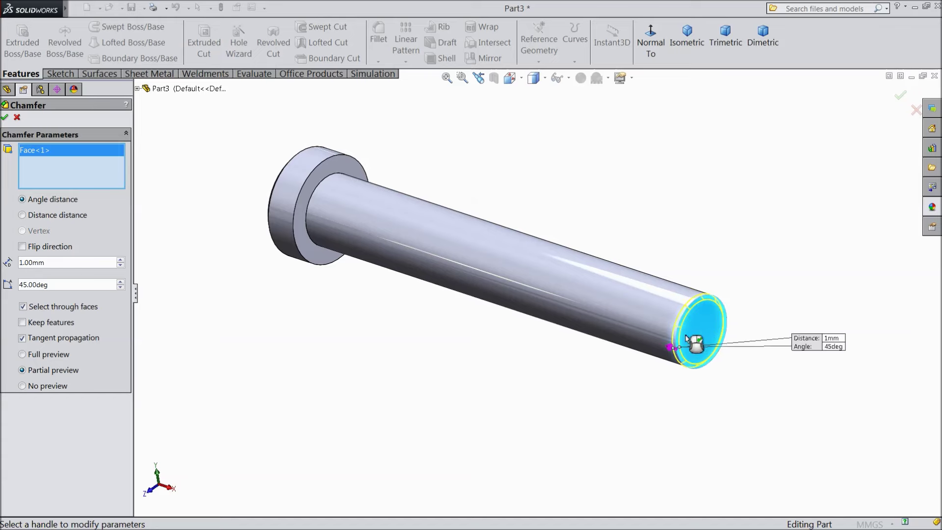
click(5, 118)
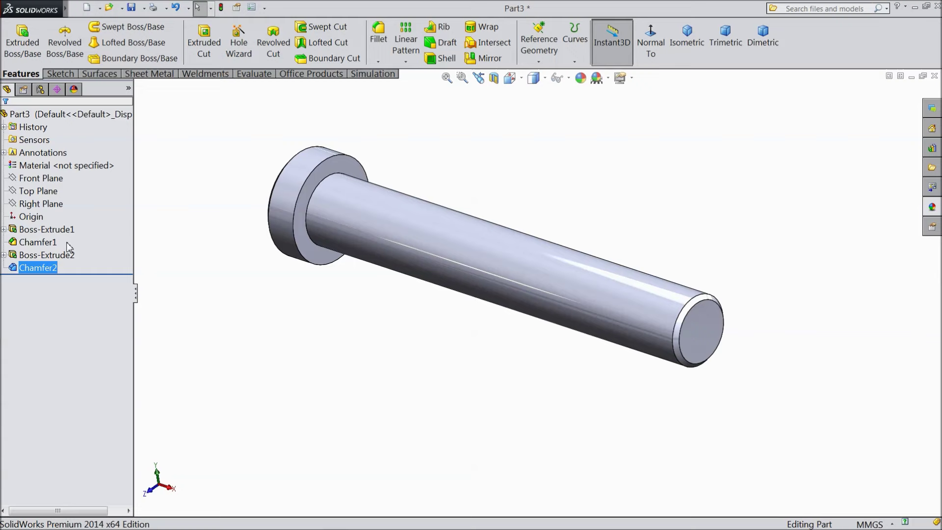
click(41, 194)
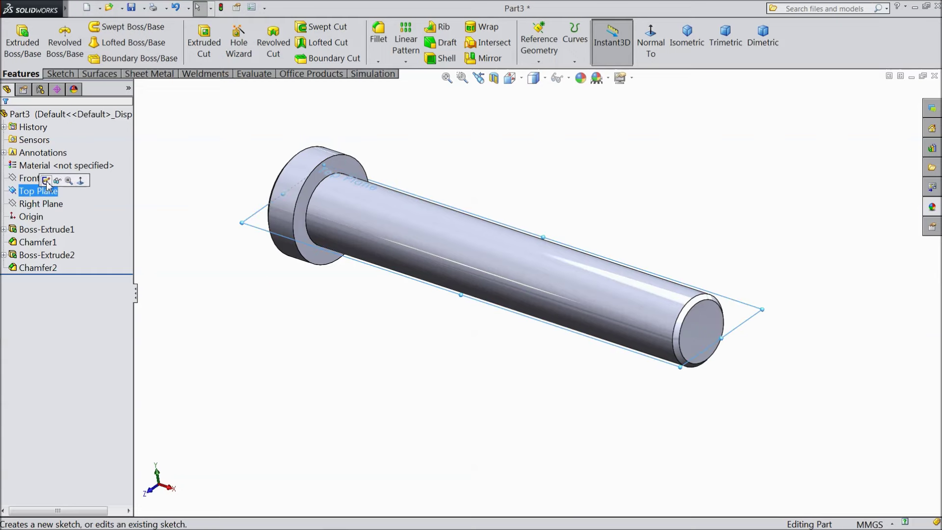
Start a sketch on the Top Plane and draw a circle on the shaft.
click(46, 181)
click(651, 43)
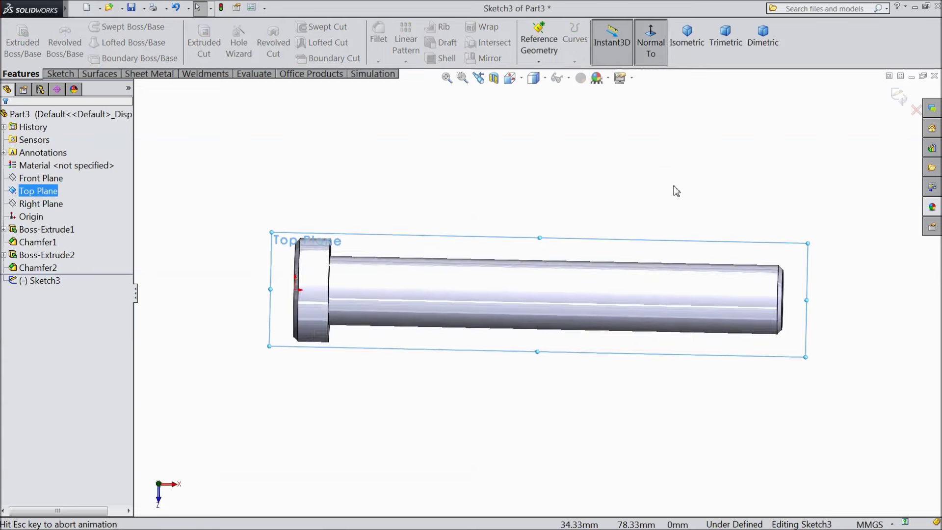
click(59, 73)
click(106, 27)
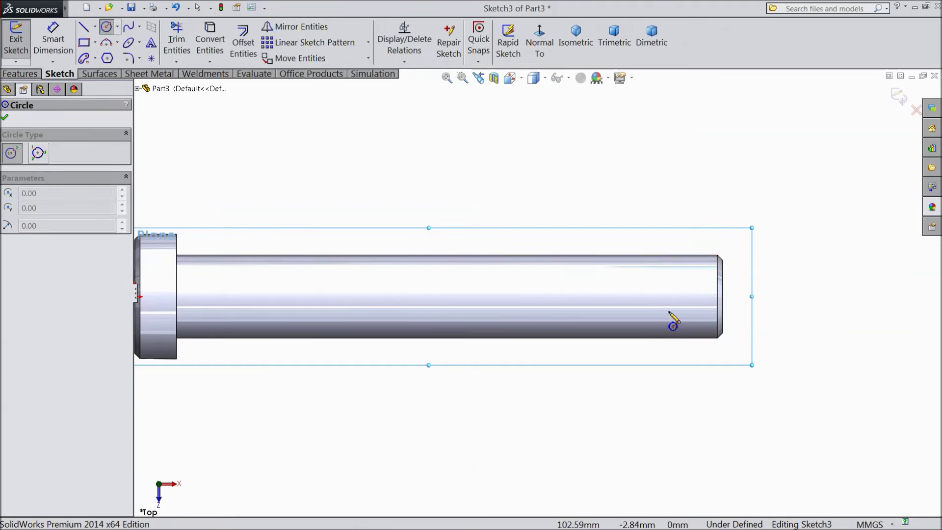
click(663, 297)
click(668, 315)
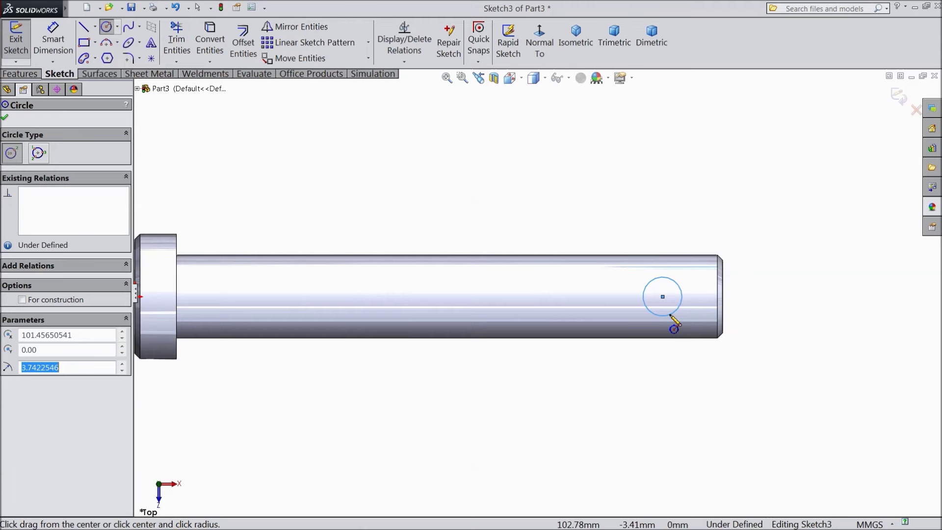
Dimension the circle to Ø4 mm, placed 94 mm from the shaft step.
click(53, 39)
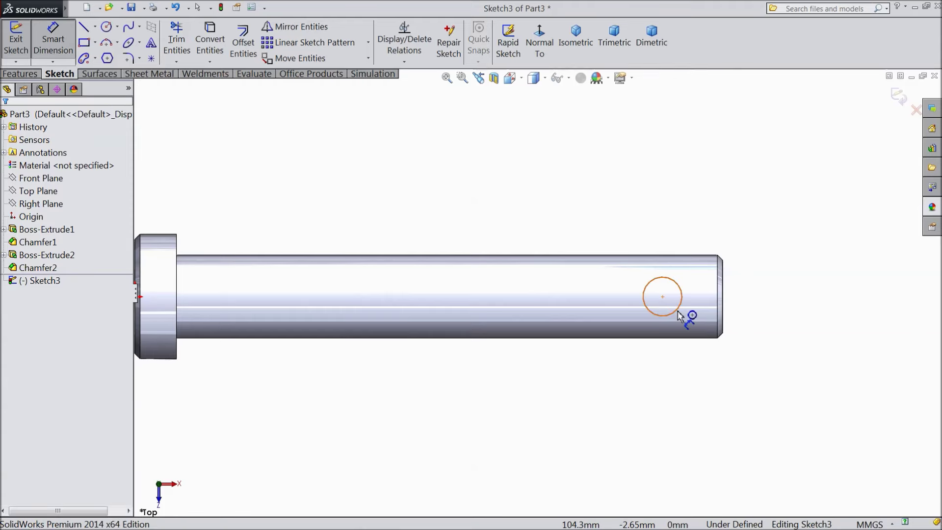
click(679, 309)
click(767, 305)
text(4)
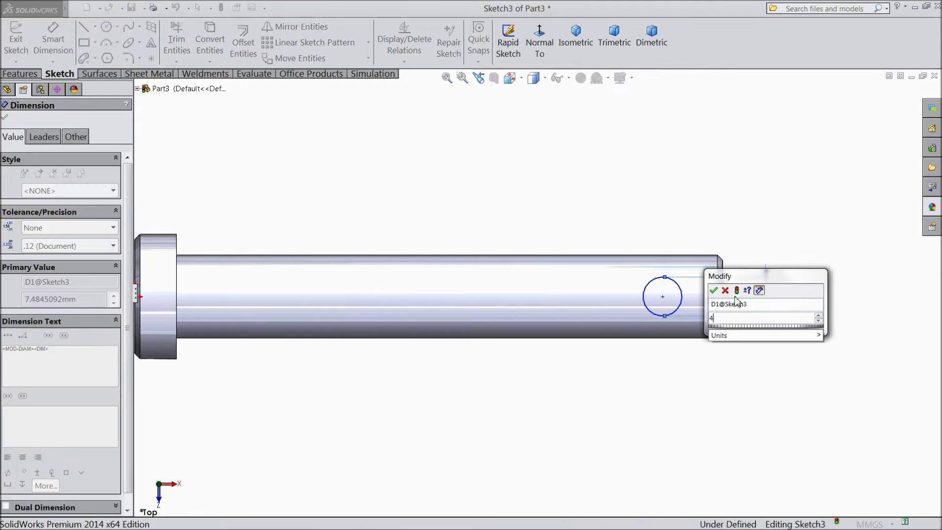
key(Return)
click(667, 305)
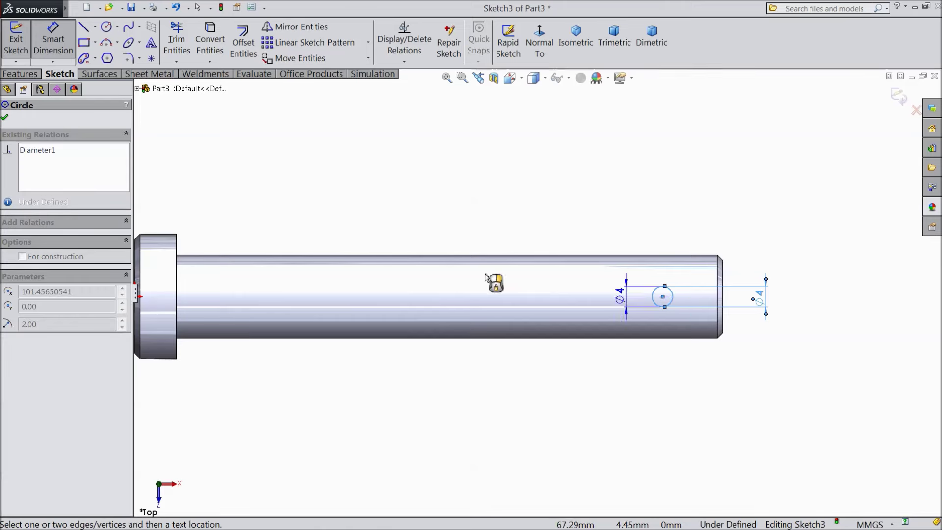
click(178, 294)
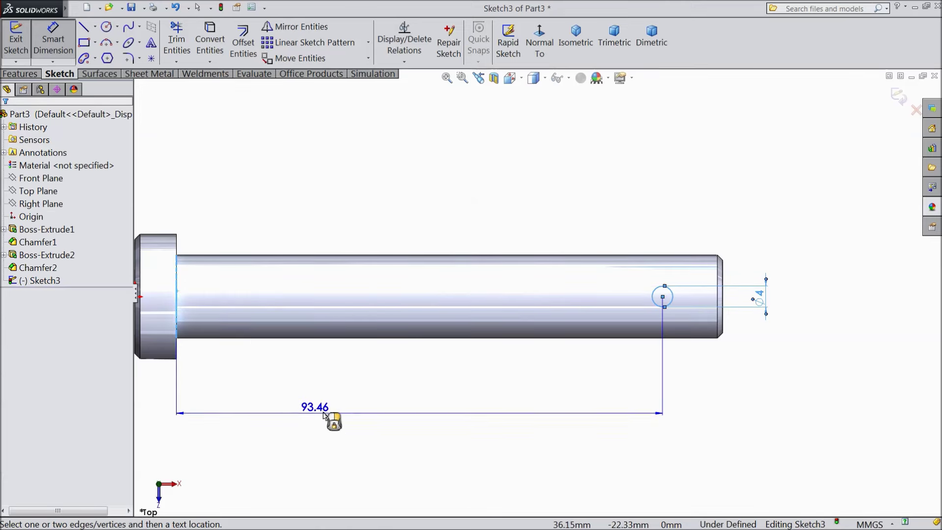
click(366, 399)
text(94)
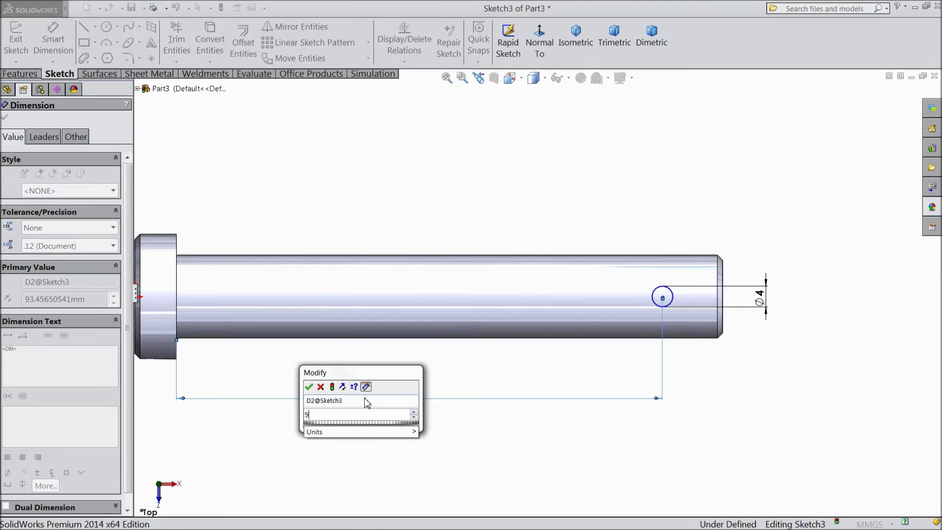
click(309, 387)
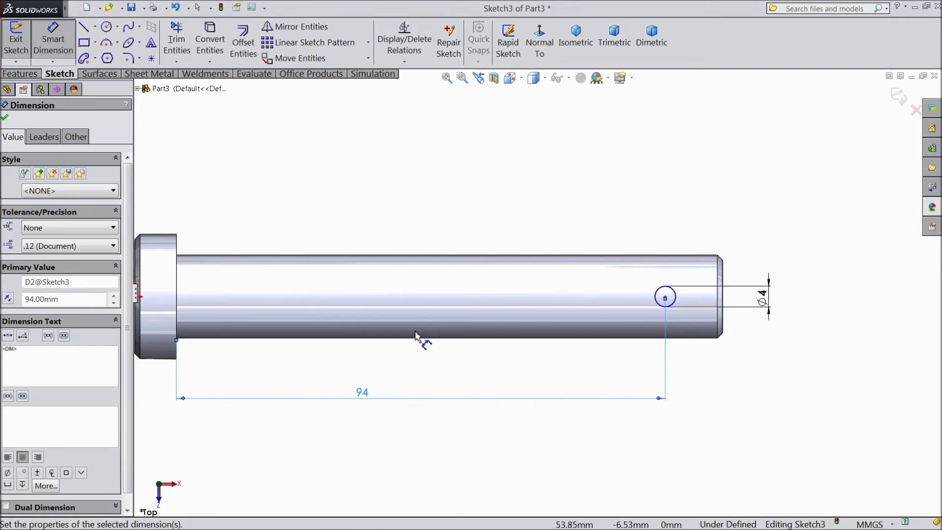
click(4, 119)
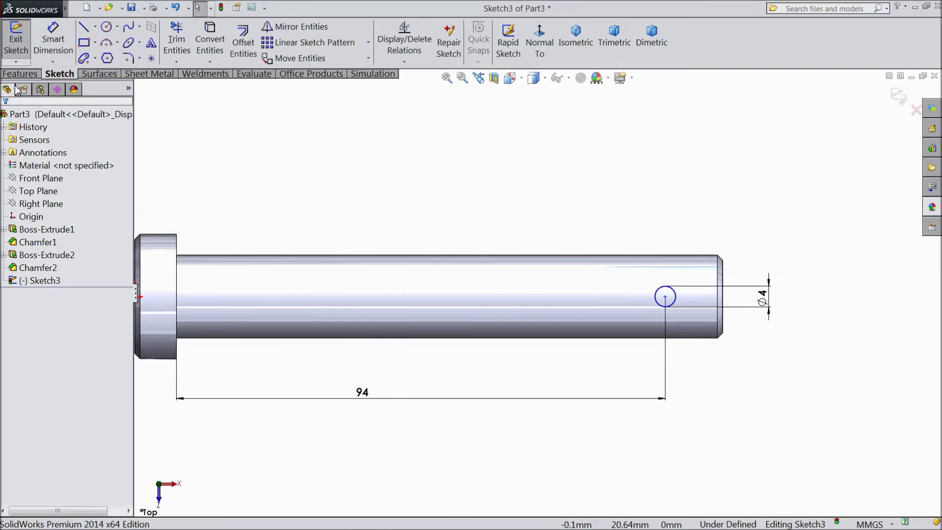
click(19, 74)
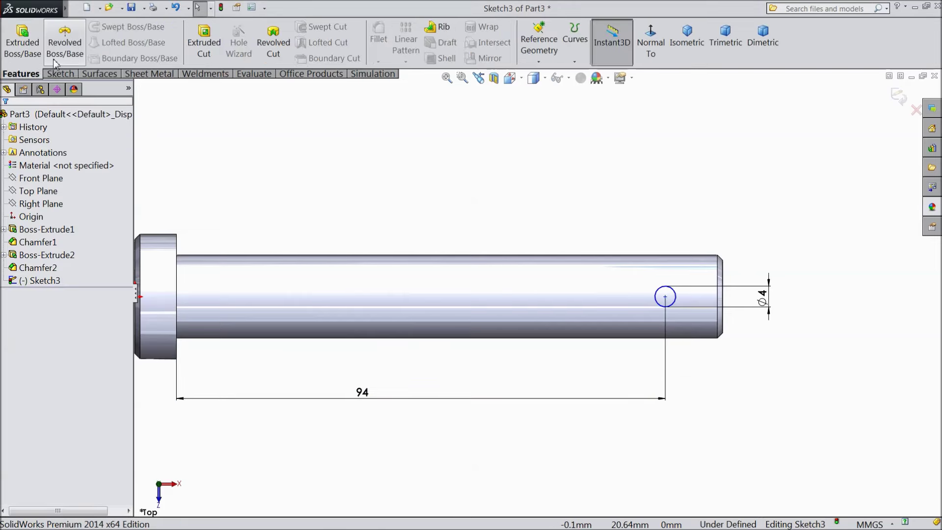
Cut the Ø4 mm circle through the shaft with a Mid Plane extruded cut at 105 mm.
click(202, 44)
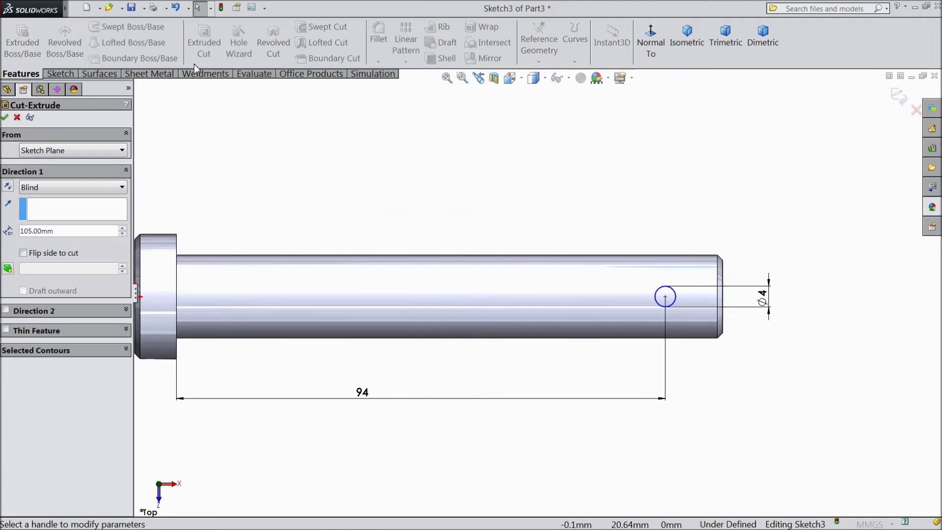
click(58, 195)
click(44, 281)
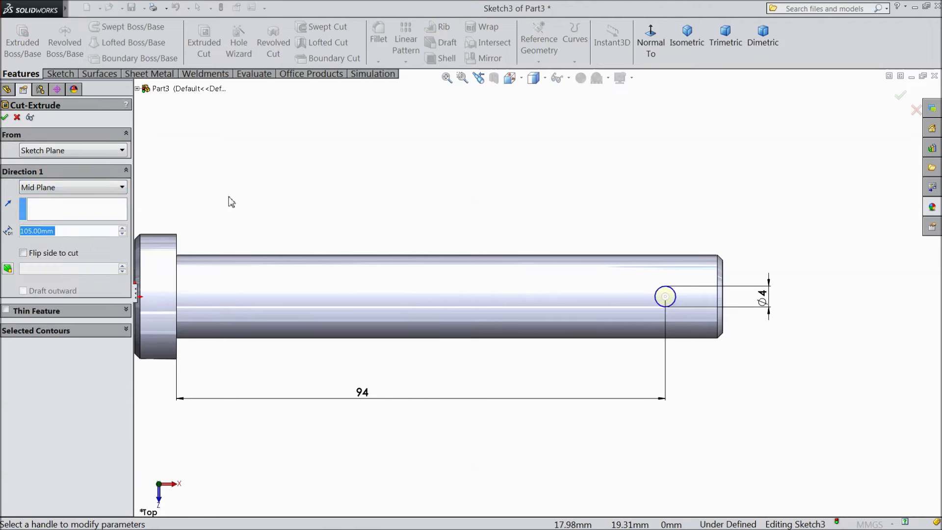
mouse_move(227, 330)
middle_down()
mouse_move(228, 190)
mouse_move(212, 189)
middle_up()
scroll(511, 297, down, 2)
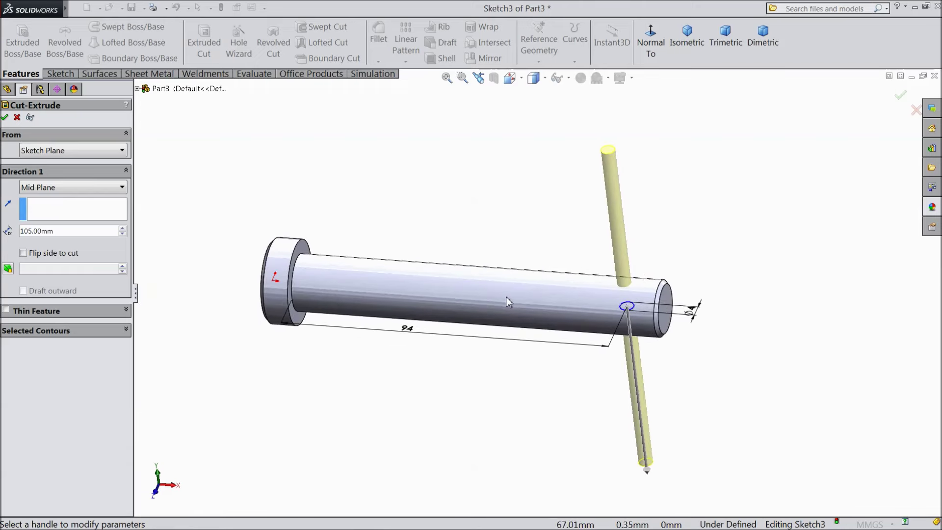
scroll(508, 297, down, 1)
click(5, 118)
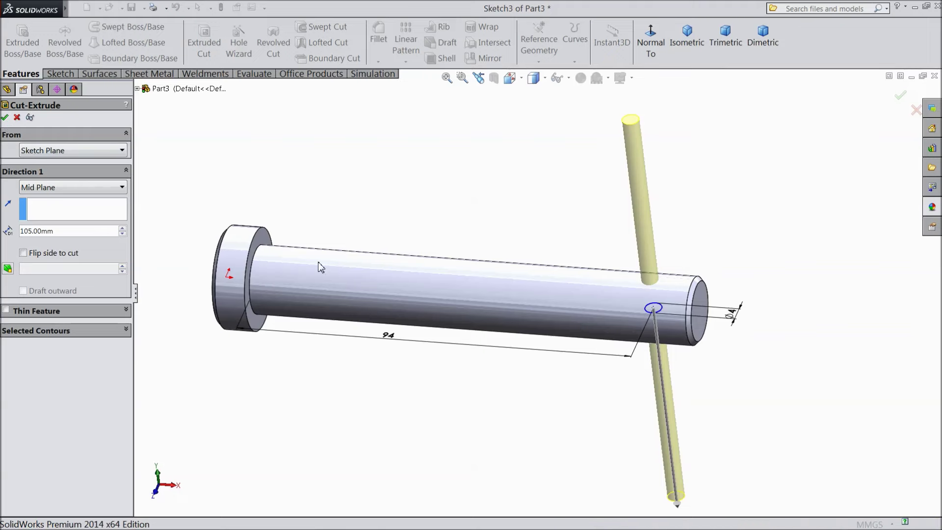
mouse_move(415, 215)
middle_down()
mouse_move(515, 189)
mouse_move(462, 223)
mouse_move(477, 194)
mouse_move(457, 219)
middle_up()
scroll(372, 290, down, 2)
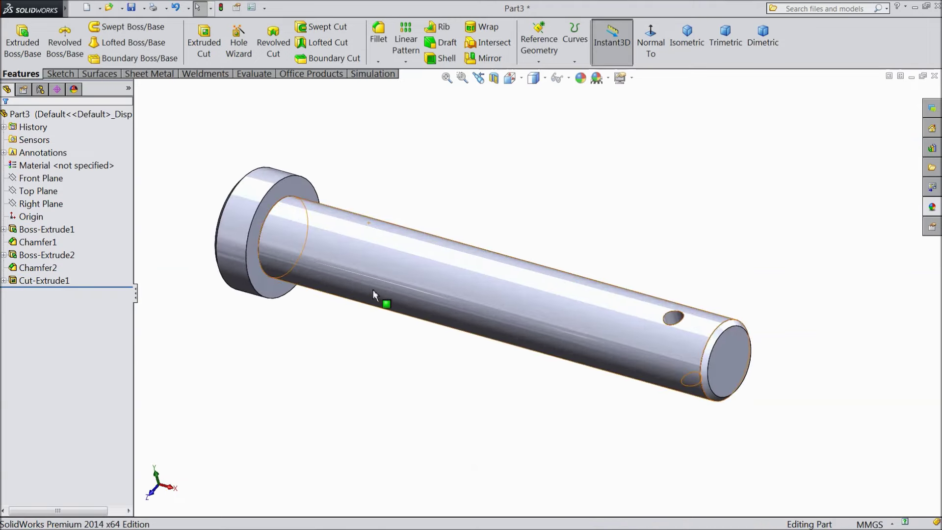
click(580, 77)
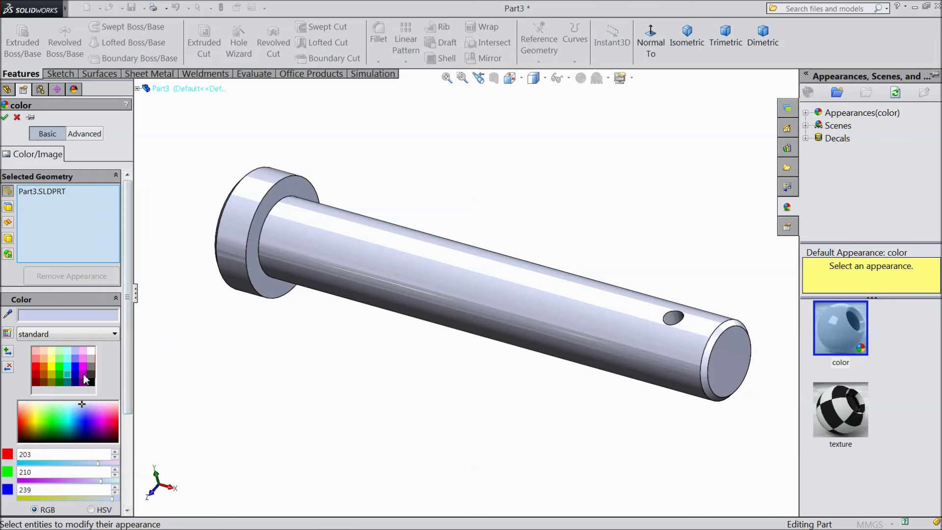
Give the whole pin a bright magenta (255, 0, 255) appearance.
click(82, 377)
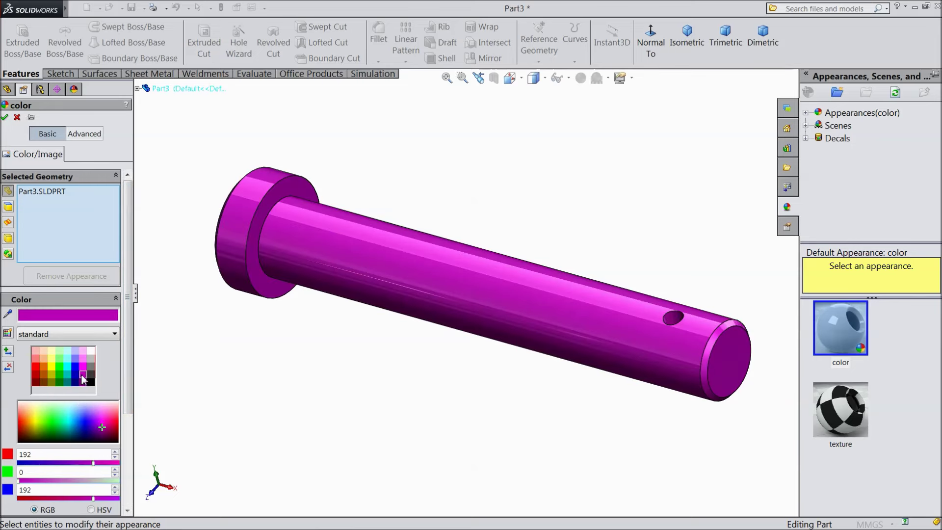
click(84, 365)
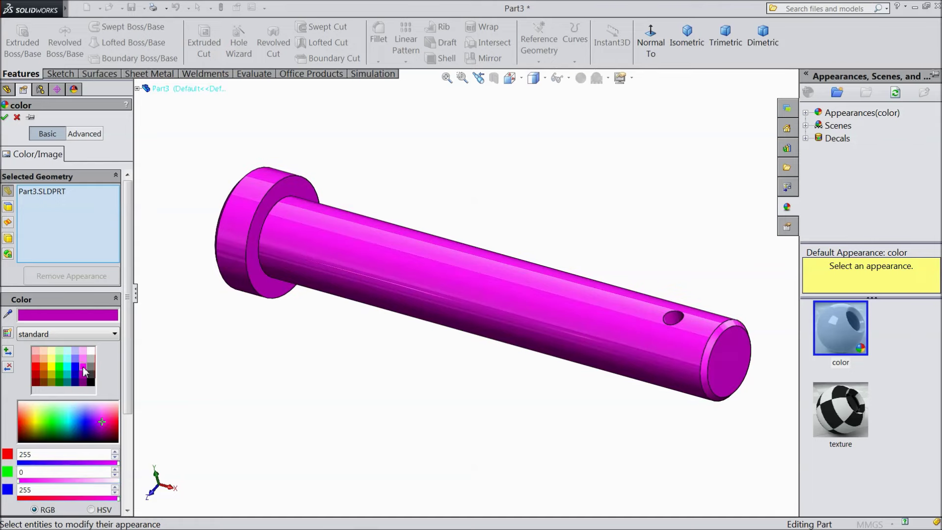
click(4, 119)
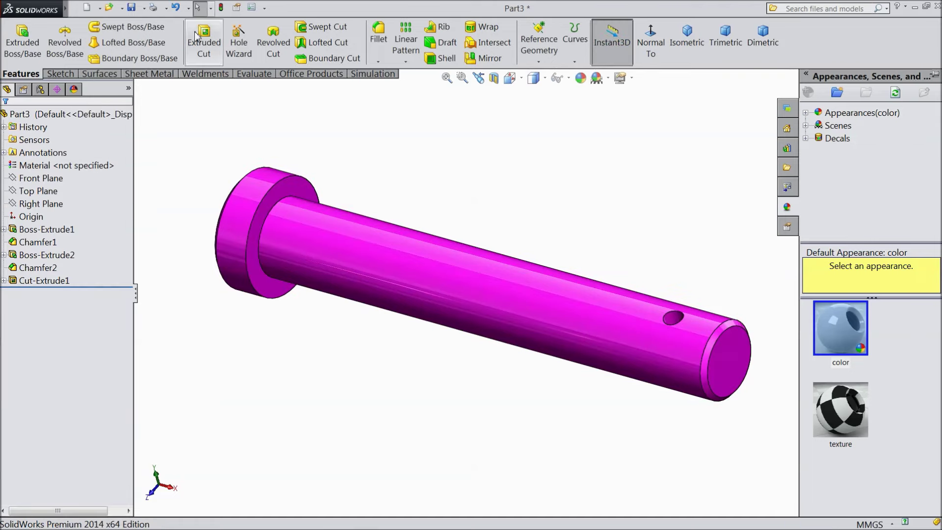
click(135, 11)
text(3 Bolt)
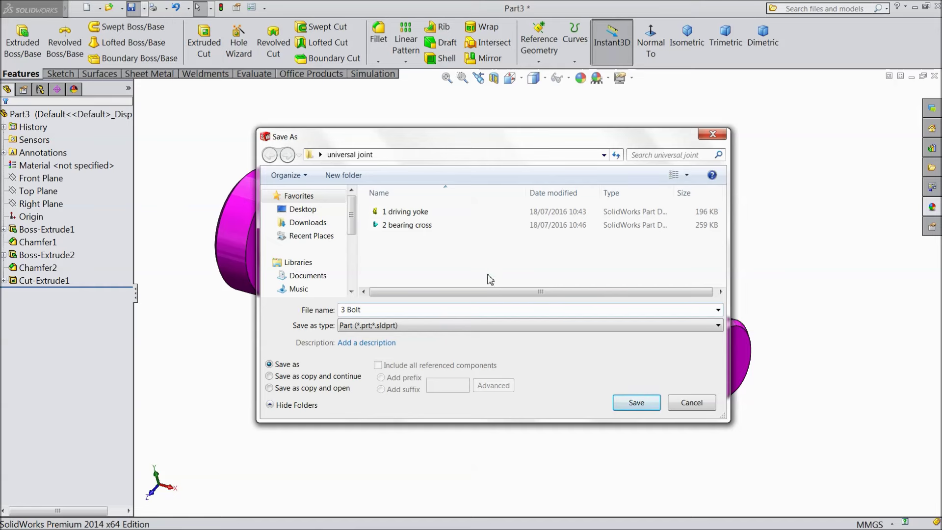
Save the magenta pin as '3 Bolt' in the universal joint folder.
click(636, 403)
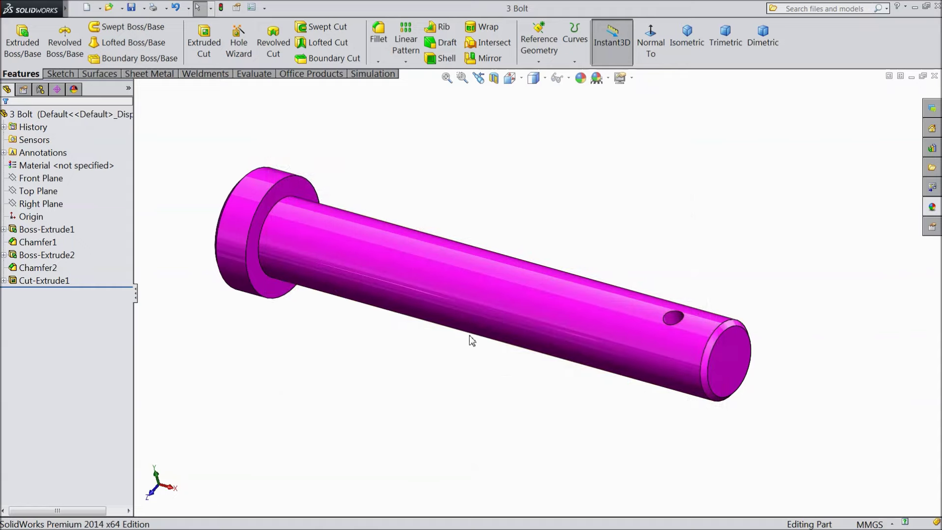
mouse_move(382, 351)
middle_down()
mouse_move(462, 279)
mouse_move(429, 274)
mouse_move(390, 295)
middle_up()
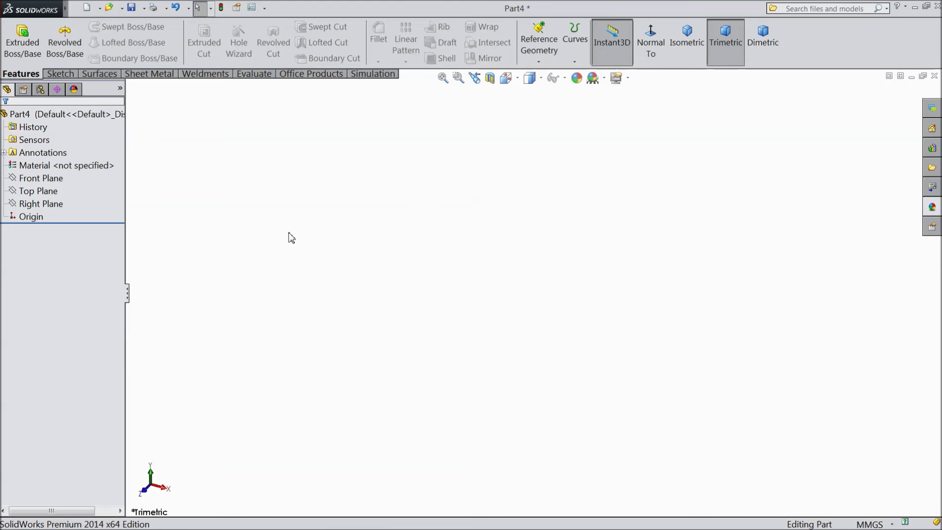
Sketch two concentric circles at the origin on the Top Plane.
click(43, 191)
click(44, 193)
click(49, 177)
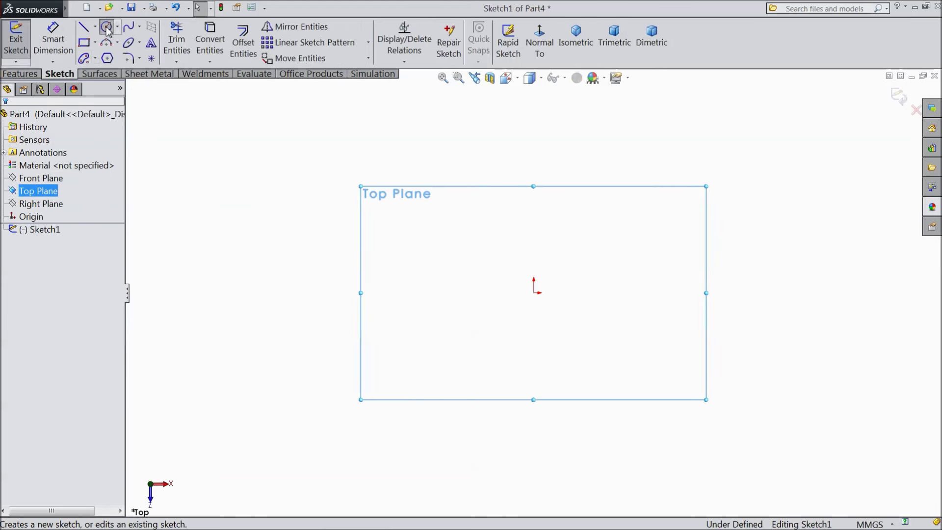
click(107, 27)
click(534, 293)
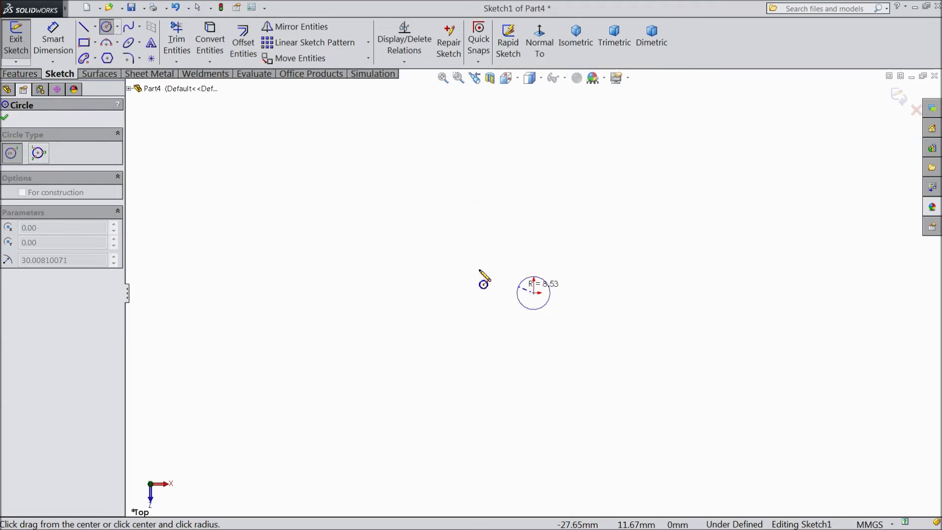
click(424, 250)
click(534, 292)
click(455, 290)
key(d)
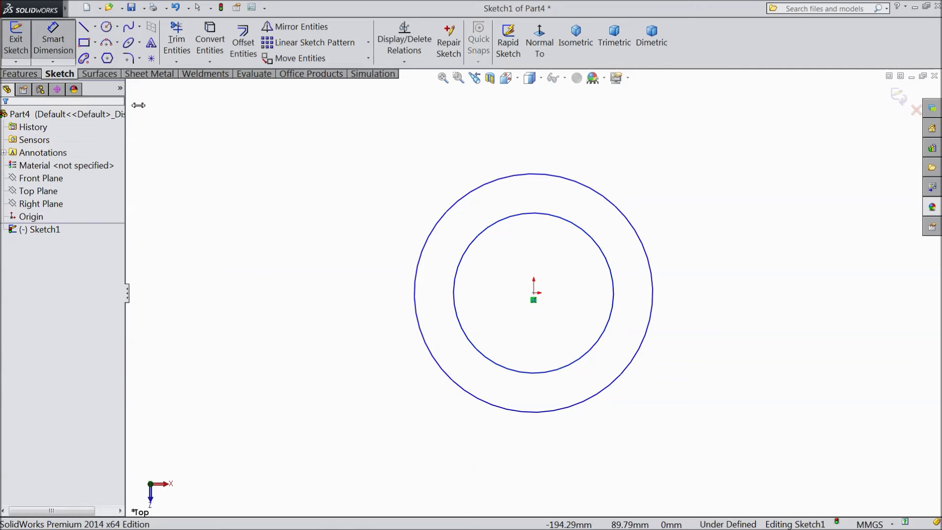
Dimension the circles to Ø24 mm outer and Ø16 mm inner.
click(416, 308)
click(353, 290)
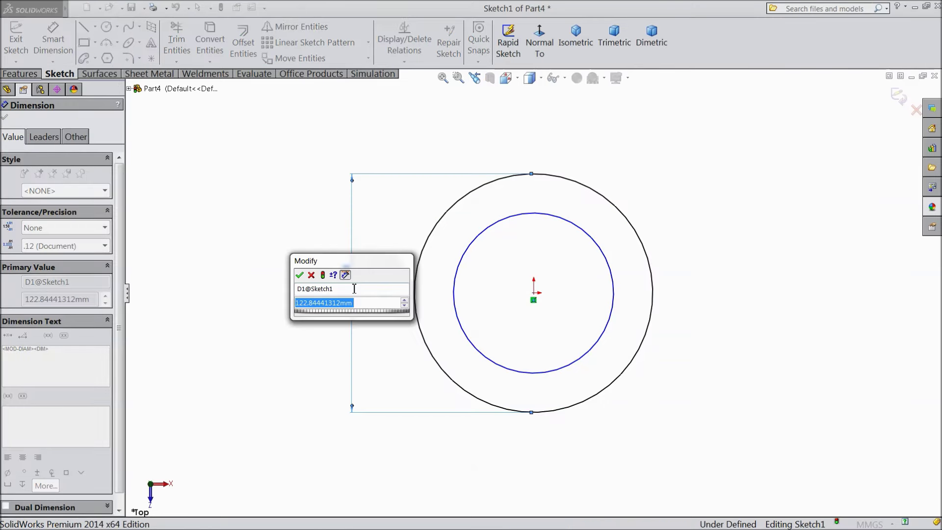
text(24)
click(298, 276)
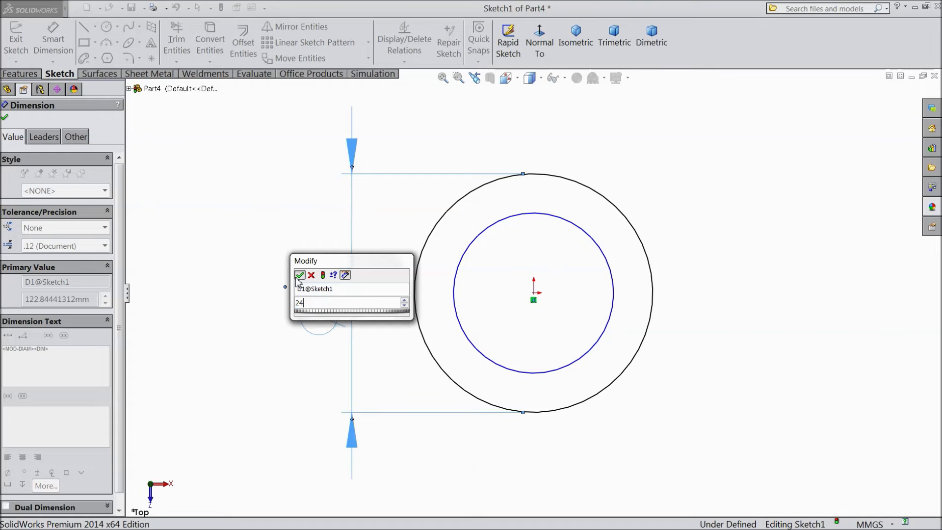
click(455, 308)
click(391, 301)
text(16)
click(333, 285)
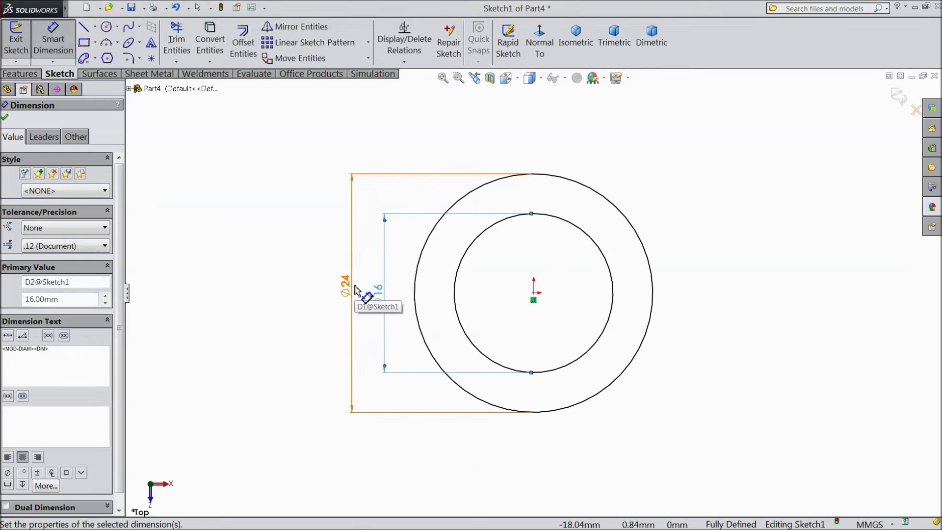
click(53, 42)
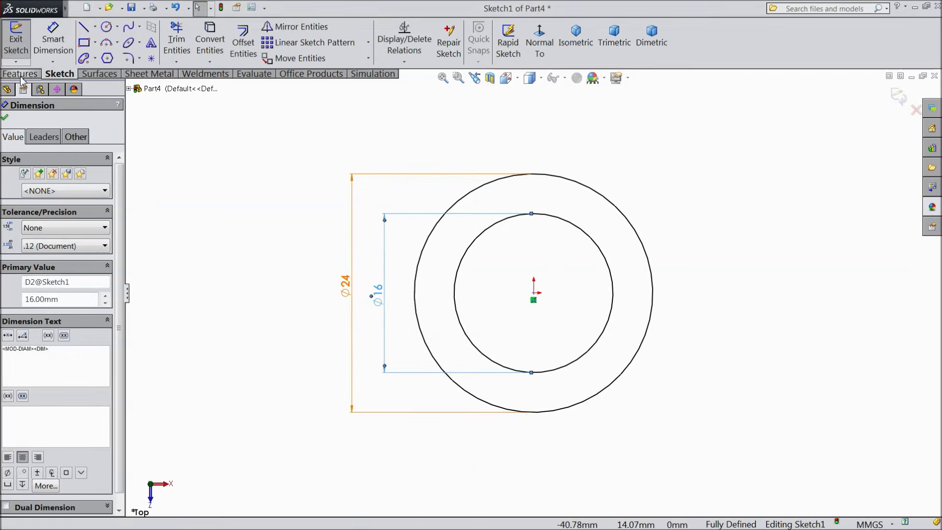
Extrude the ring sketch 8 mm into a solid.
click(20, 74)
click(22, 41)
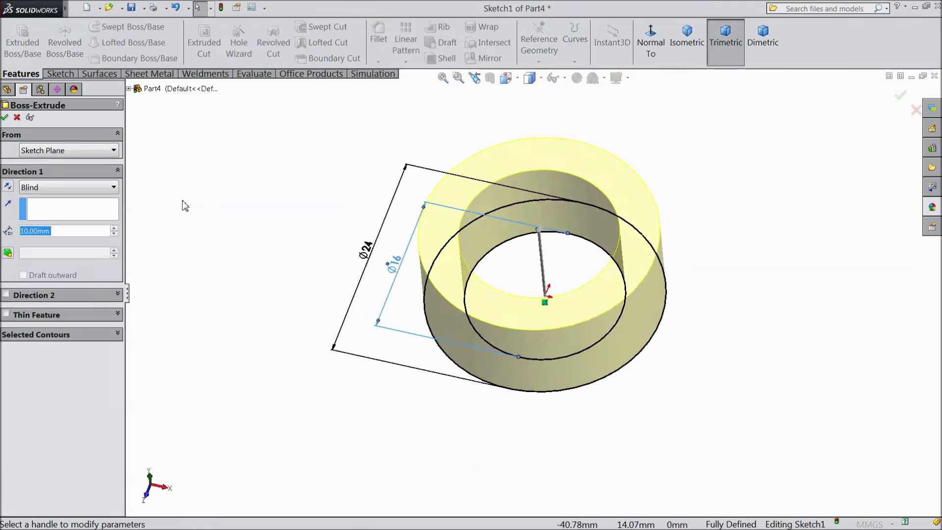
text(8)
key(Return)
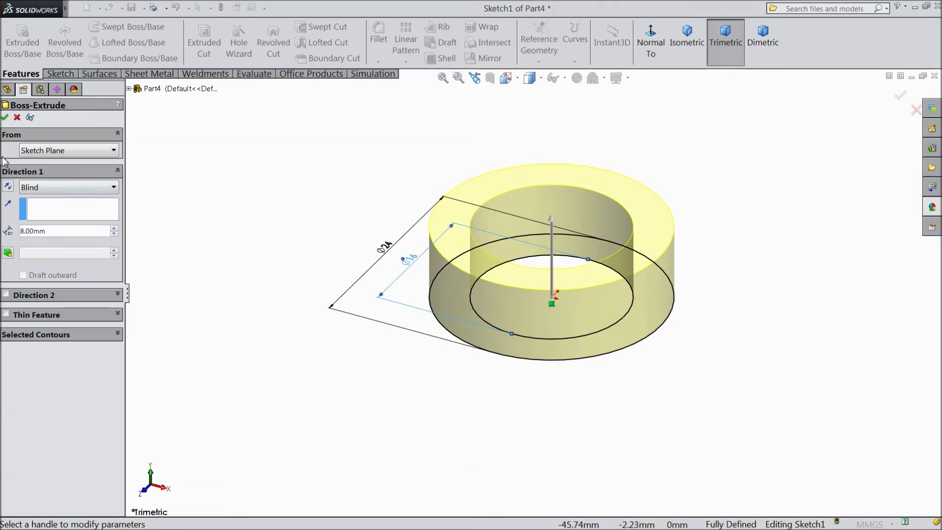
click(3, 118)
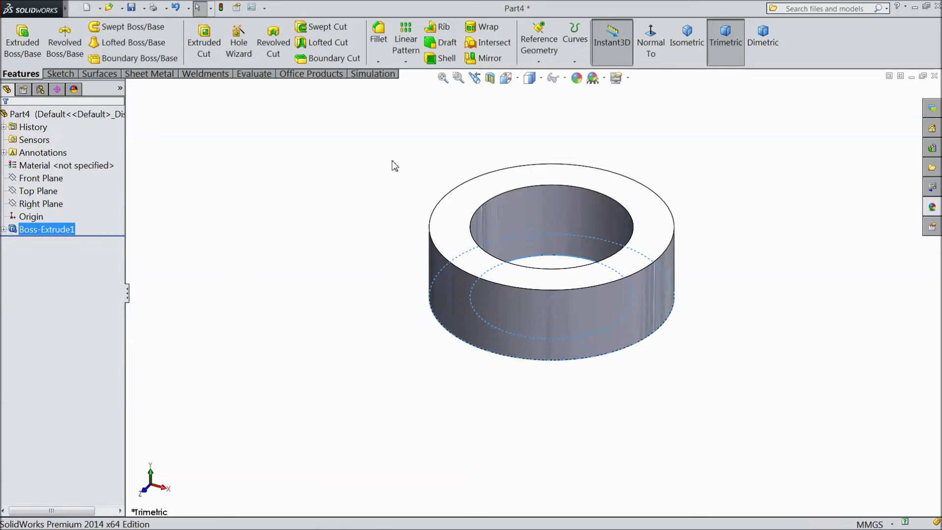
Add Fillet1 with 1 mm radius on the ring's top outer edge.
click(378, 34)
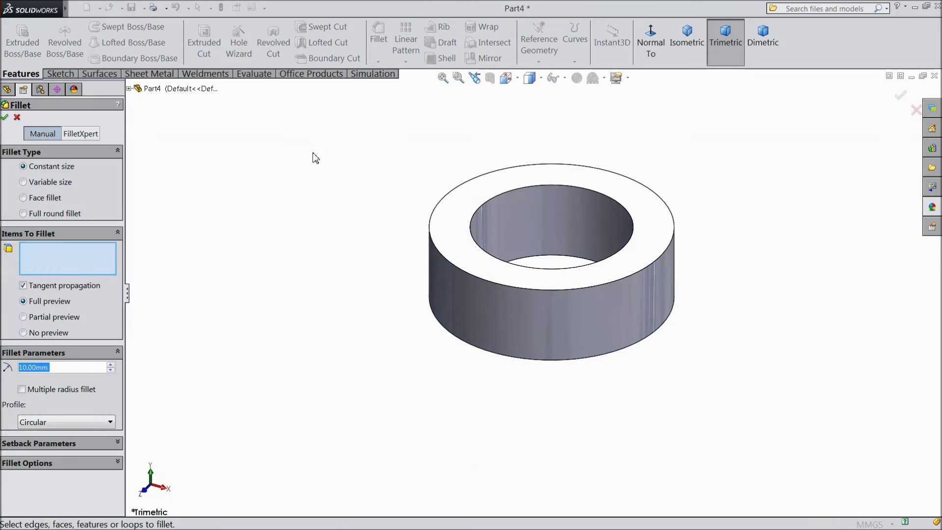
text(1)
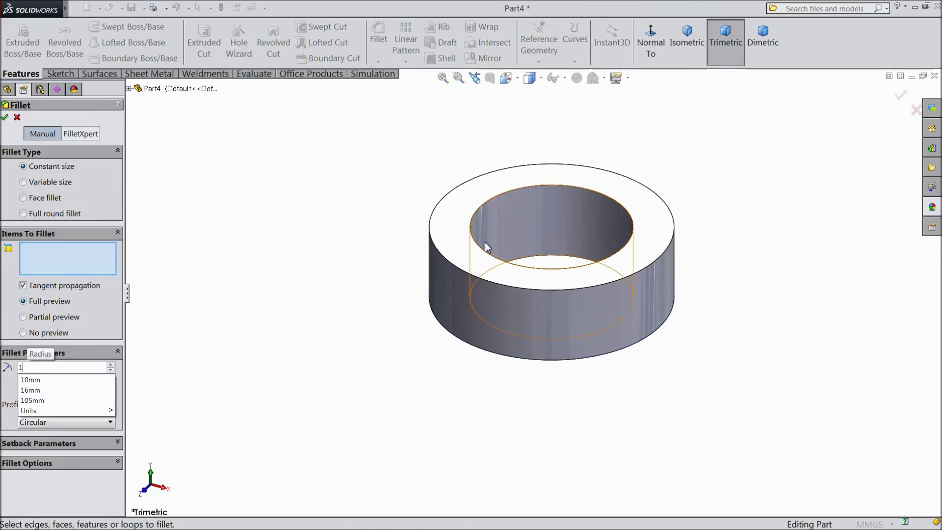
key(Return)
click(452, 269)
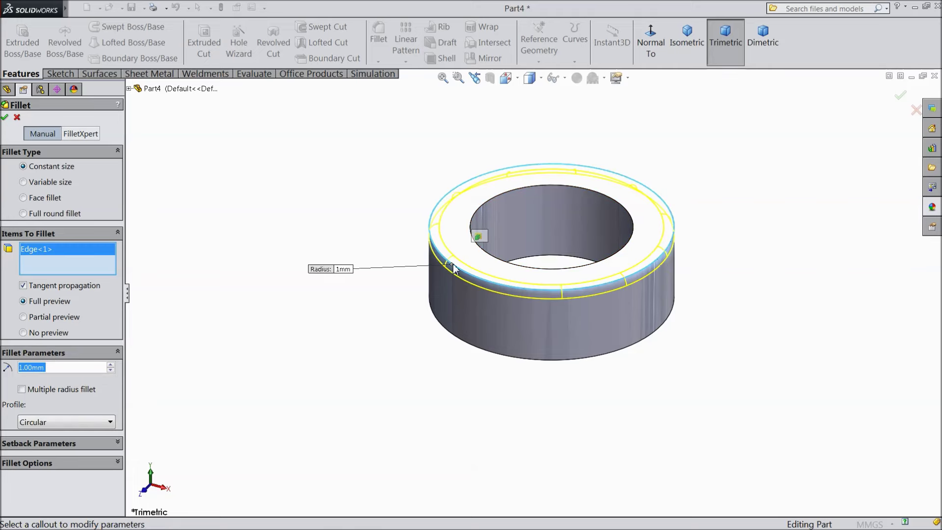
click(4, 118)
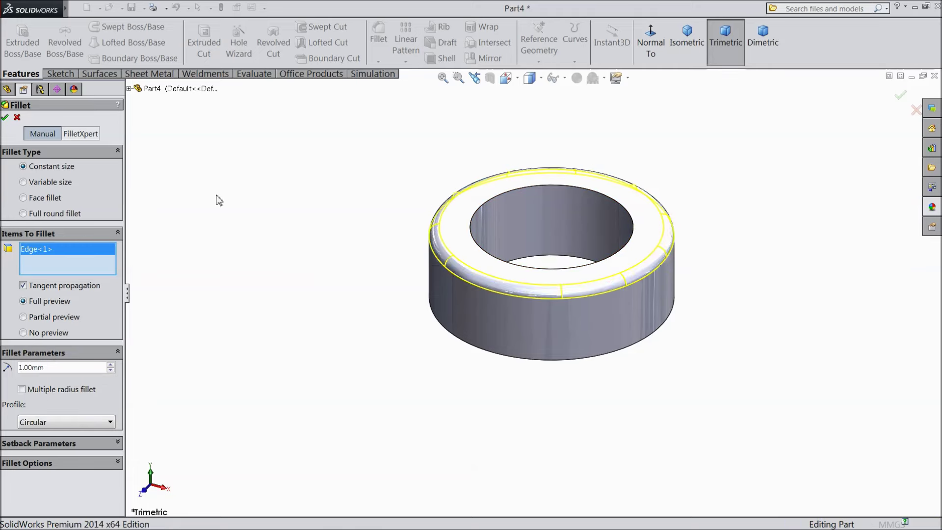
scroll(602, 248, down, 2)
scroll(602, 249, down, 2)
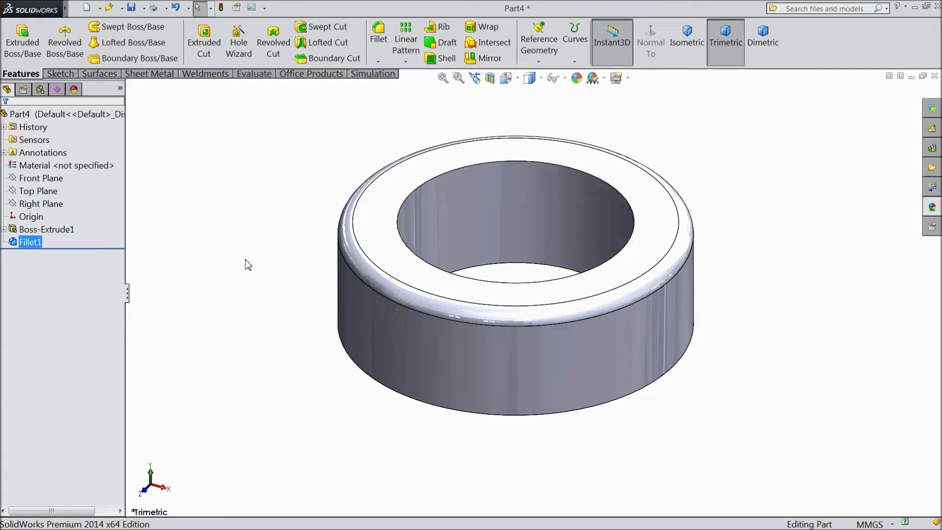
click(49, 179)
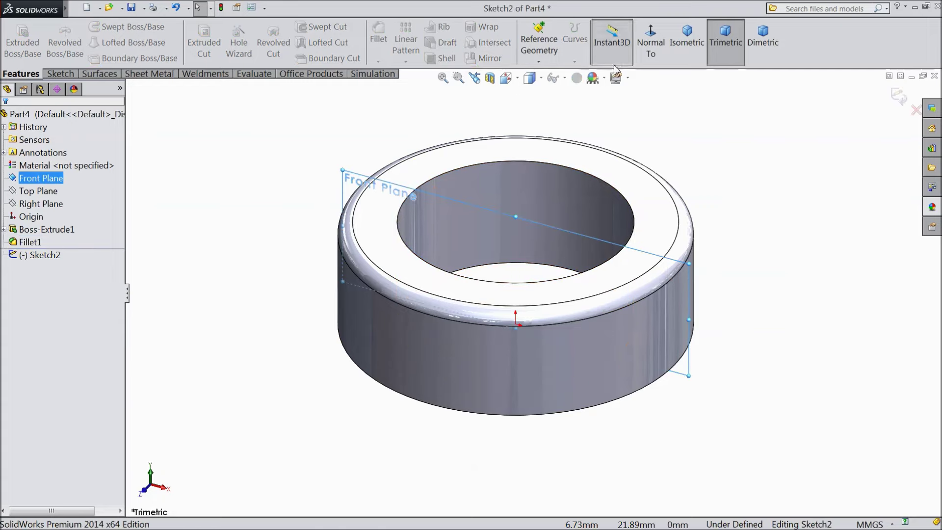
View the Front Plane head-on and draw a circle above the origin.
click(650, 51)
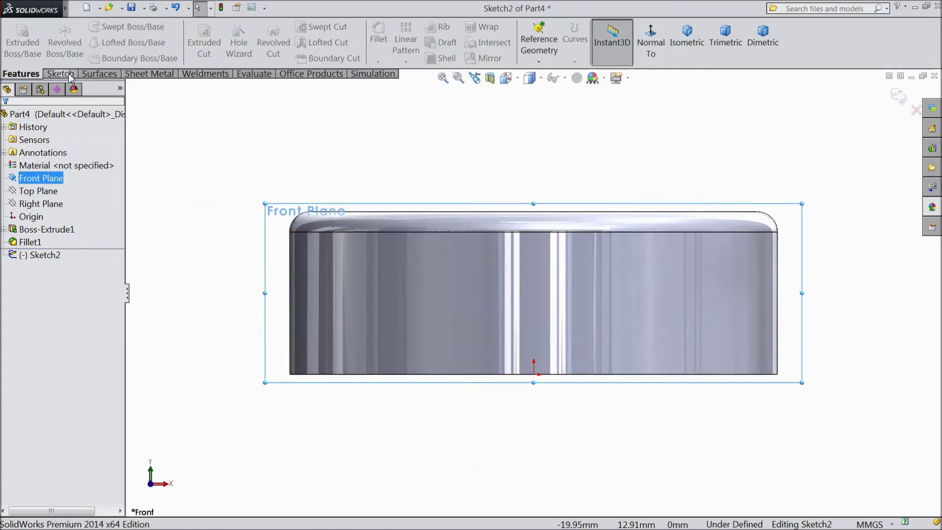
click(60, 74)
click(106, 26)
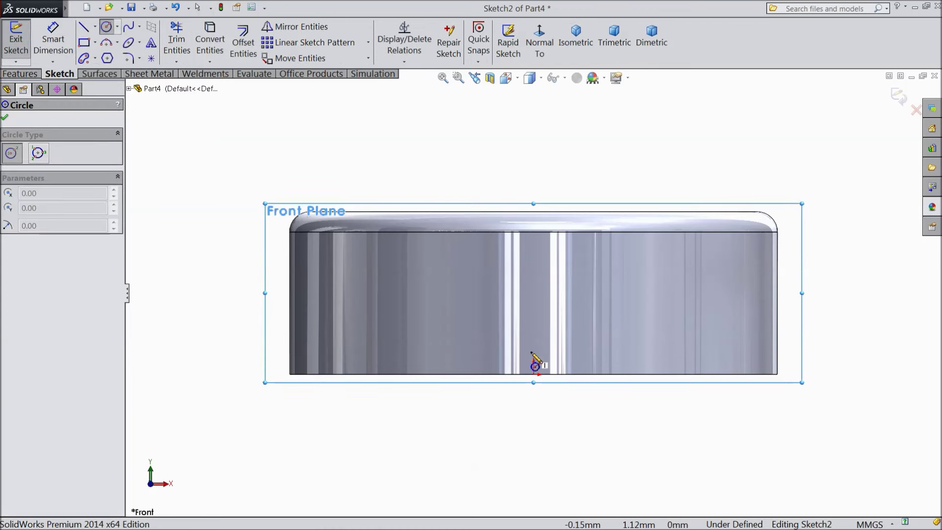
click(533, 303)
click(569, 336)
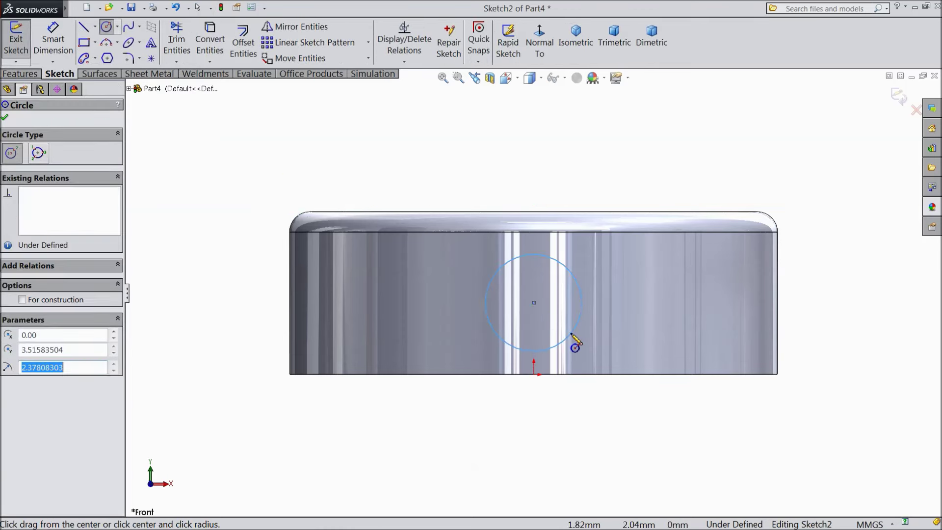
Dimension the circle to Ø4 mm with its centre 4 mm above the origin.
click(53, 39)
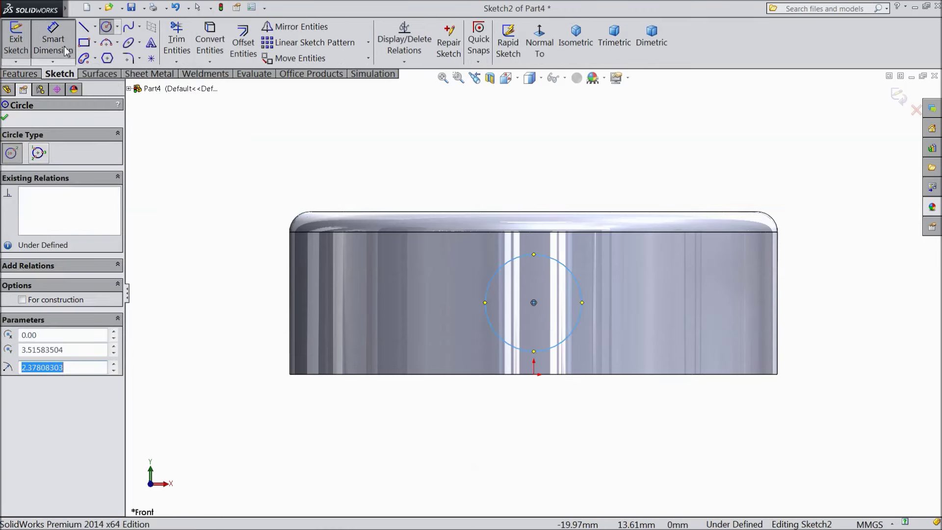
click(581, 309)
click(810, 311)
text(4)
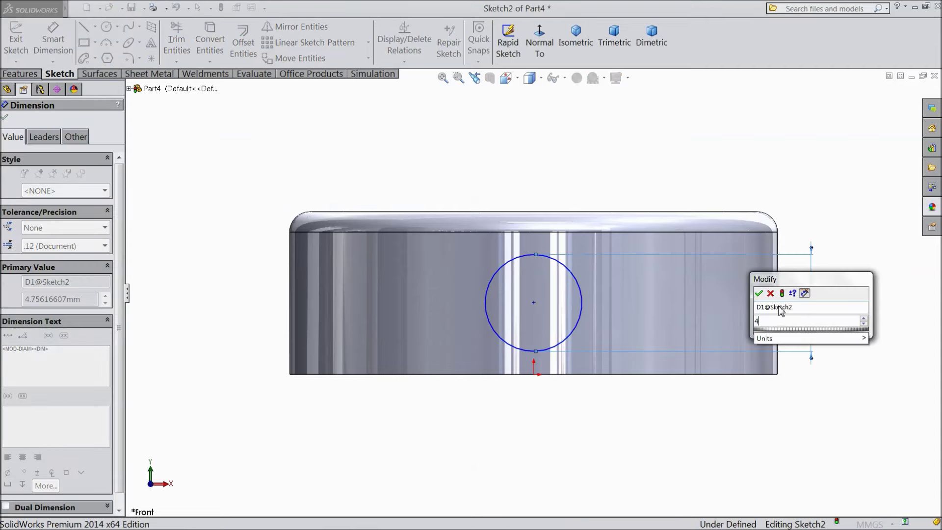
click(759, 296)
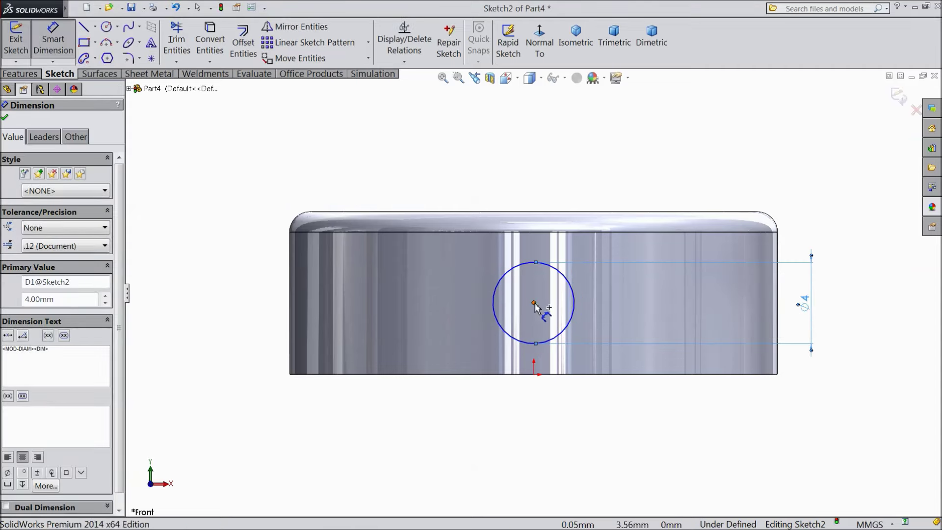
click(533, 303)
click(534, 375)
click(230, 338)
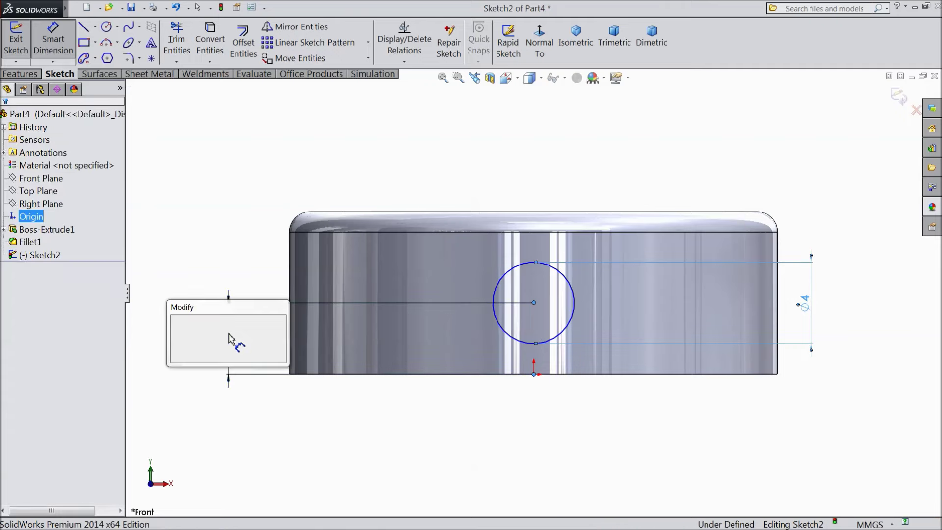
text(4)
key(Return)
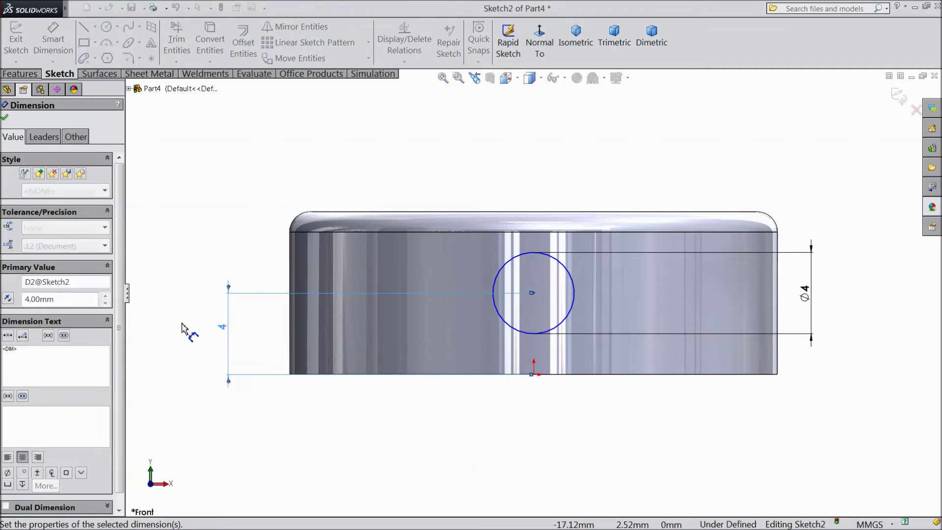
click(5, 118)
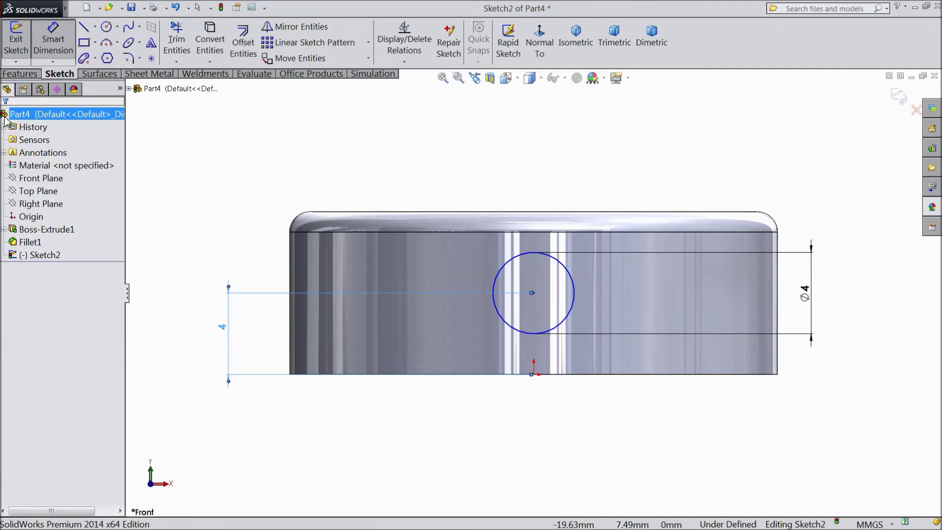
Add a Vertical relation between the circle centre and the origin.
click(534, 294)
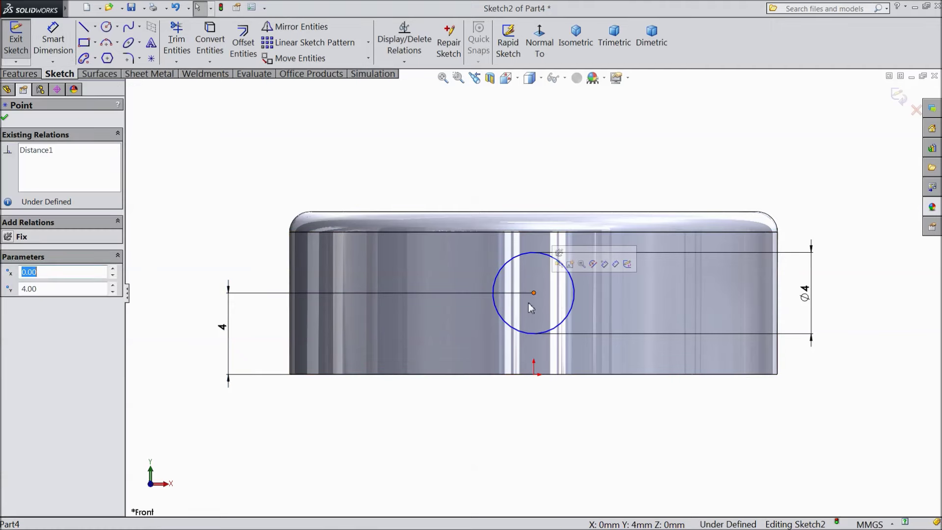
ctrl+click(533, 373)
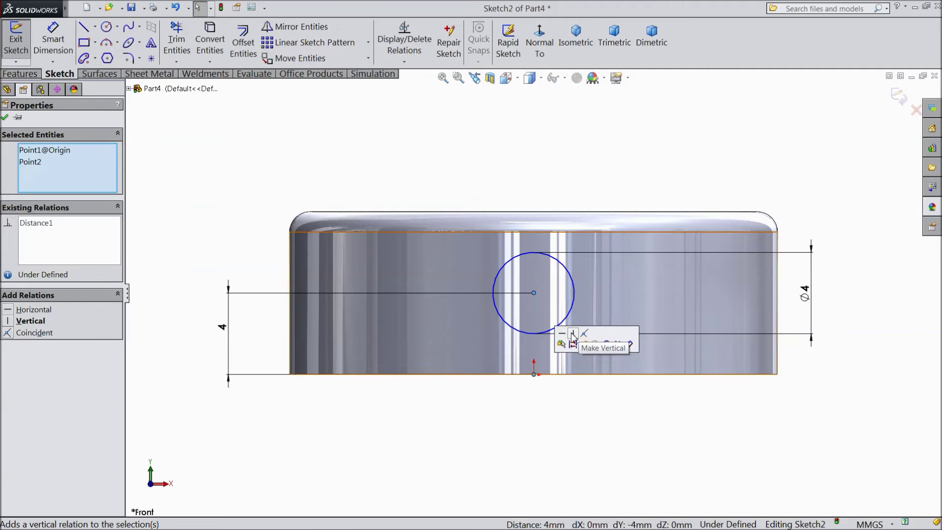
click(572, 334)
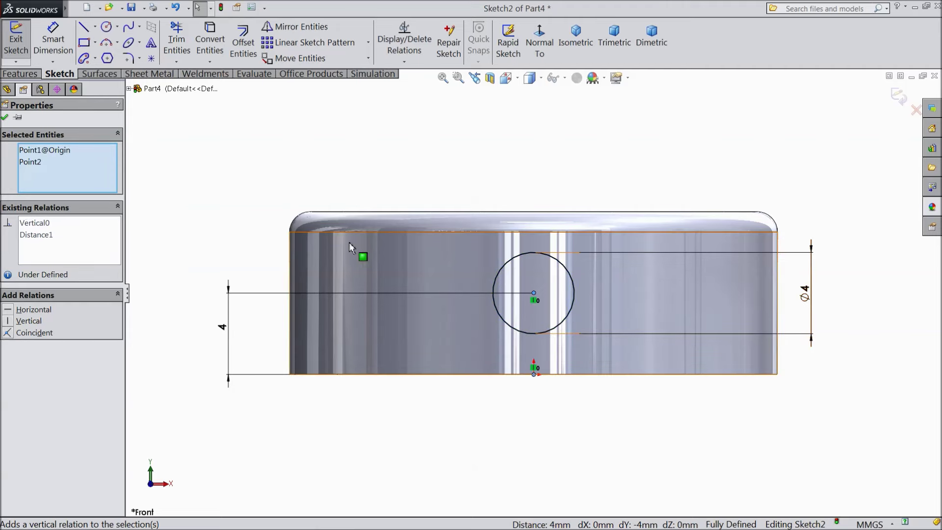
click(5, 117)
click(19, 73)
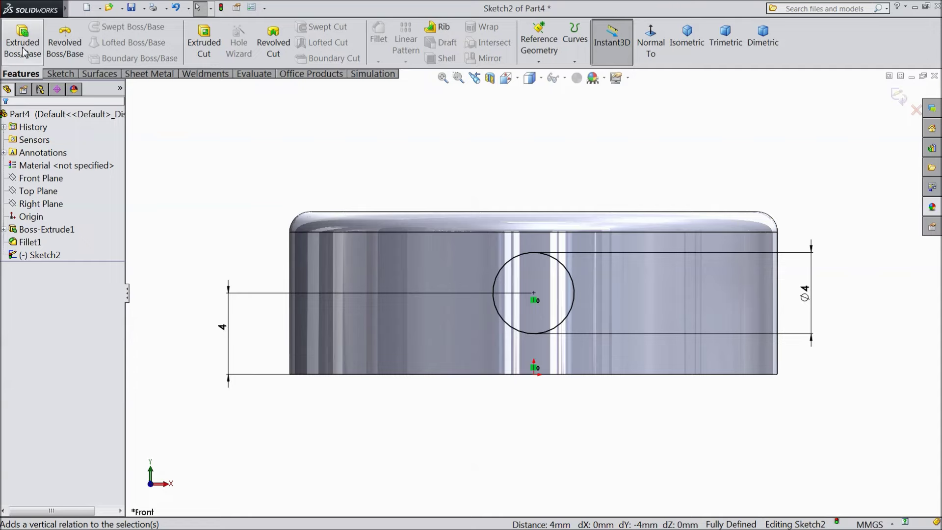
click(204, 42)
Cut the Ø4 mm hole across the ring with a Through All - Both extruded cut.
middle_drag(293, 191, 290, 246)
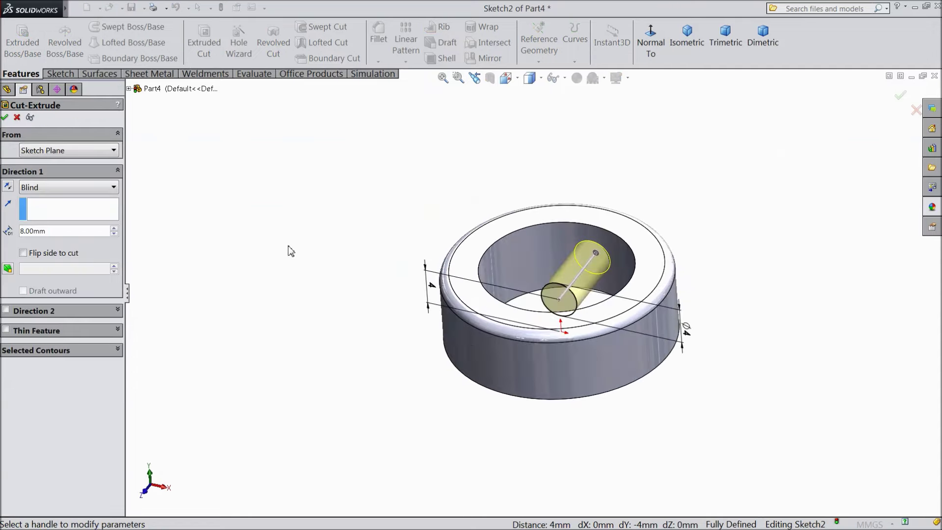
key(f)
click(55, 188)
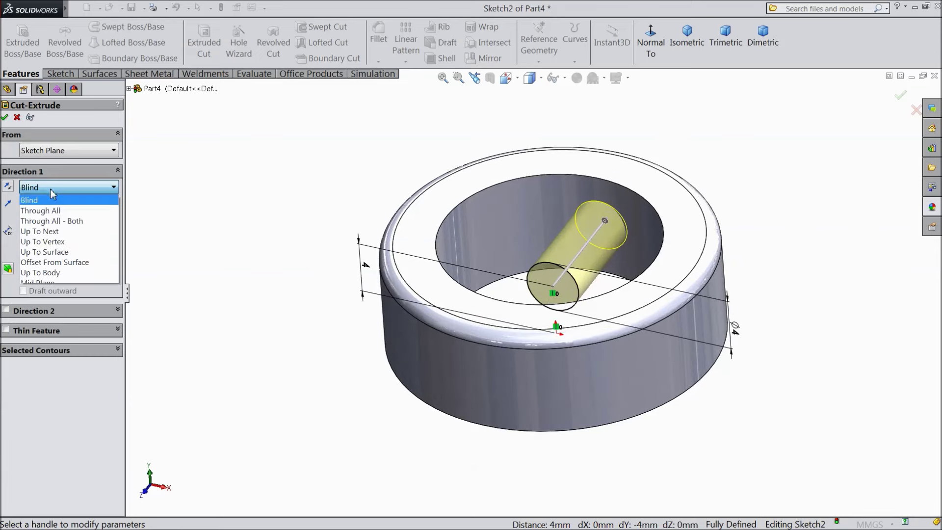
click(64, 226)
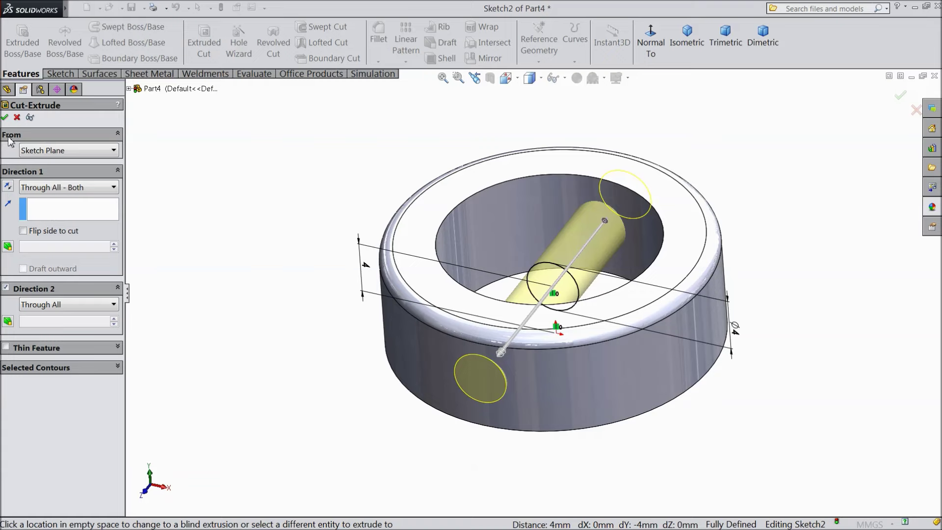
click(5, 118)
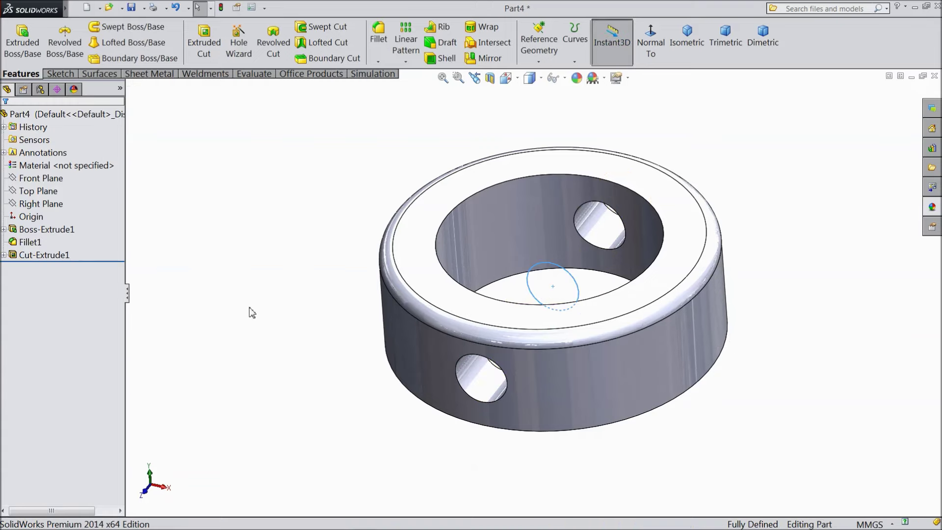
mouse_move(269, 325)
middle_down()
mouse_move(298, 247)
mouse_move(304, 313)
mouse_move(293, 312)
middle_up()
Give the whole Part4 ring an orange (232, 113, 8) appearance in isometric view, then start saving.
scroll(553, 319, up, 4)
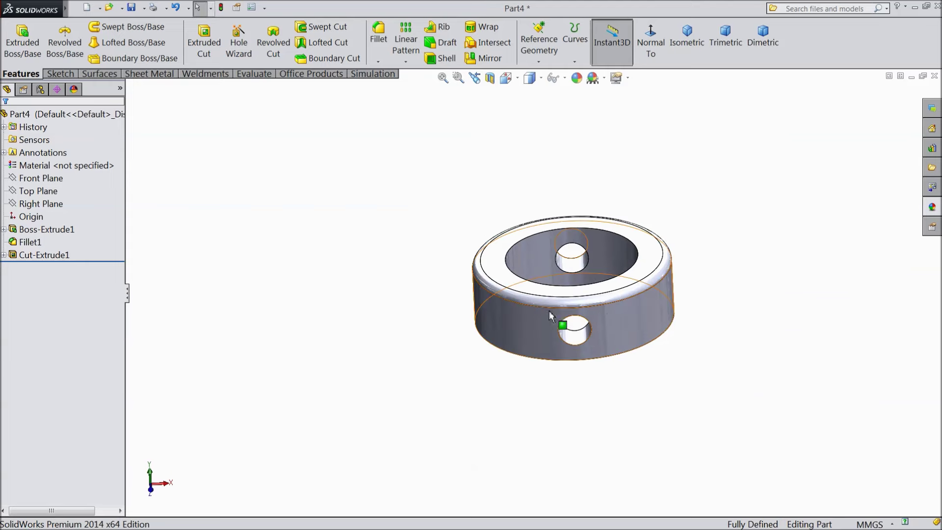
click(682, 48)
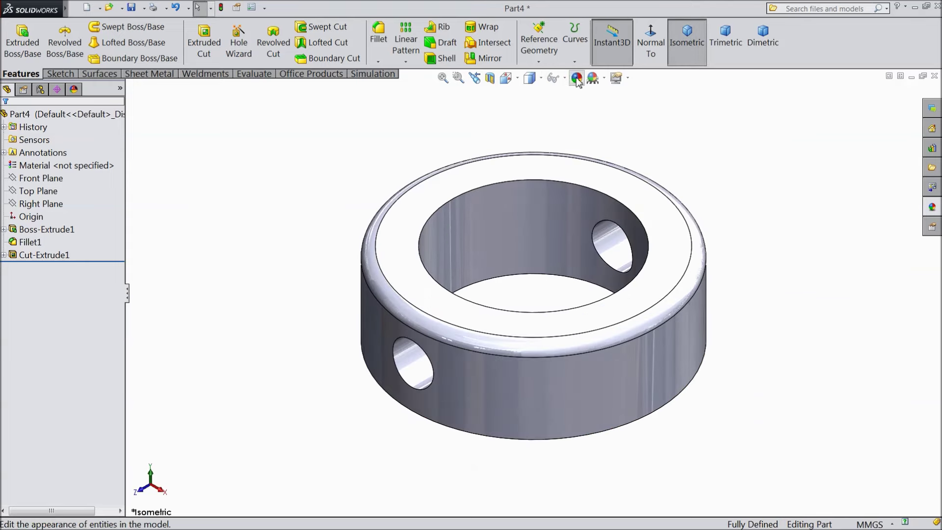
click(22, 114)
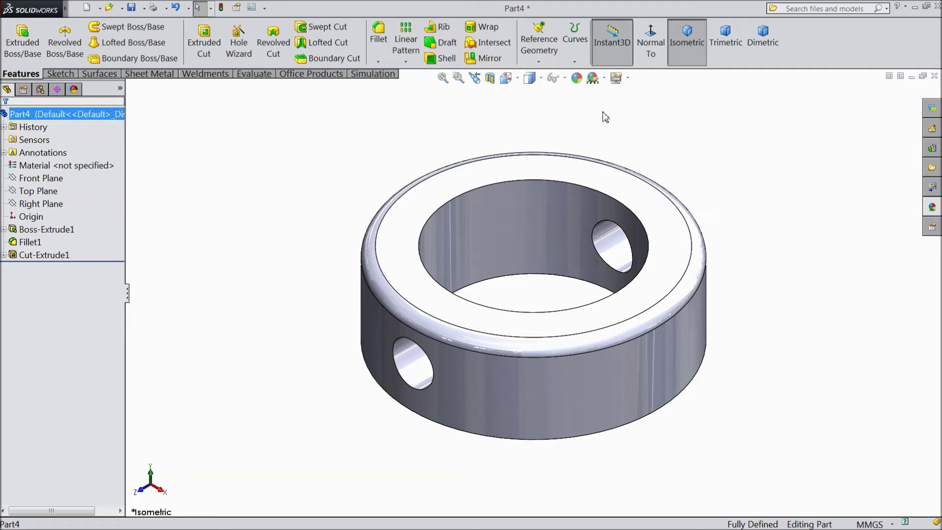
click(577, 78)
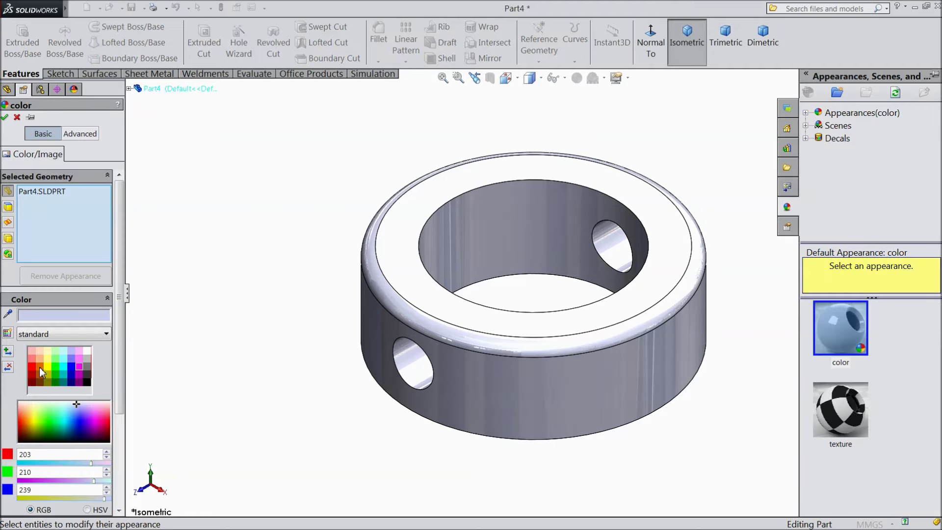
click(40, 367)
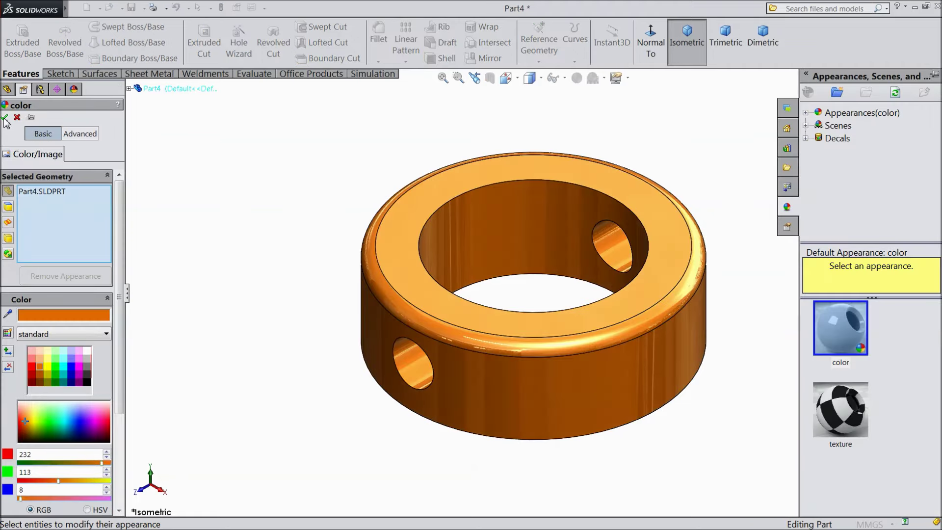
click(5, 118)
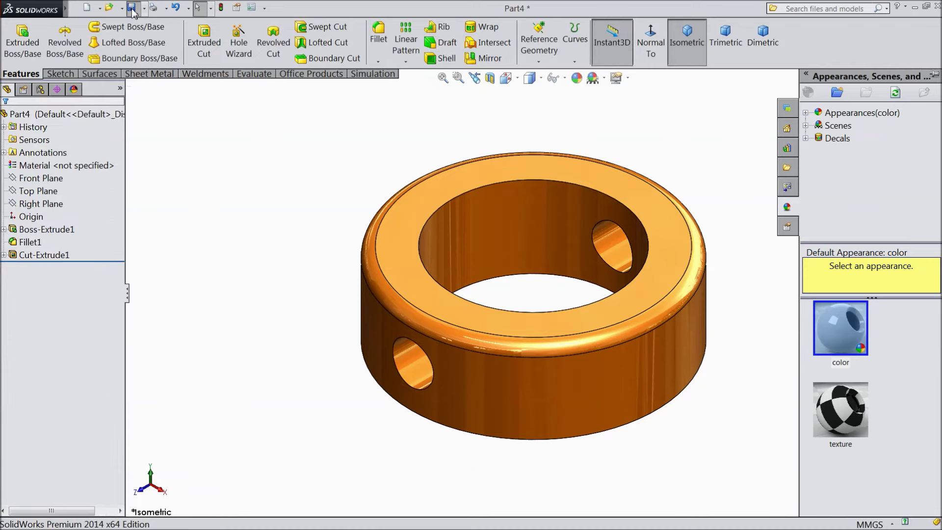
click(132, 8)
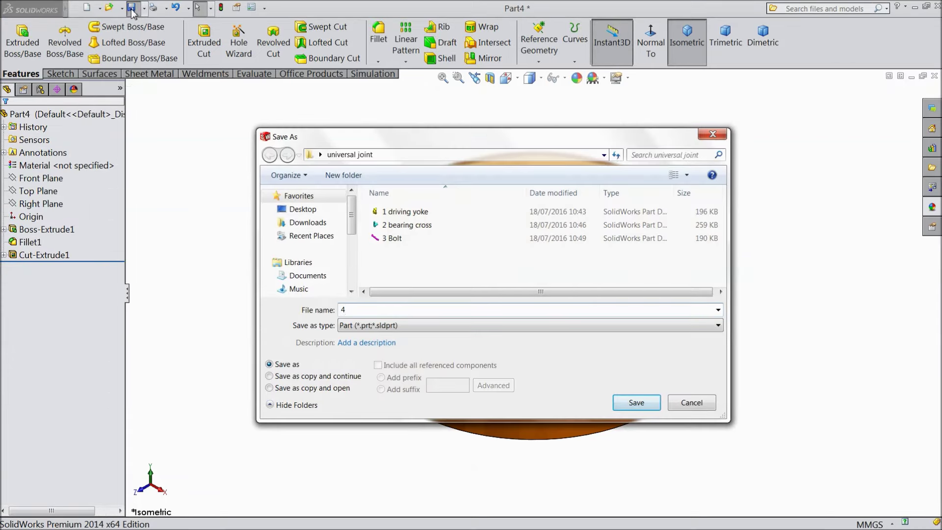
text(4 Bush)
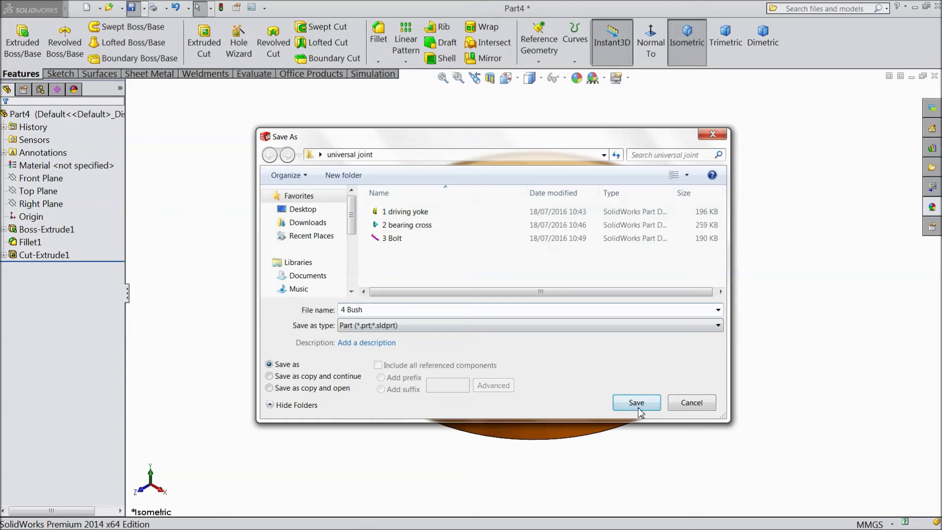
Save the orange ring as the part file '4 Bush'.
click(636, 404)
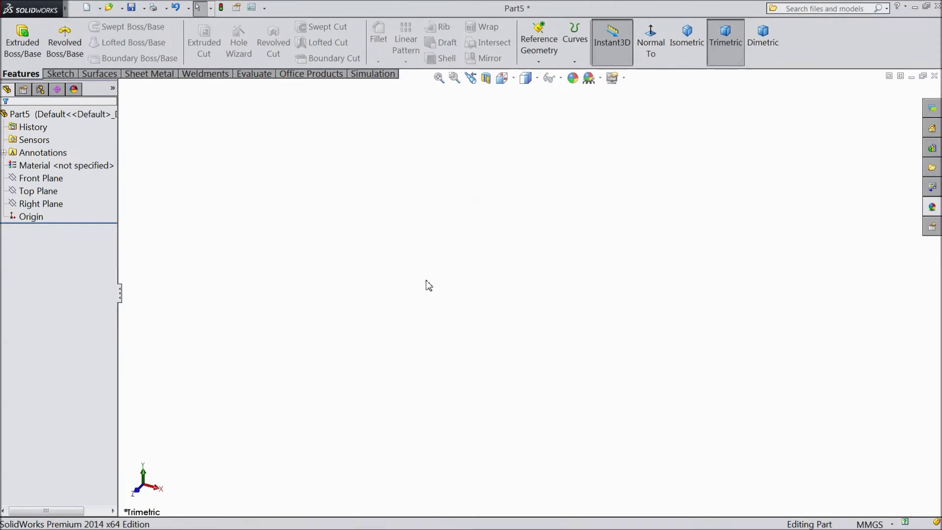
Sketch a circle centred on the origin on the Top Plane.
click(49, 190)
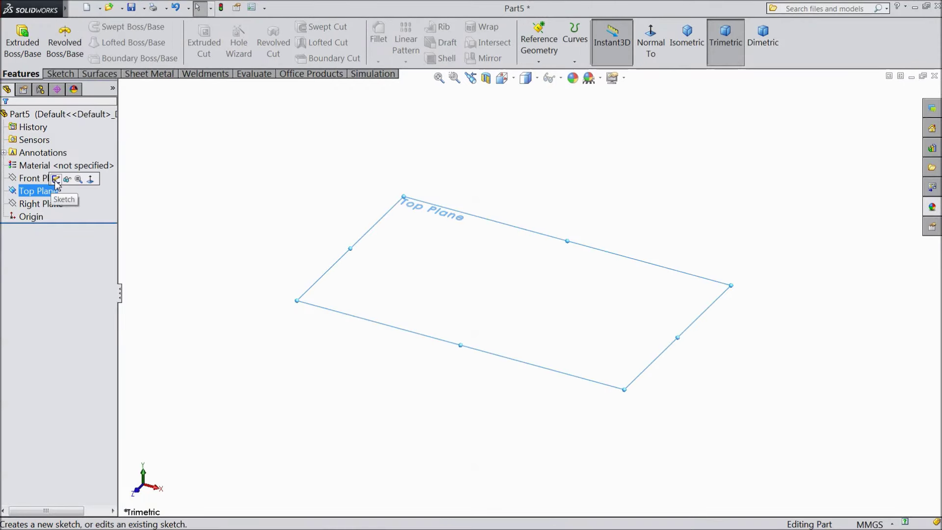
click(66, 181)
click(57, 75)
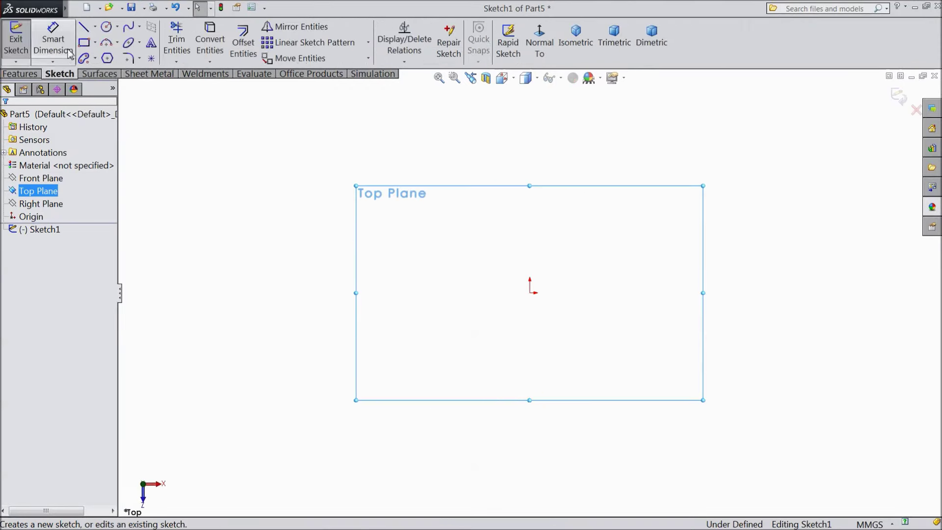
click(107, 27)
click(530, 293)
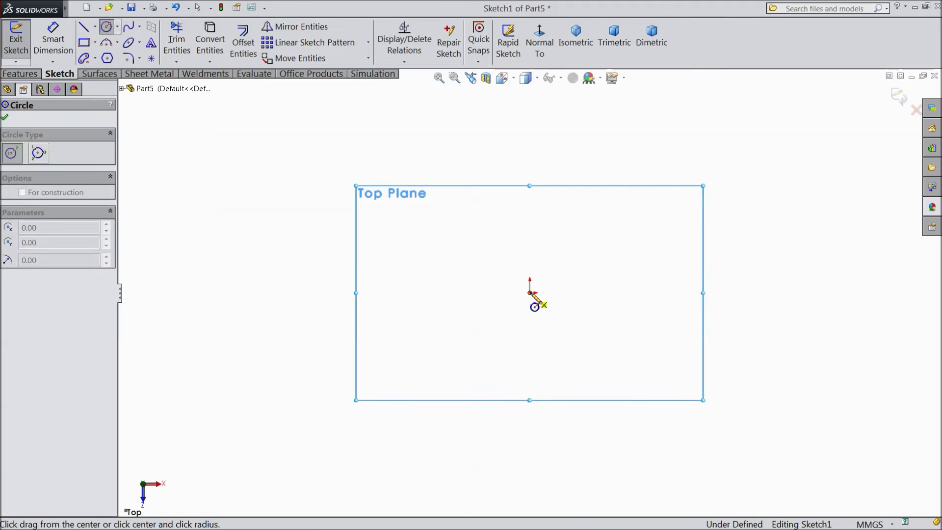
click(478, 274)
Dimension the circle to 4 mm diameter and begin an Extruded Boss/Base.
click(62, 53)
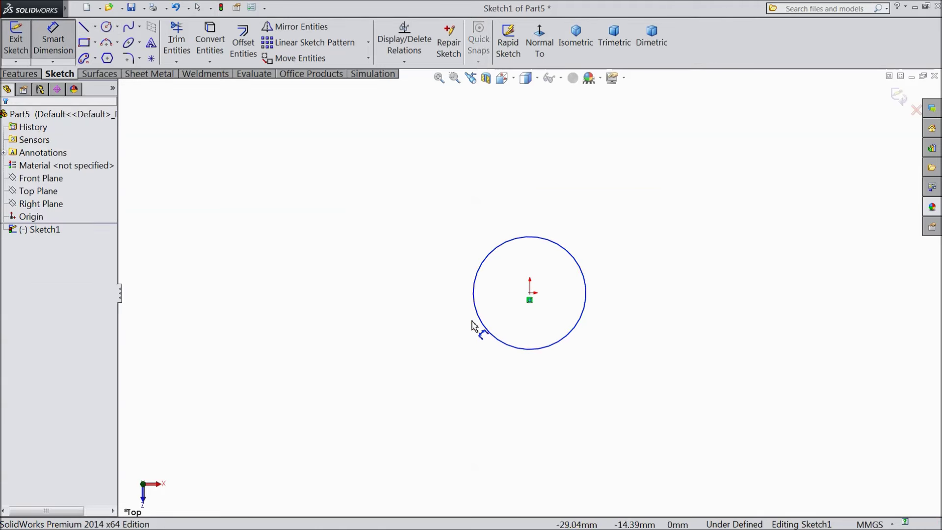
click(475, 305)
click(410, 306)
text(4)
click(356, 290)
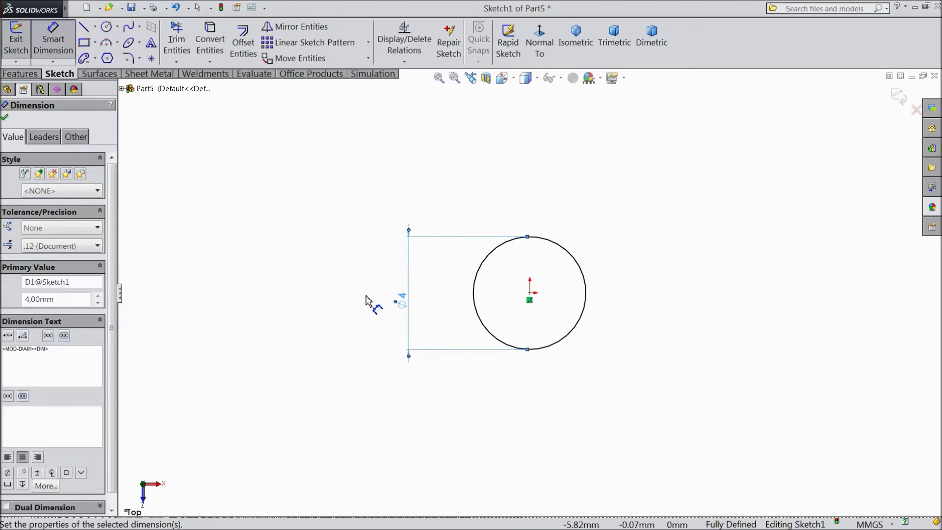
click(20, 74)
click(22, 42)
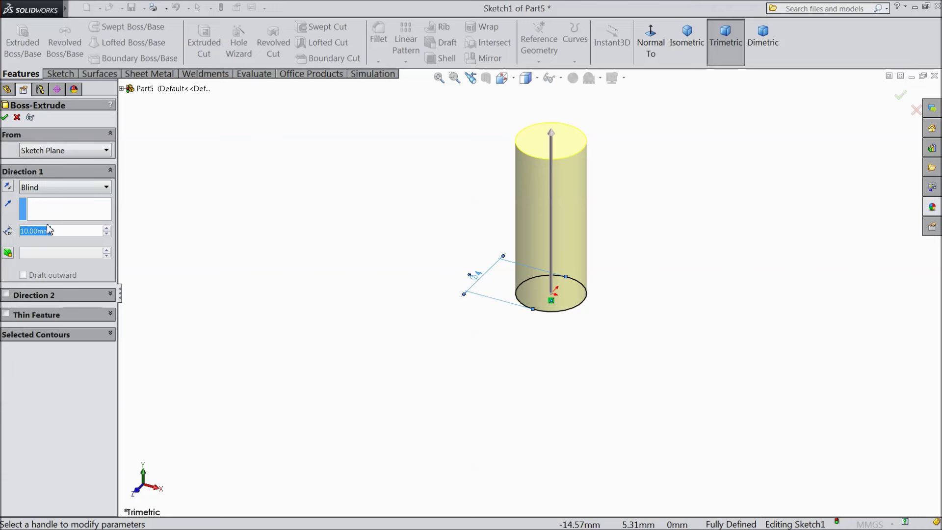
Extrude the Ø4 mm circle 30 mm with a Mid Plane end condition.
text(30)
key(Return)
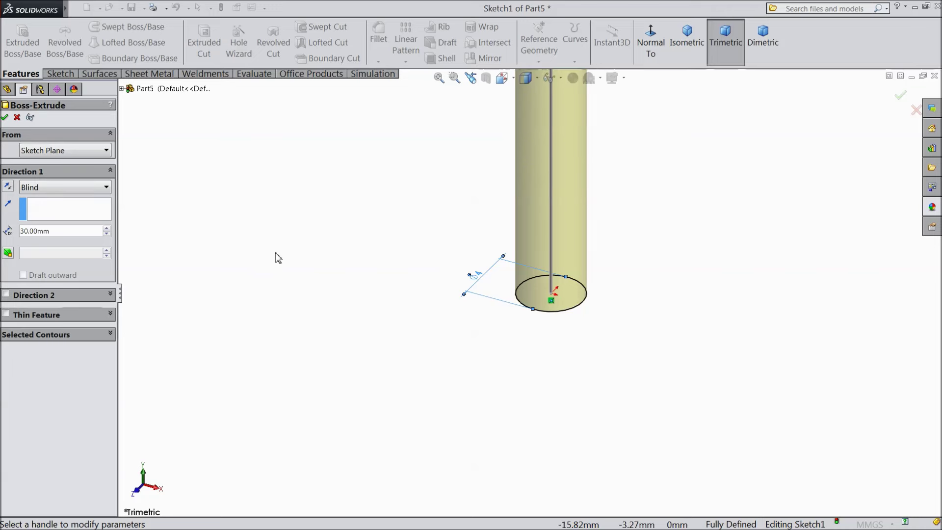
click(84, 189)
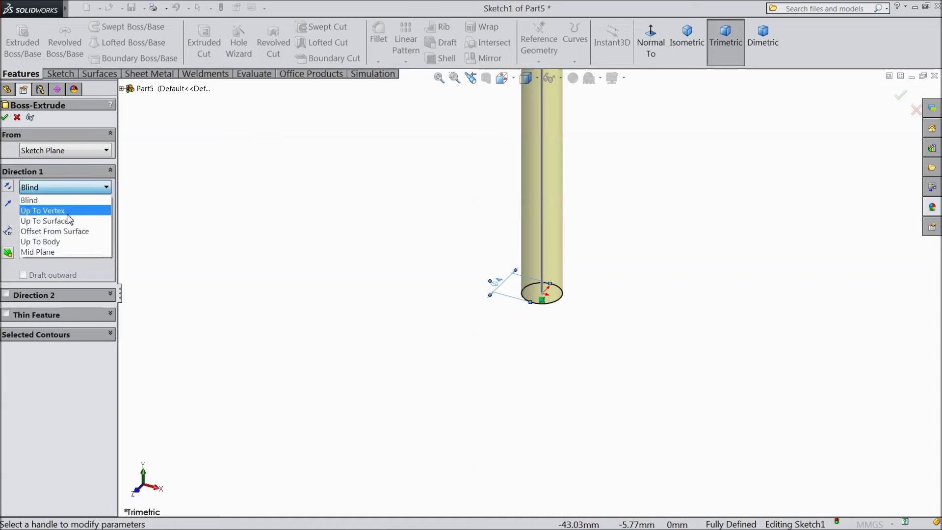
click(59, 251)
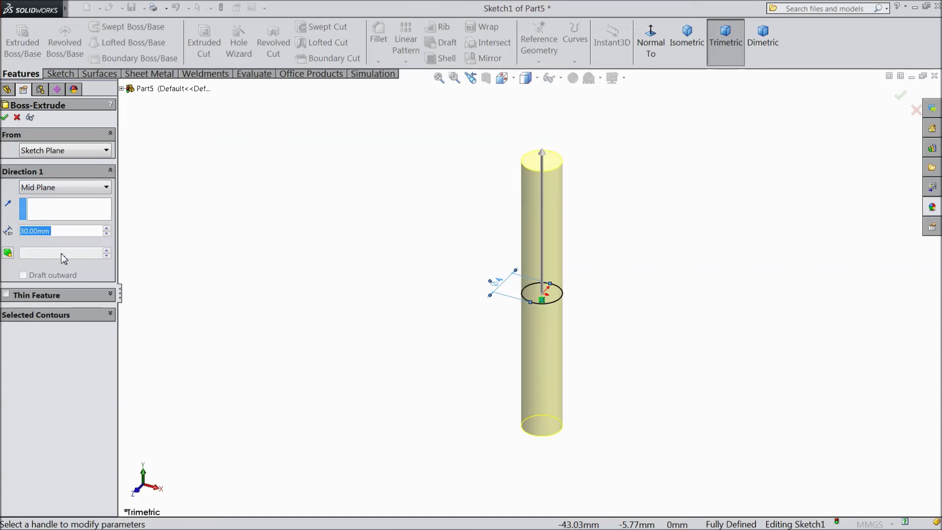
click(4, 118)
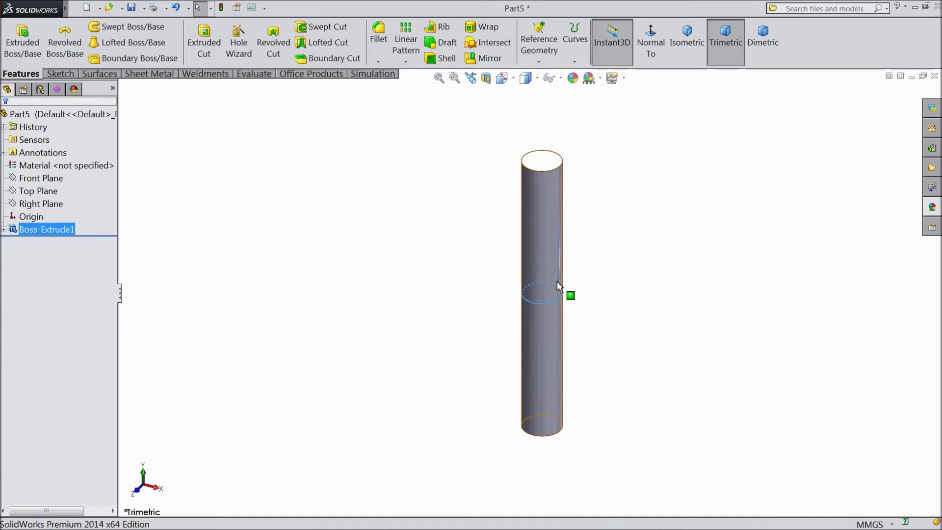
Chamfer the pin's top face and bottom edge at 0.5 mm, then open Edit Appearance.
click(378, 62)
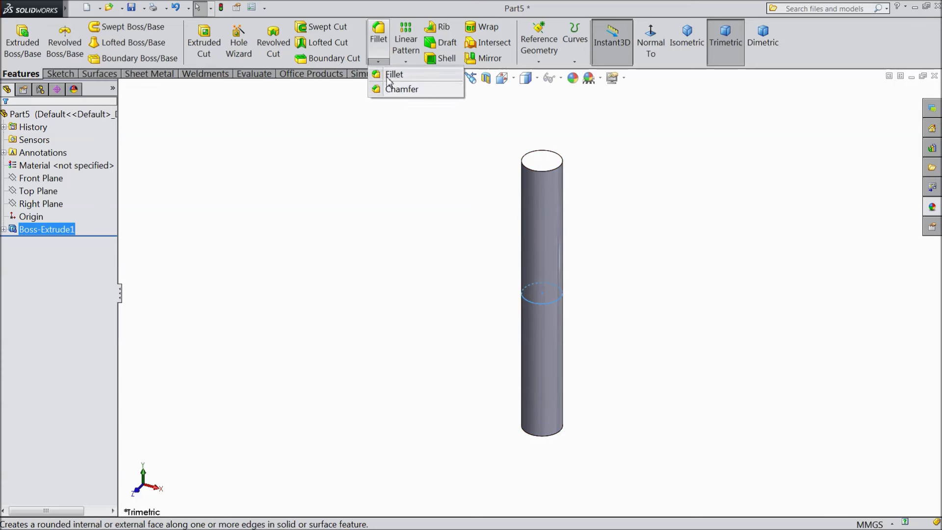
click(392, 89)
text(0.5)
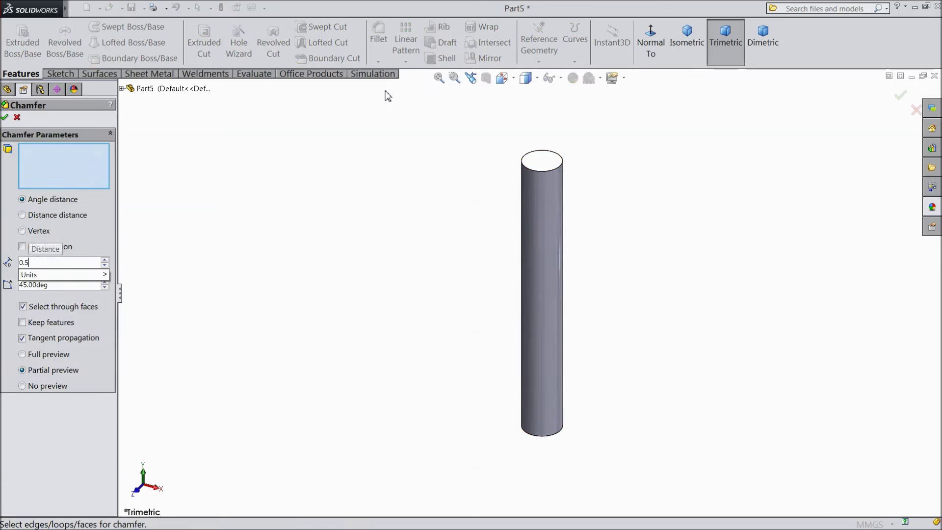
click(551, 165)
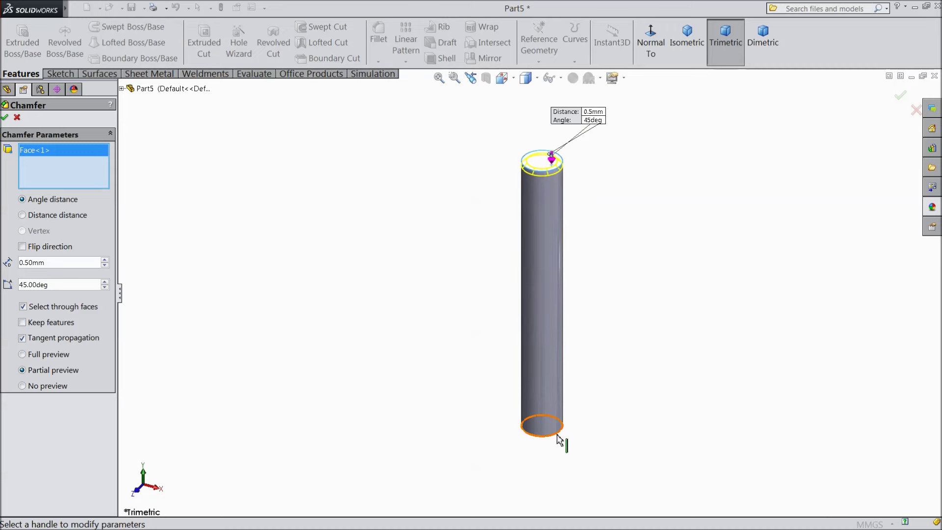
click(560, 436)
click(4, 117)
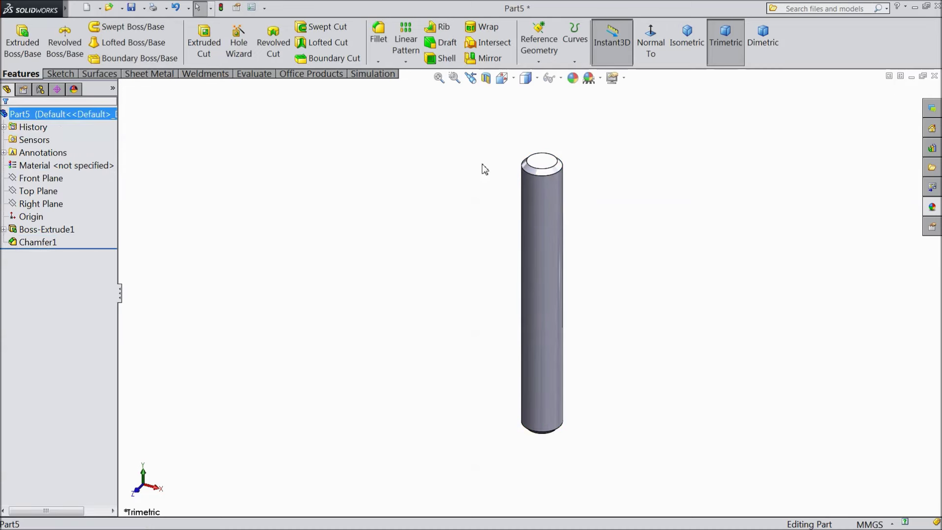
click(572, 77)
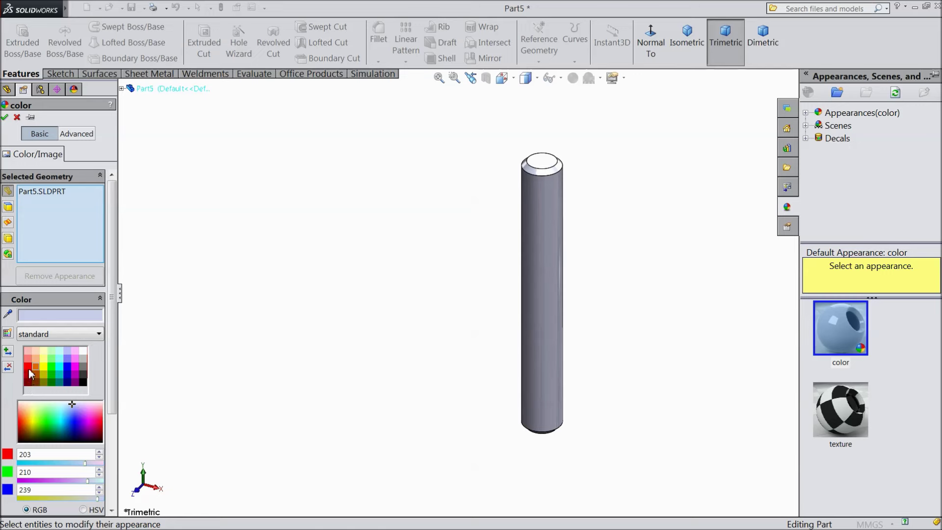
Colour the pin part red and save it as '5 Pin' in the universal joint folder.
click(29, 369)
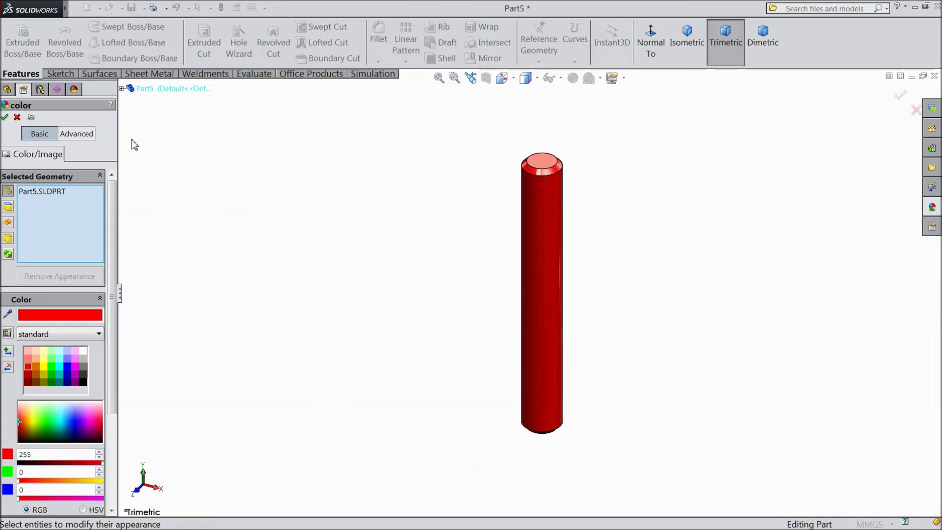
click(5, 118)
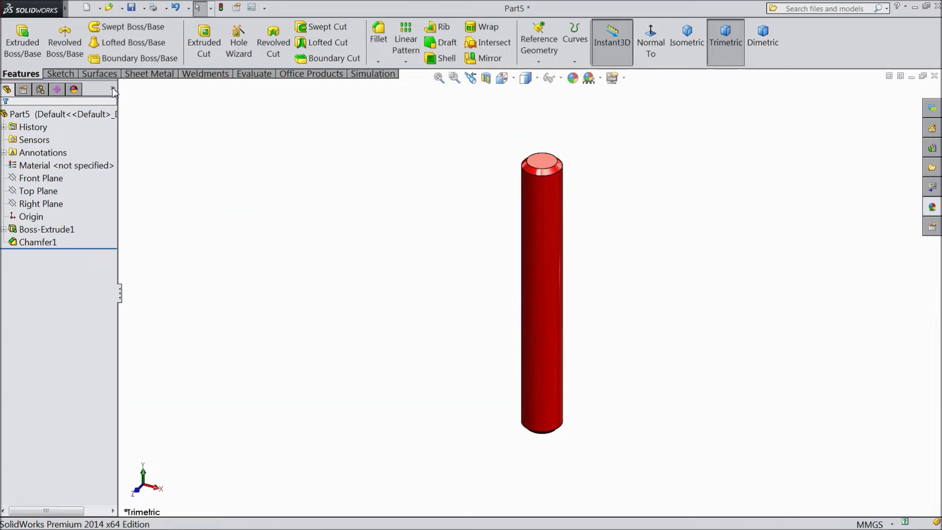
click(132, 8)
text(5 Pin)
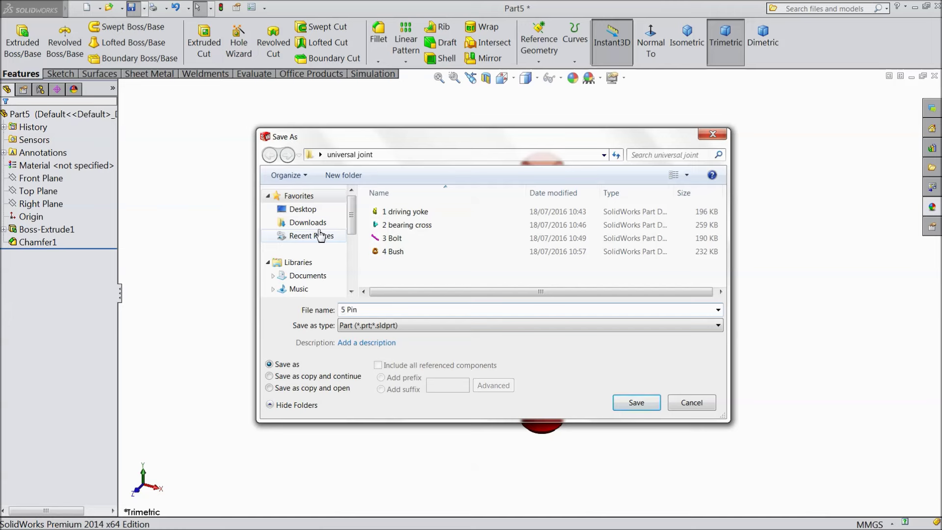
click(642, 410)
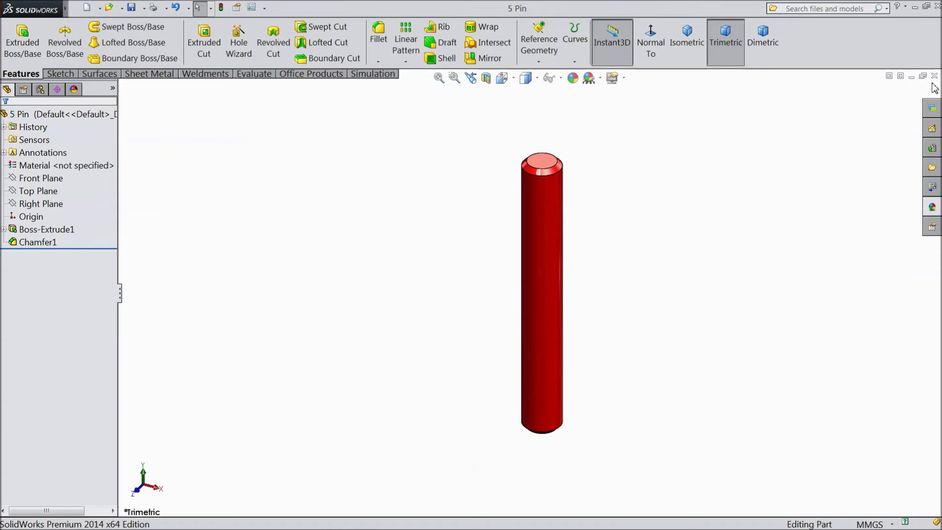
click(122, 8)
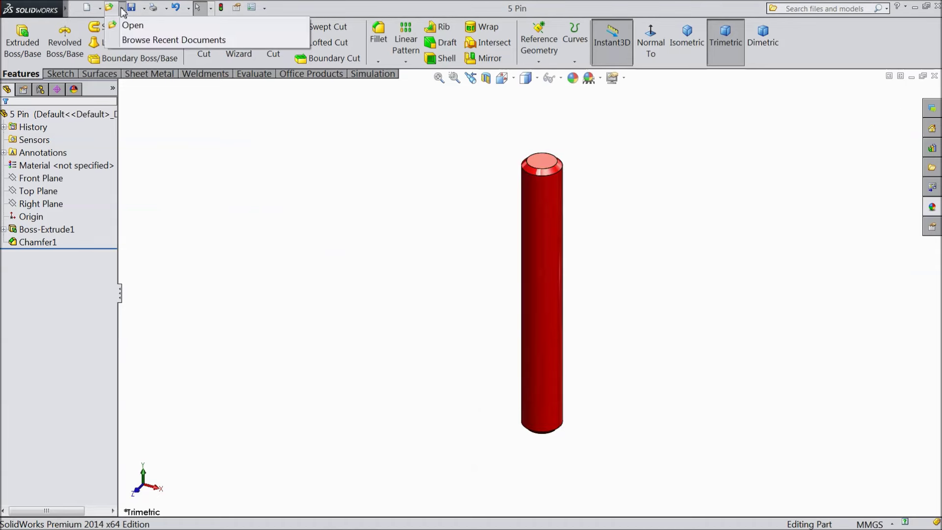
Open the '1 driving yoke' part from the universal joint folder using the Part file filter.
click(132, 26)
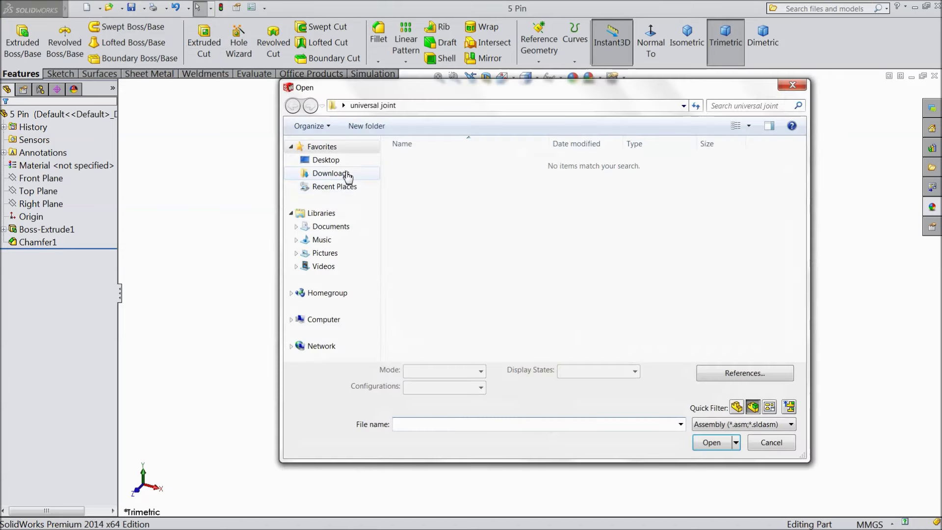
click(343, 161)
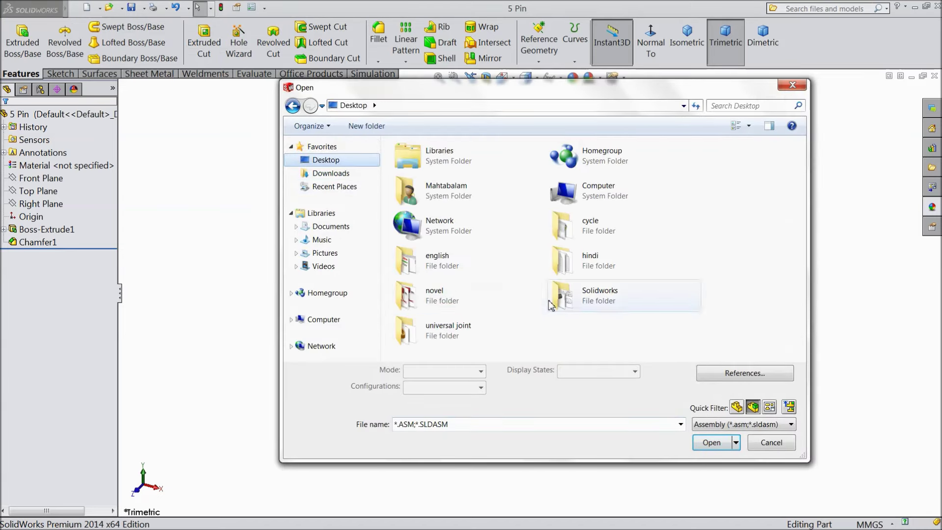
double_click(489, 334)
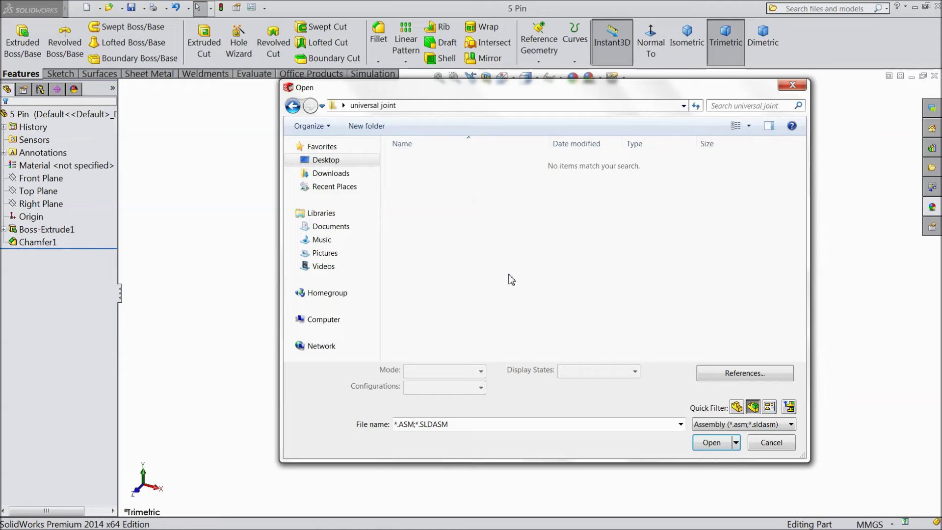
click(706, 426)
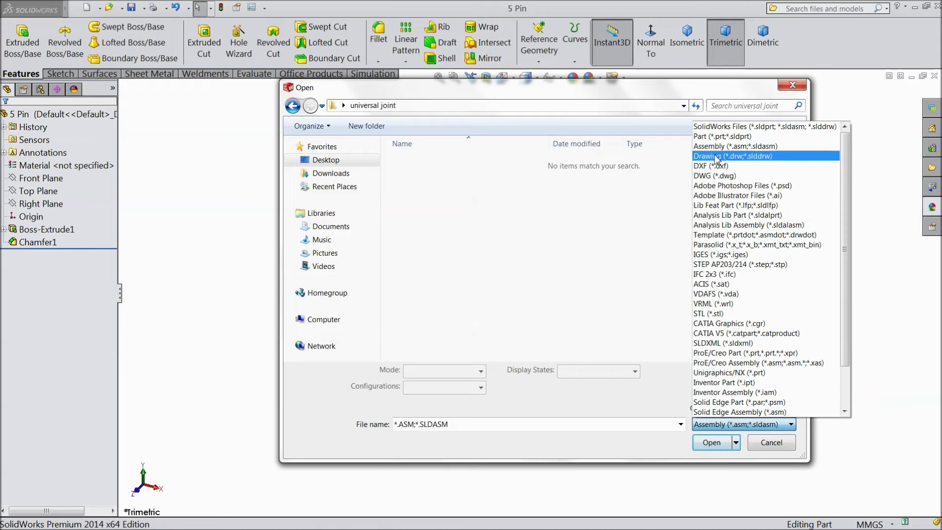
click(711, 137)
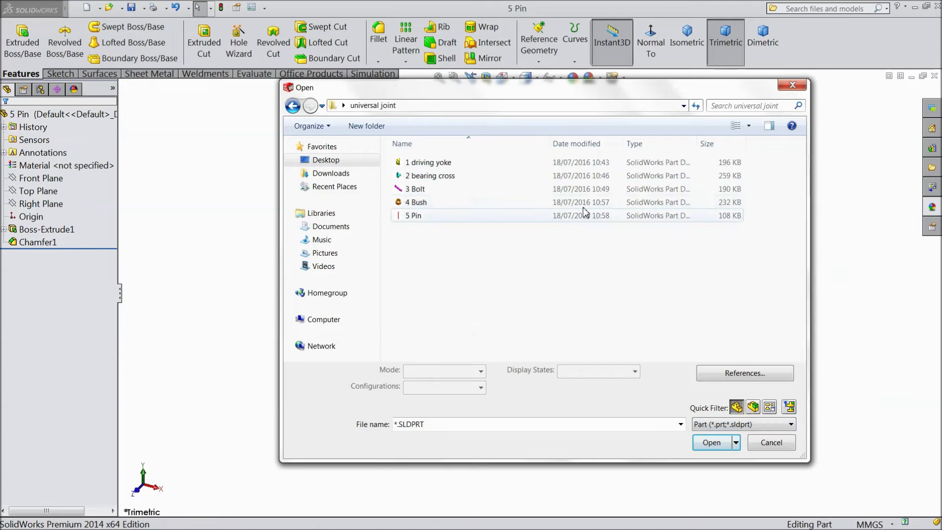
click(439, 166)
click(712, 442)
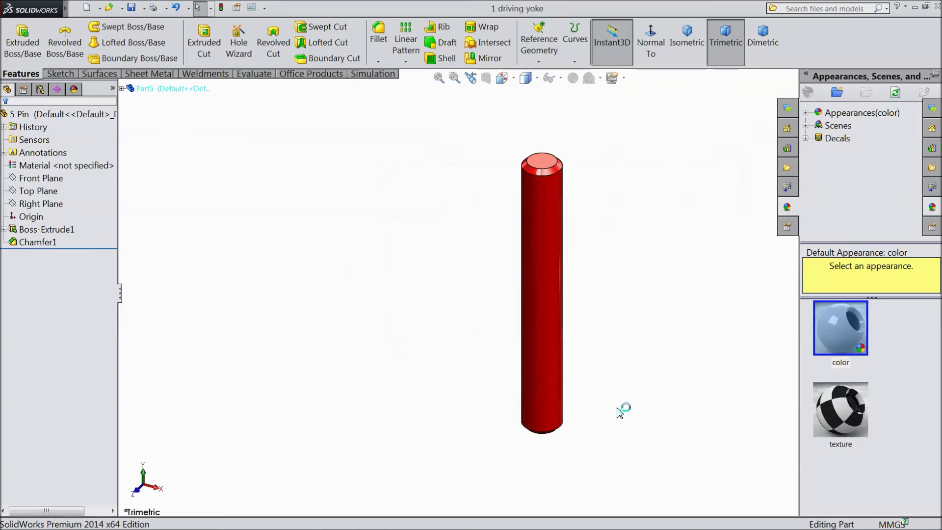
key(f)
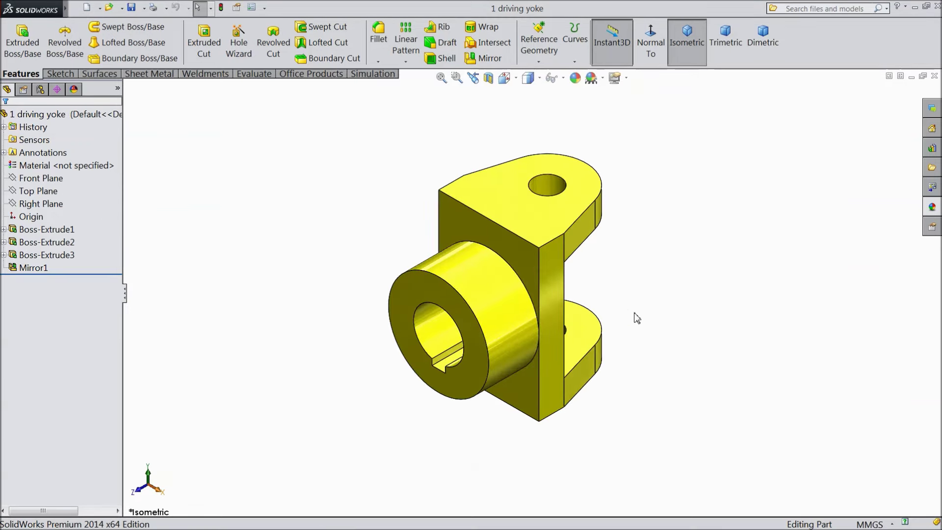
Change the whole yoke part's appearance to green.
click(22, 114)
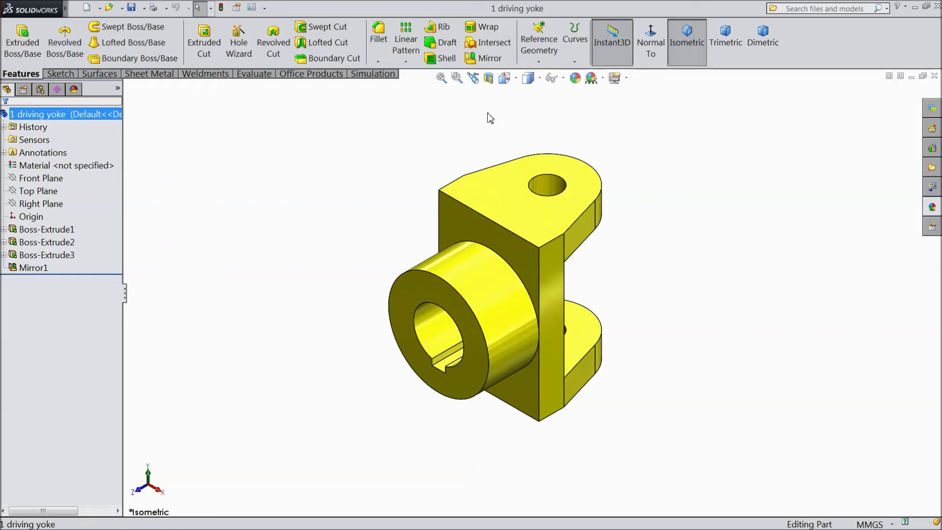
click(574, 82)
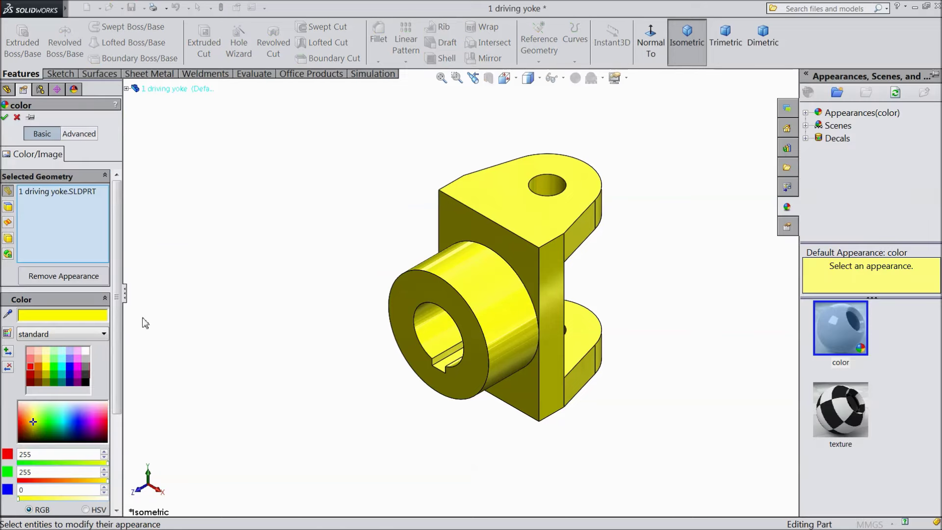
click(54, 368)
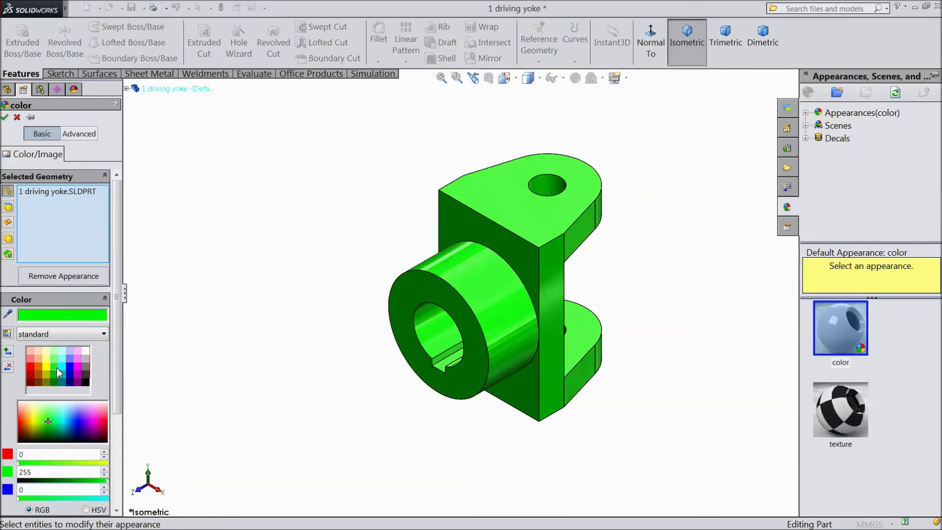
click(5, 117)
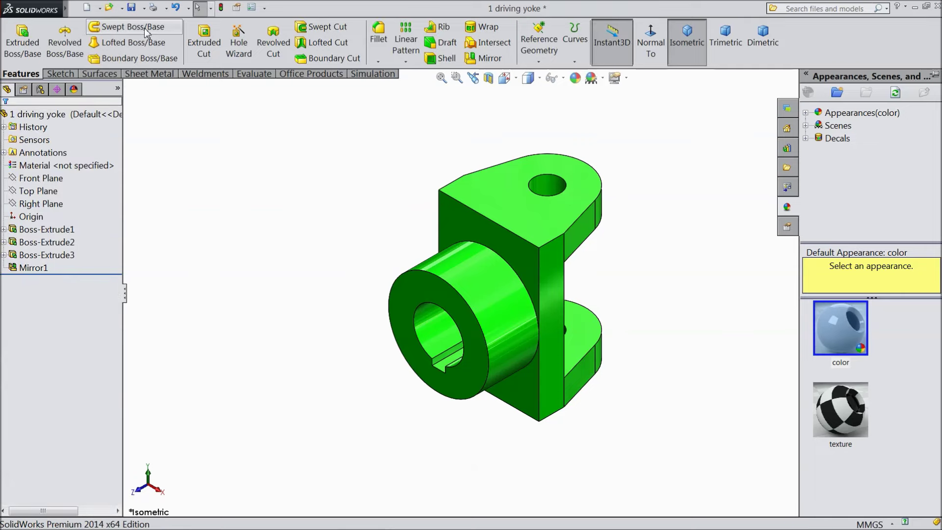
Save the green yoke as a new part named '6 driven yoke'.
click(144, 7)
click(156, 39)
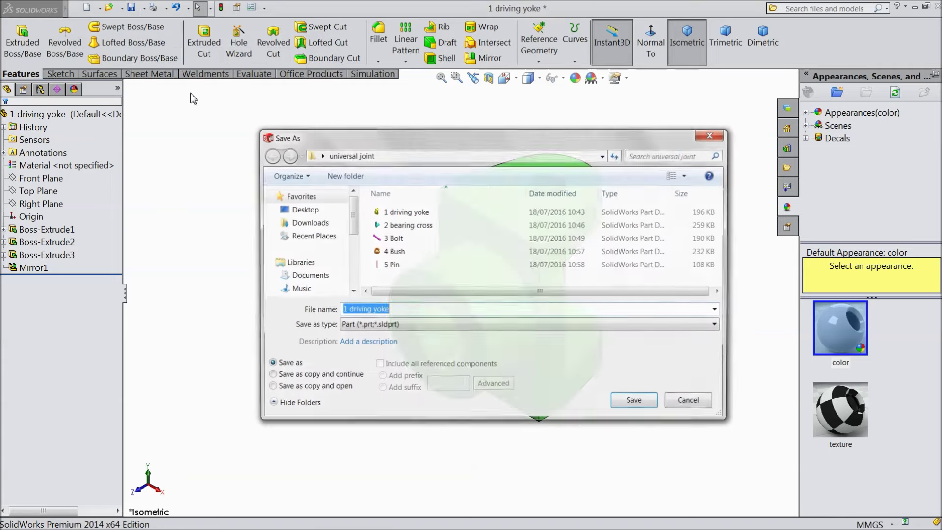
click(348, 310)
key(BackSpace)
key(BackSpace)
text(6)
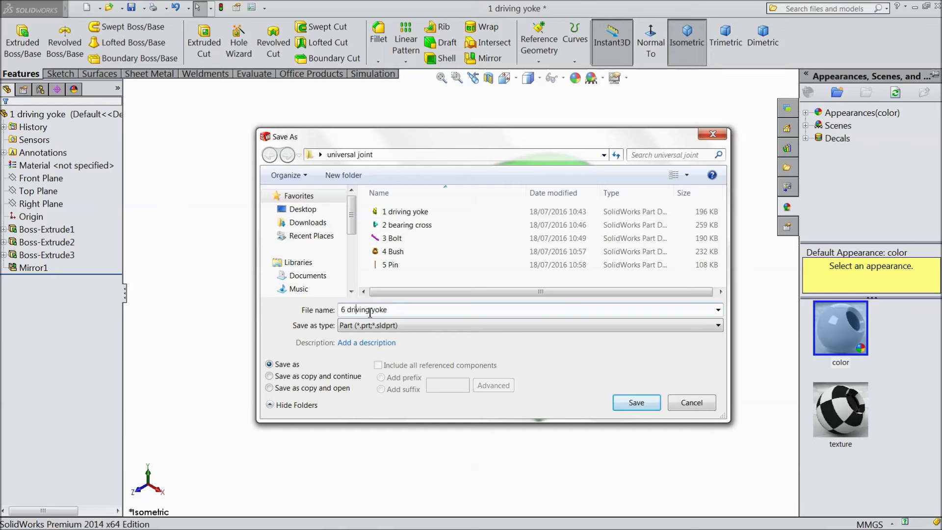
text(d)
click(636, 403)
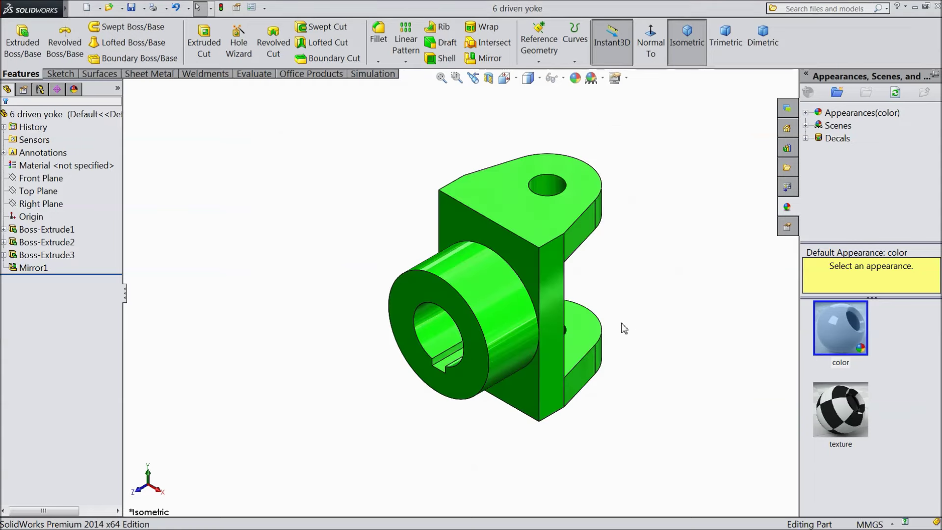
scroll(623, 329, down, 2)
scroll(630, 314, down, 2)
mouse_move(638, 304)
middle_down()
mouse_move(531, 290)
mouse_move(649, 273)
mouse_move(633, 279)
middle_up()
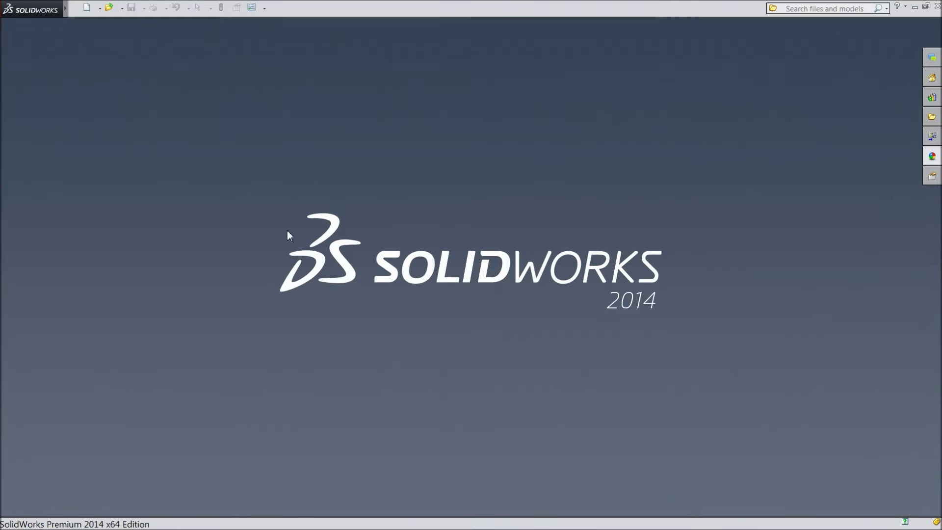
Create a new assembly and load all six universal joint parts for insertion.
click(88, 9)
click(220, 275)
click(404, 424)
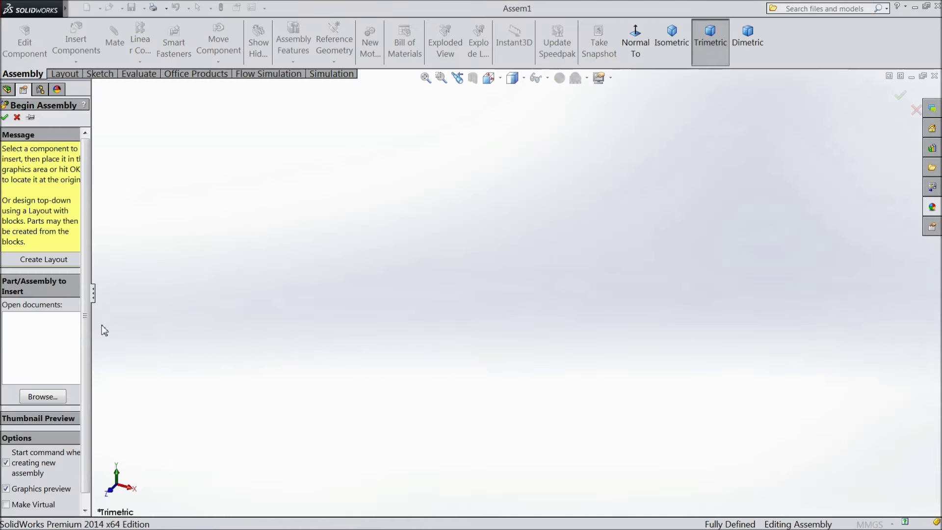
drag(97, 324, 126, 330)
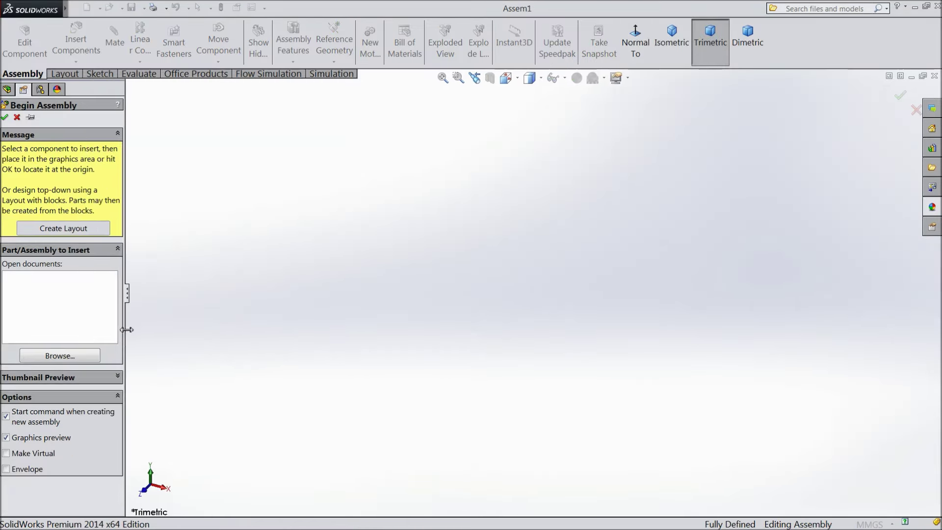
click(86, 356)
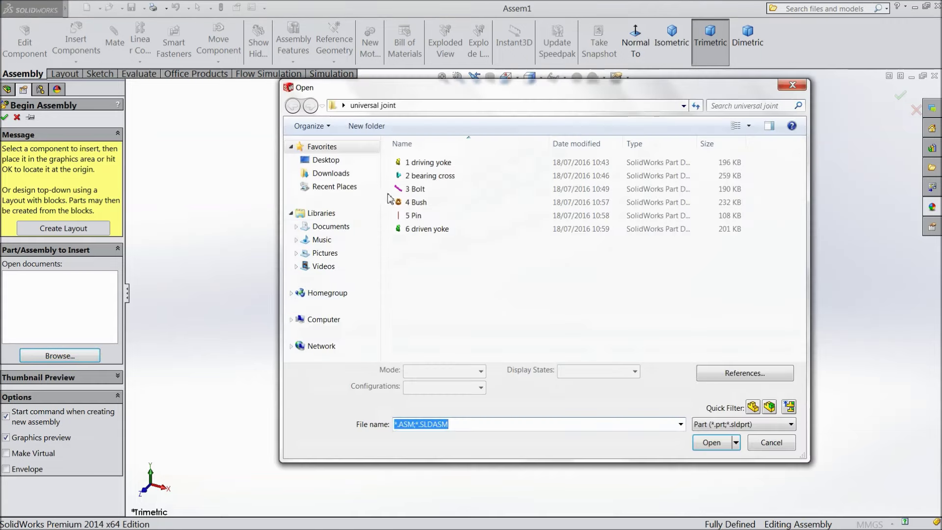
click(429, 164)
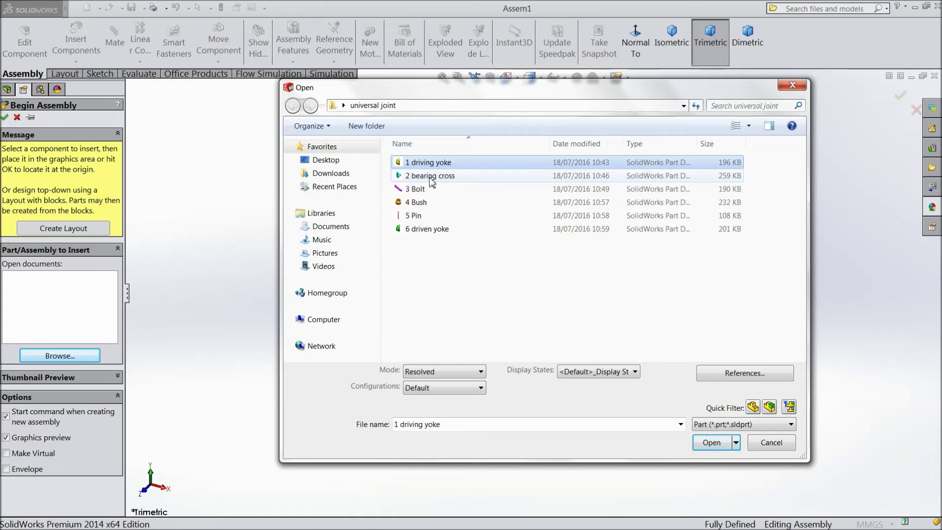
mouse_move(431, 176)
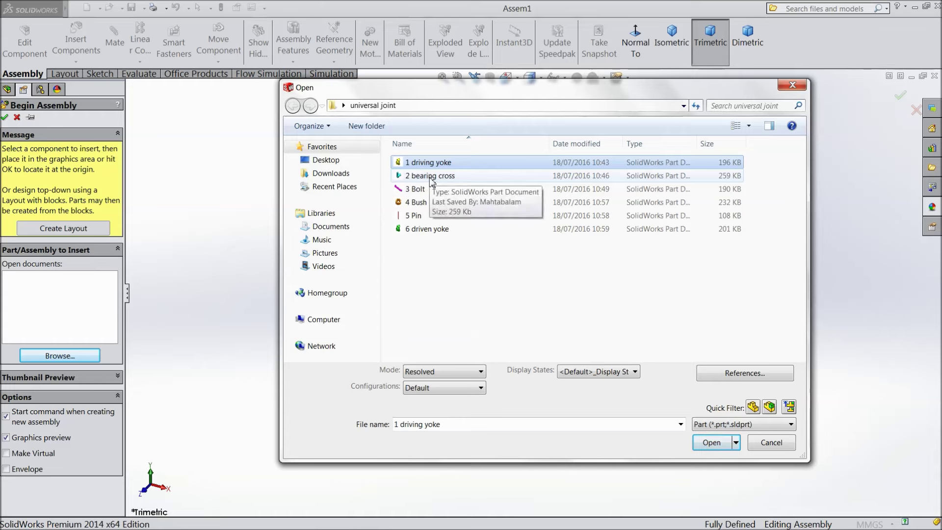
ctrl+click(431, 179)
ctrl+click(425, 192)
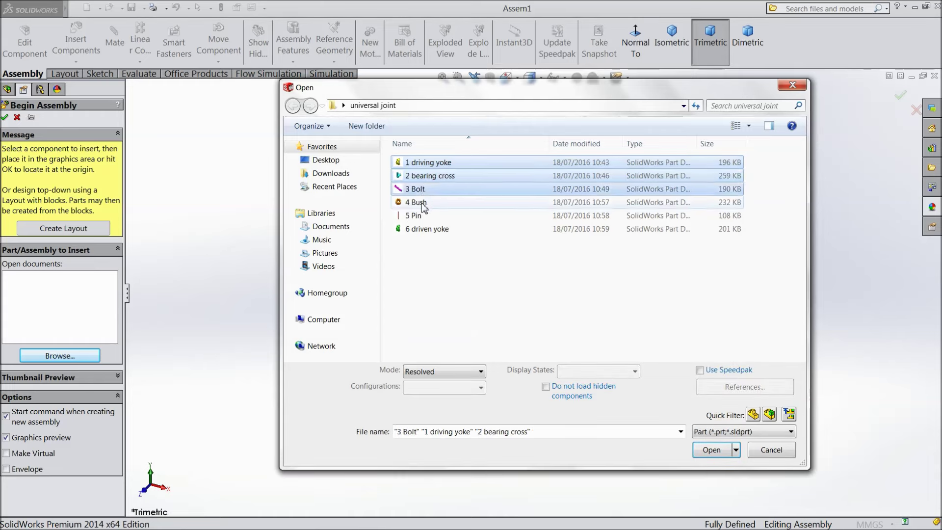
ctrl+click(417, 216)
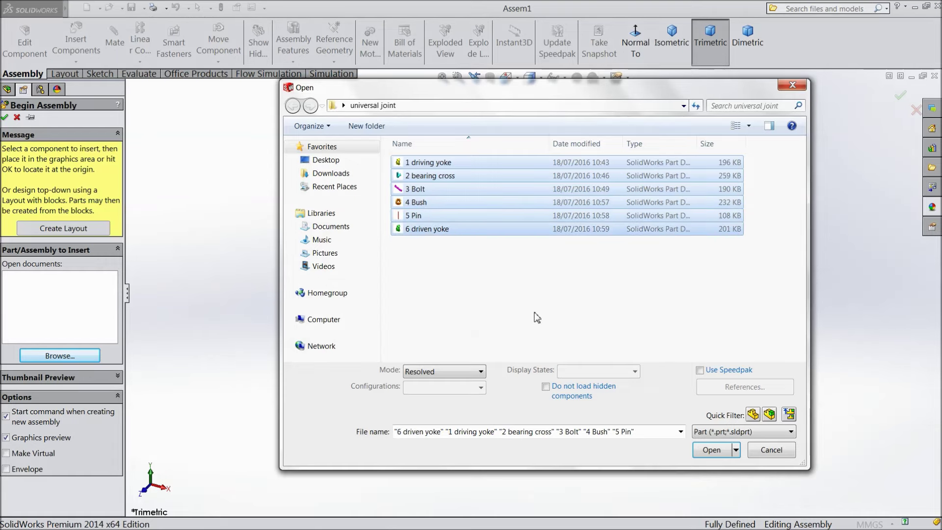
click(712, 450)
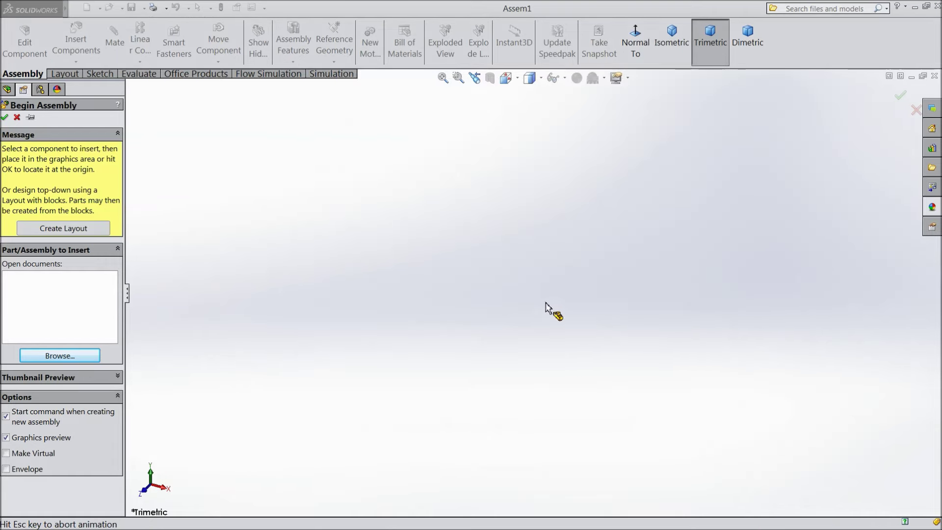
Place the driving yoke, bearing cross, bolt, bush, pin and driven yoke in the assembly.
click(549, 288)
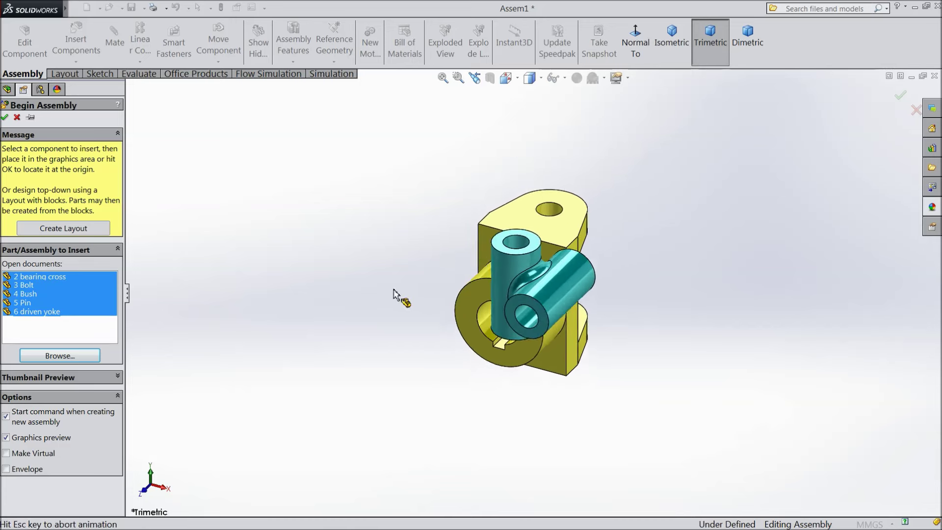
click(412, 310)
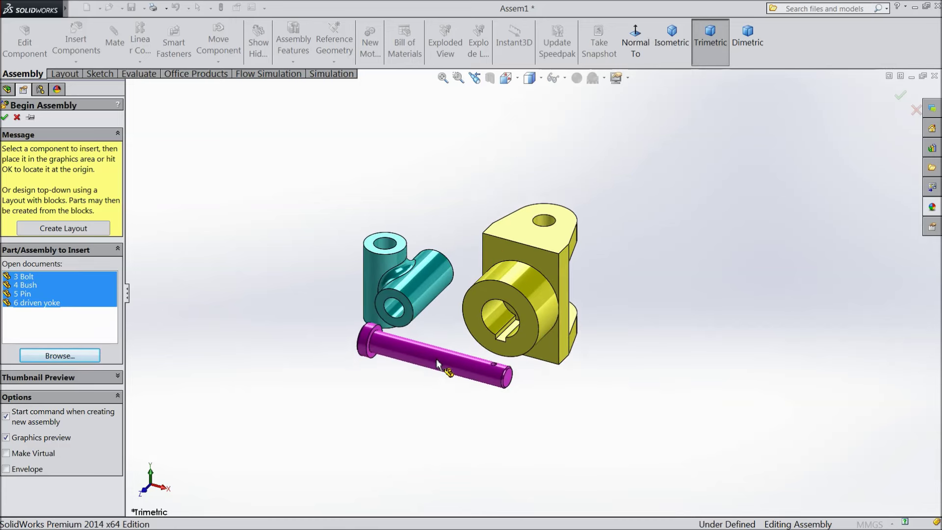
click(456, 395)
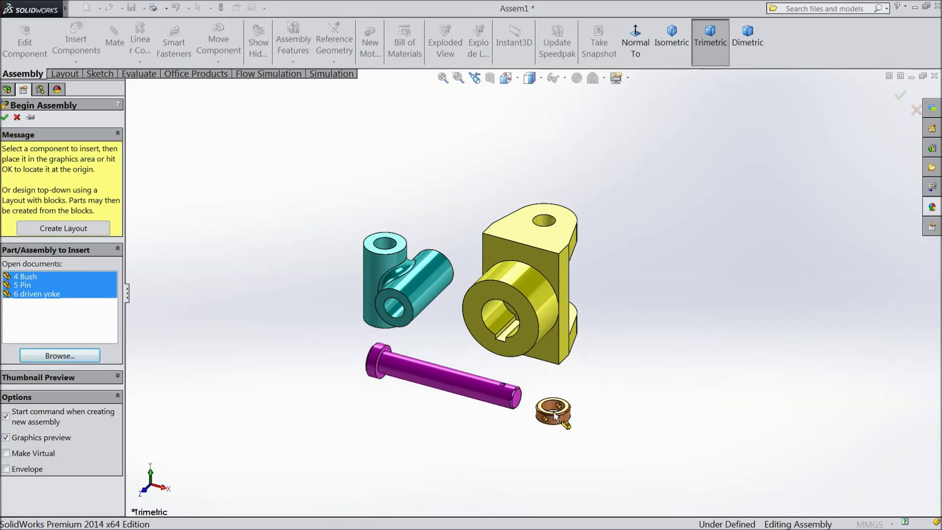
click(511, 435)
click(500, 433)
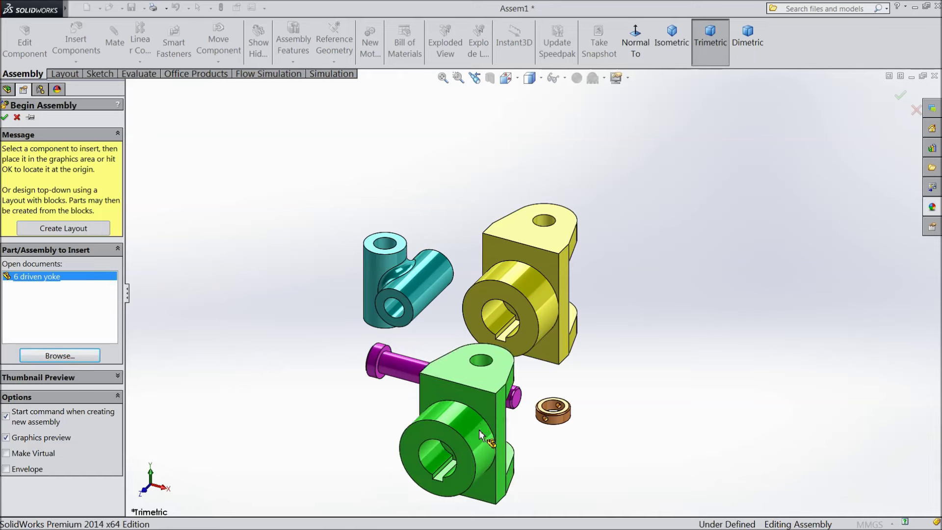
click(681, 291)
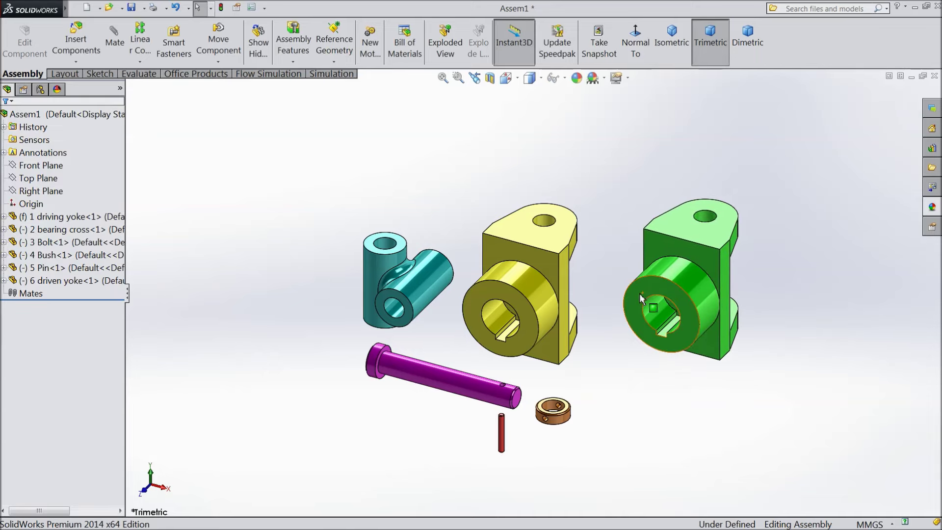
Apply the plain white scene and move the bearing cross between the two yokes.
click(604, 77)
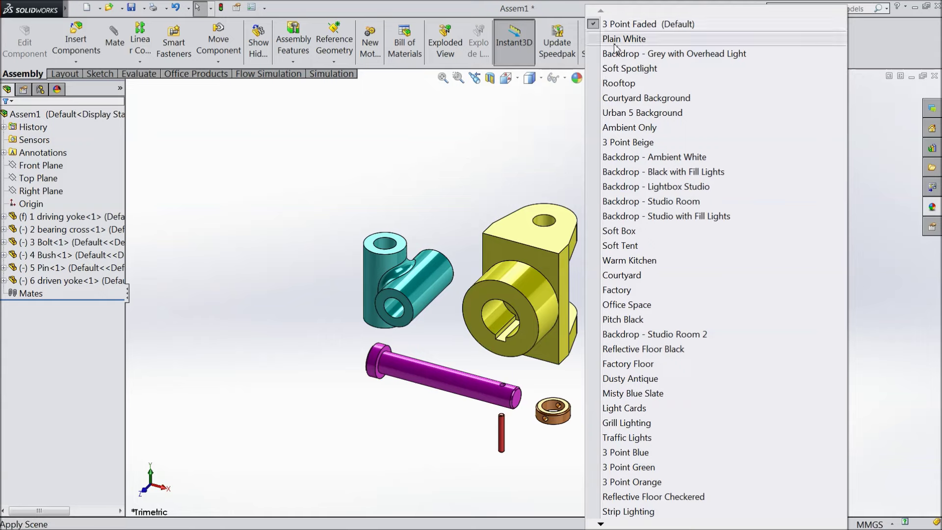
click(633, 36)
click(628, 78)
click(596, 232)
mouse_move(592, 240)
middle_down()
mouse_move(584, 218)
mouse_move(586, 267)
mouse_move(571, 221)
mouse_move(572, 258)
middle_up()
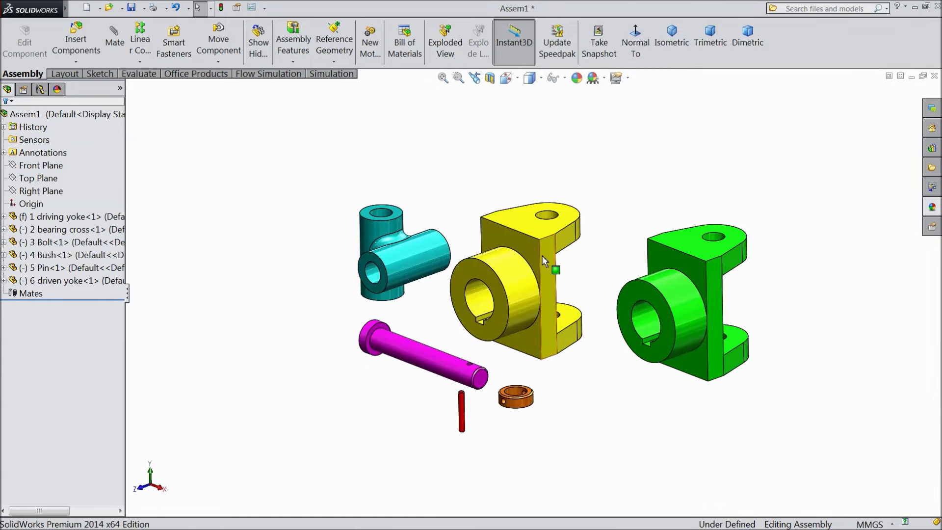
scroll(714, 319, down, 2)
drag(707, 287, 748, 257)
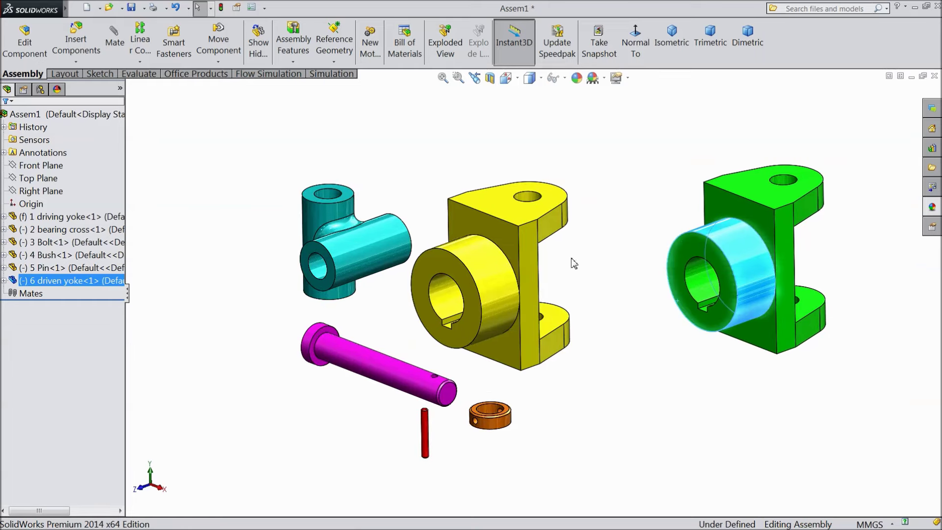
drag(391, 251, 659, 216)
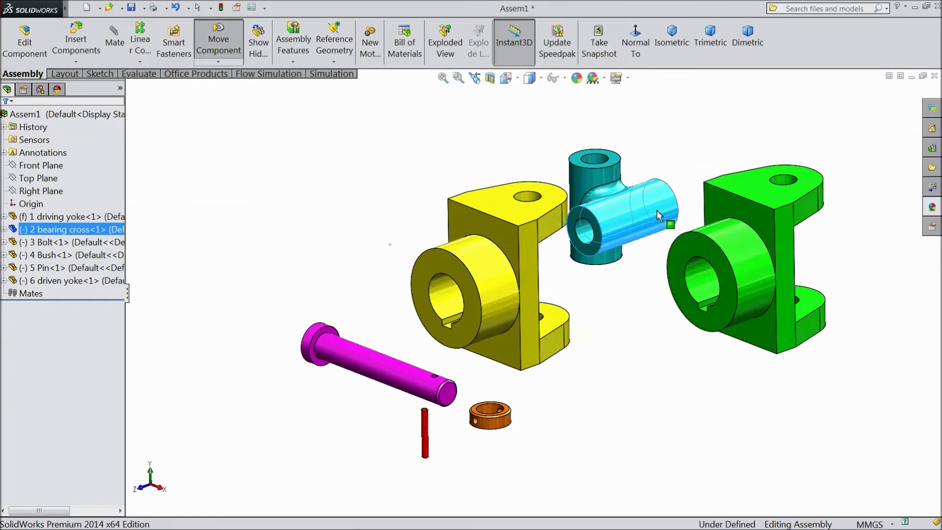
key(Escape)
scroll(559, 147, down, 3)
click(537, 163)
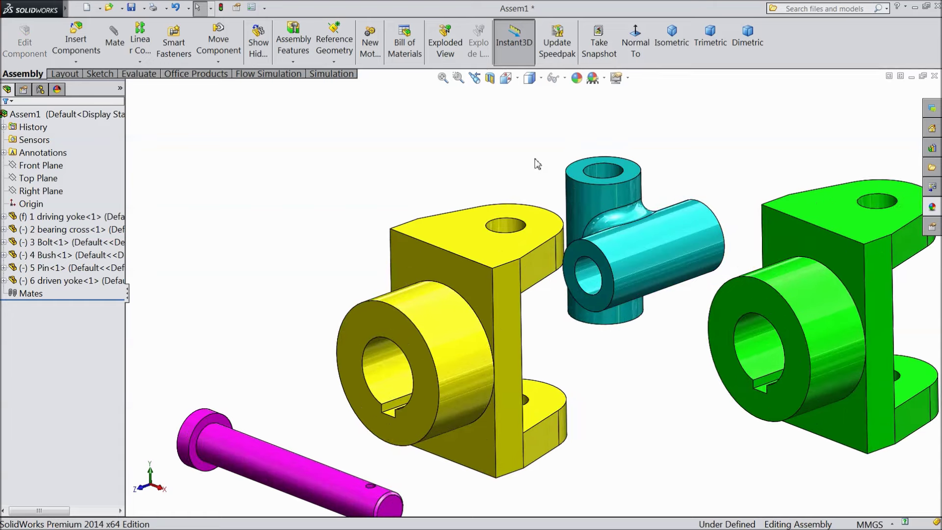
Mate the driving yoke's hole edge coincident with the bearing cross's top hole edge.
click(114, 39)
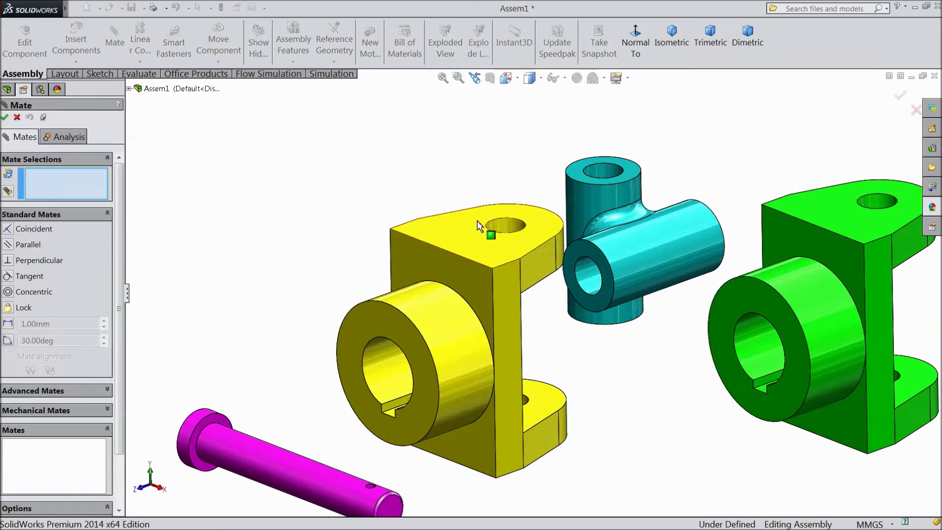
middle_drag(490, 157, 491, 228)
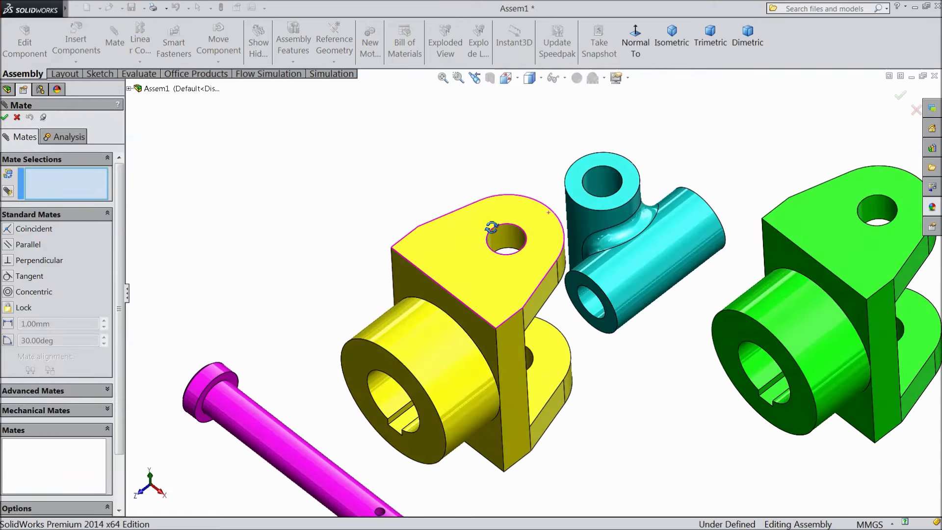
click(513, 253)
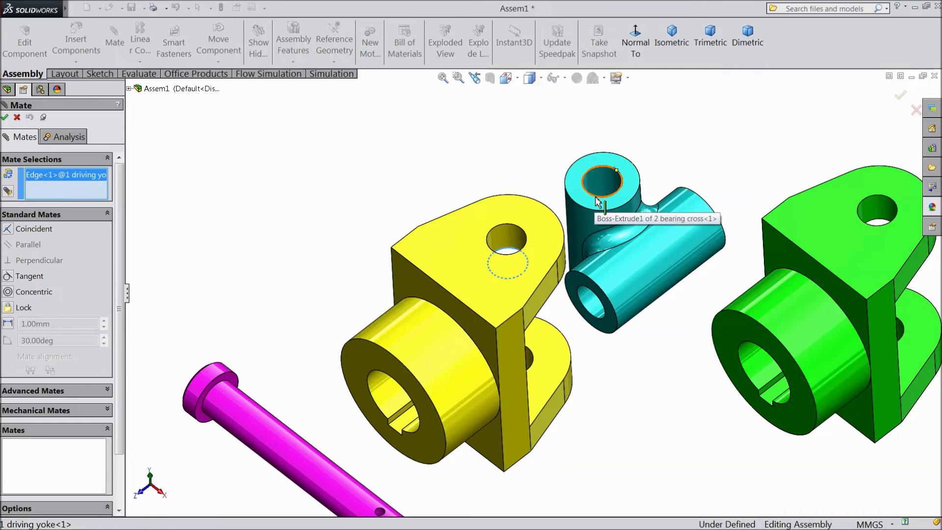
click(595, 203)
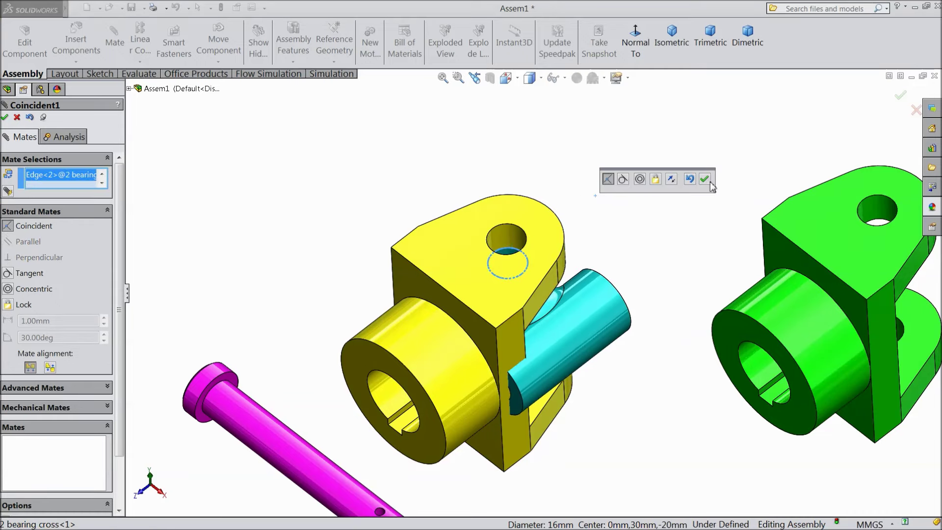
click(705, 179)
drag(617, 301, 610, 278)
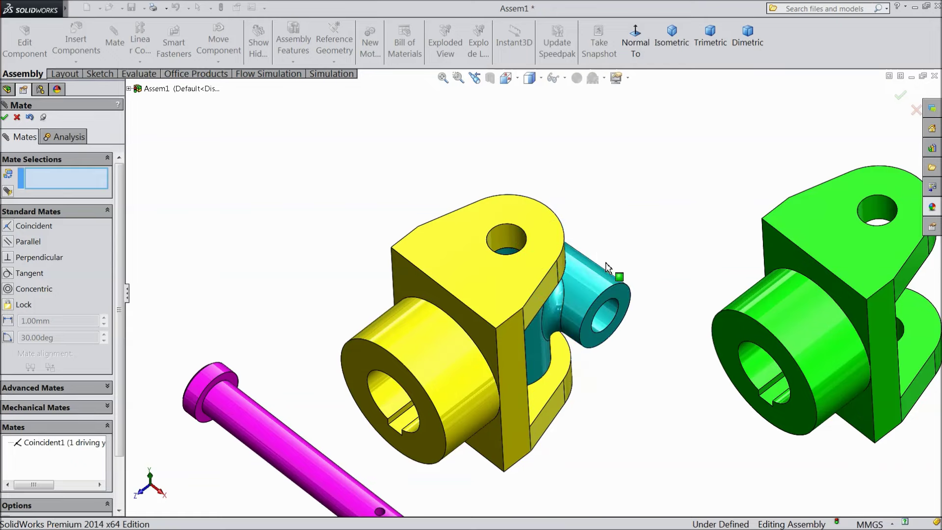
Mate the driven yoke's hole edge coincident with the cross's side hole edge.
scroll(614, 282, up, 3)
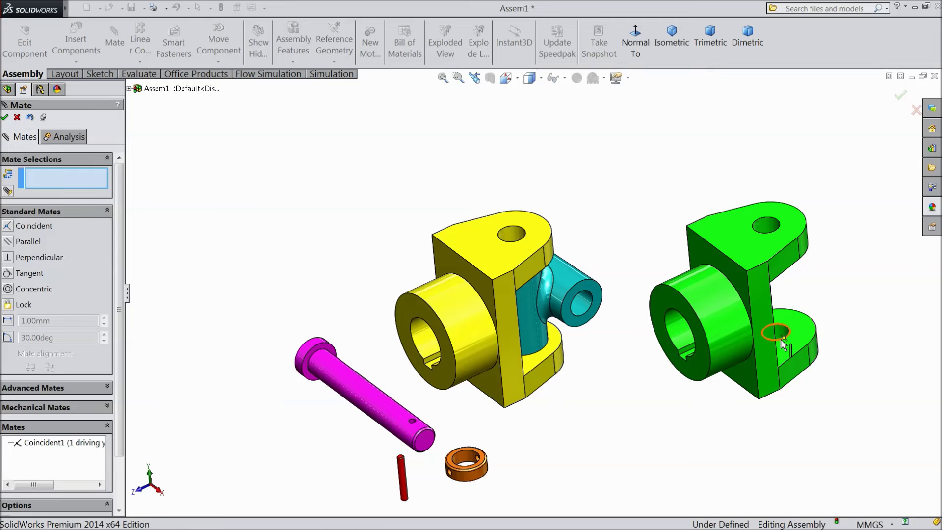
click(781, 340)
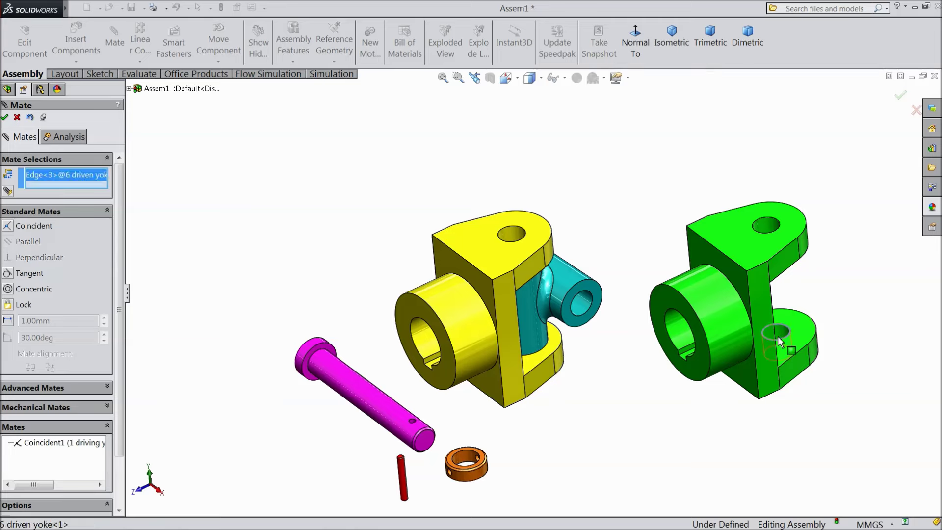
click(589, 316)
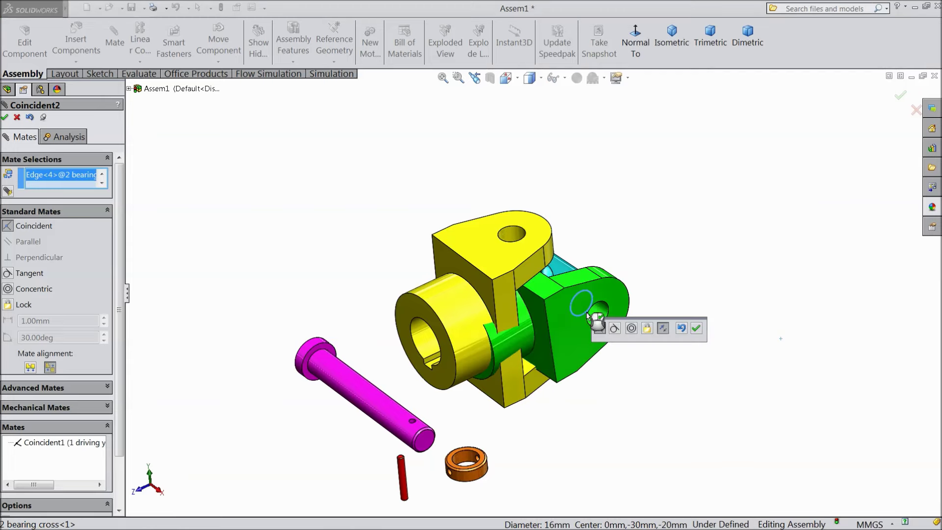
click(697, 331)
mouse_move(568, 327)
mouse_down()
mouse_move(614, 263)
mouse_move(626, 301)
mouse_up()
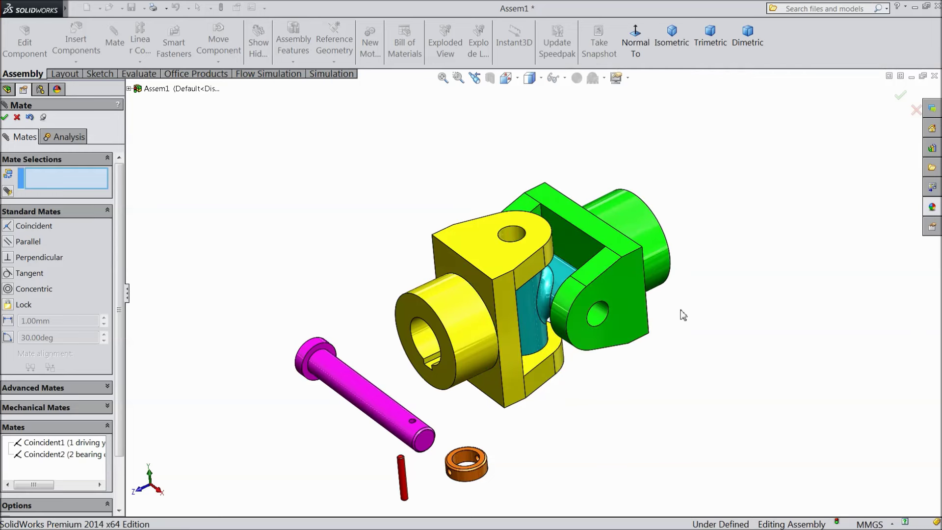
Make the bolt concentric with the driven yoke's hole.
click(359, 386)
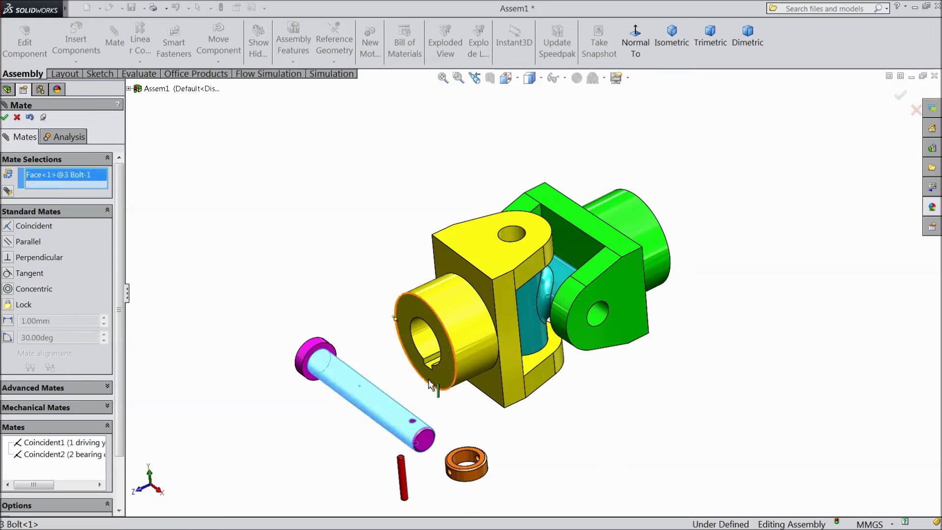
click(595, 318)
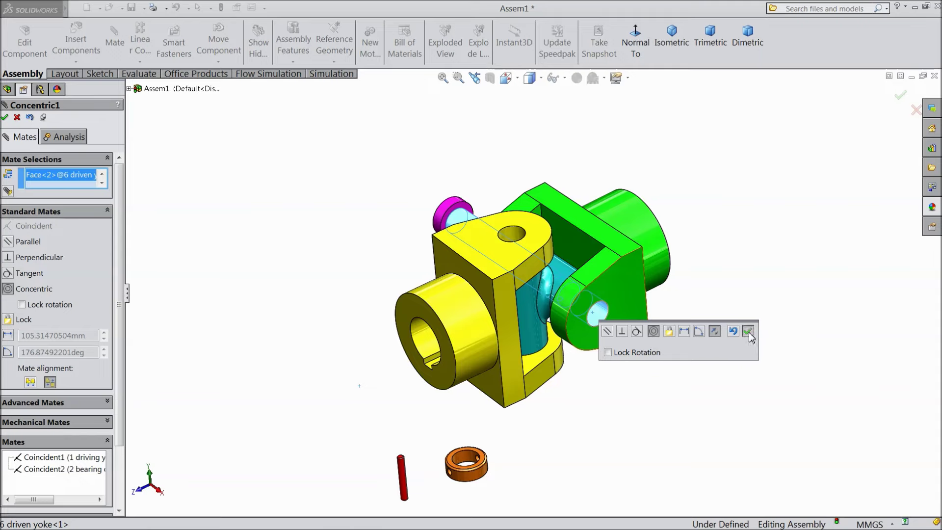
click(747, 331)
Seat the bolt head coincident against the driven yoke's outer face and move the bush aside.
click(466, 212)
middle_drag(467, 213, 485, 228)
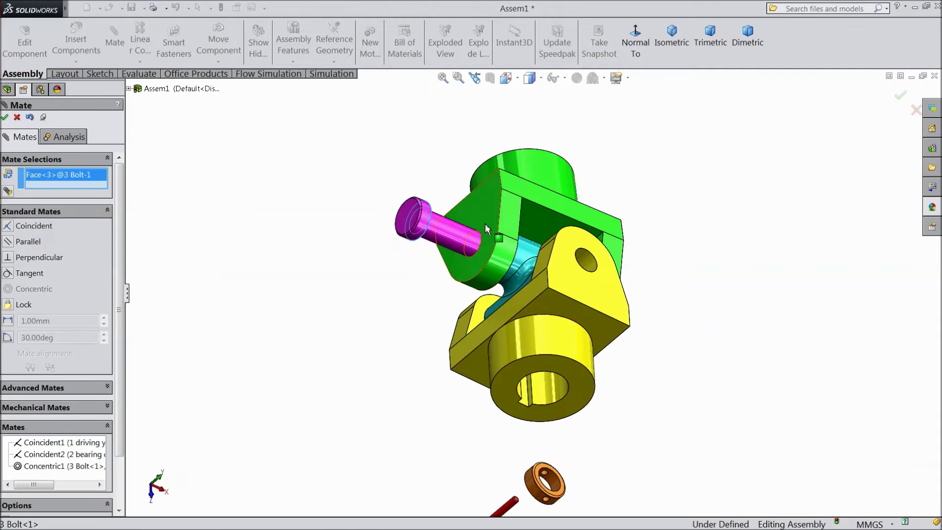
click(485, 225)
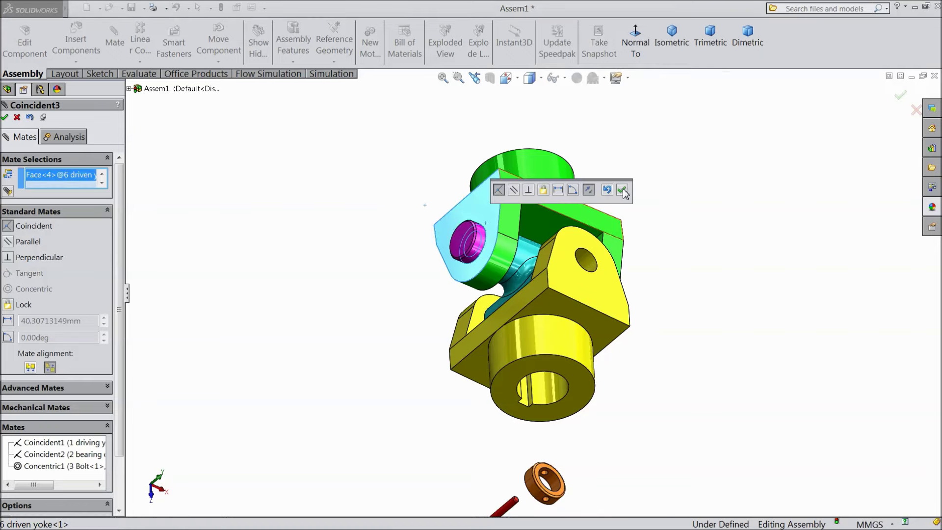
click(622, 190)
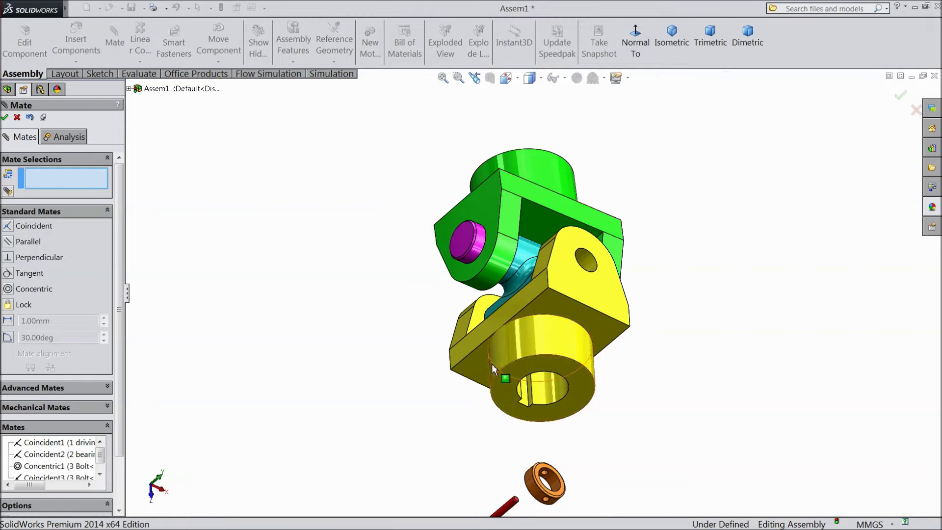
key(ctrl+7)
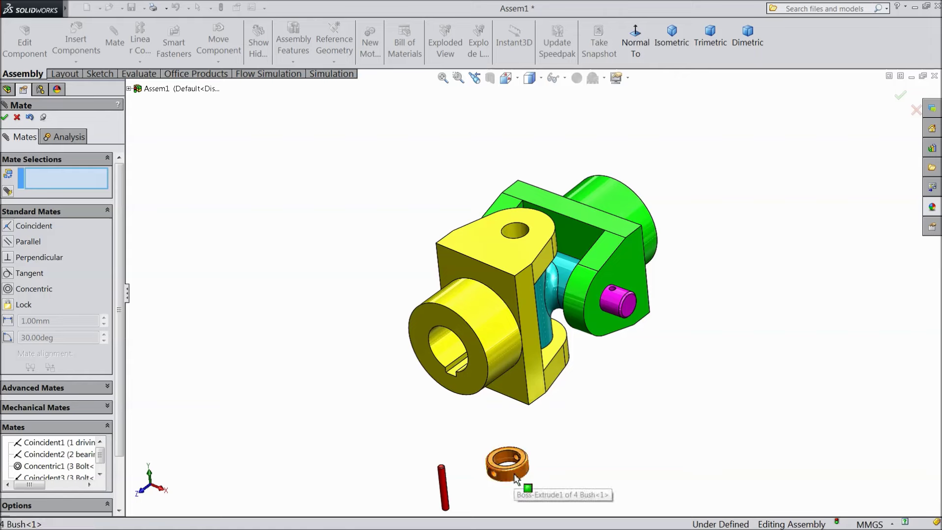
drag(515, 478, 649, 444)
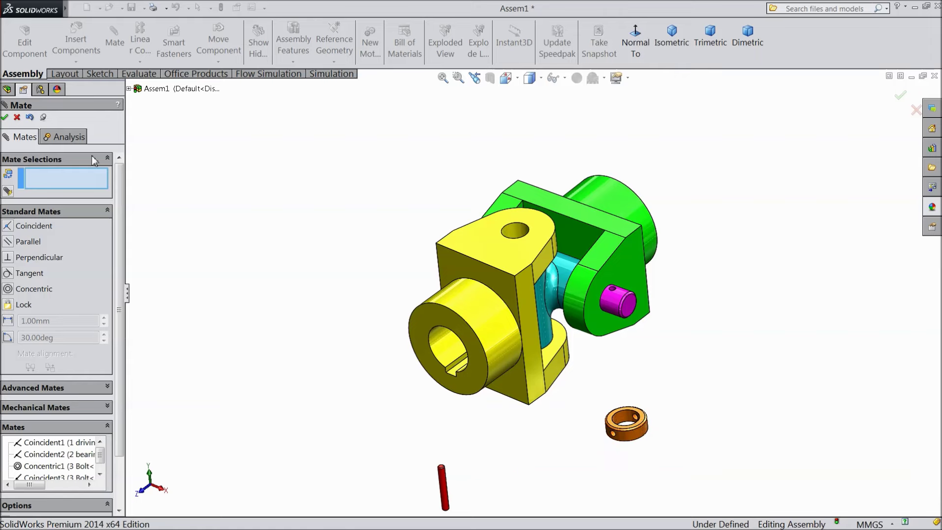
click(17, 117)
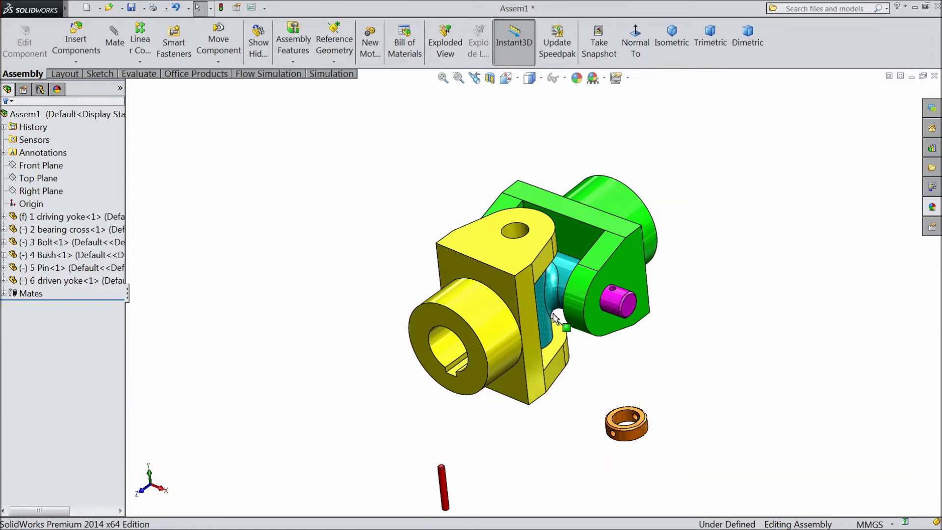
Copy the bolt and make it concentric, flipped upward, in the driving yoke's top hole.
mouse_move(615, 308)
mouse_down()
mouse_move(370, 243)
mouse_move(361, 251)
mouse_up()
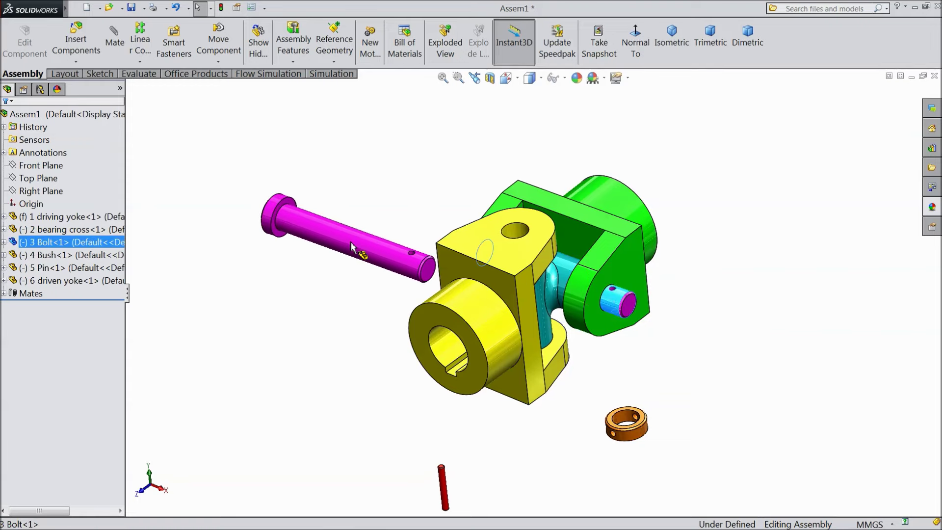
scroll(475, 211, down, 2)
click(419, 218)
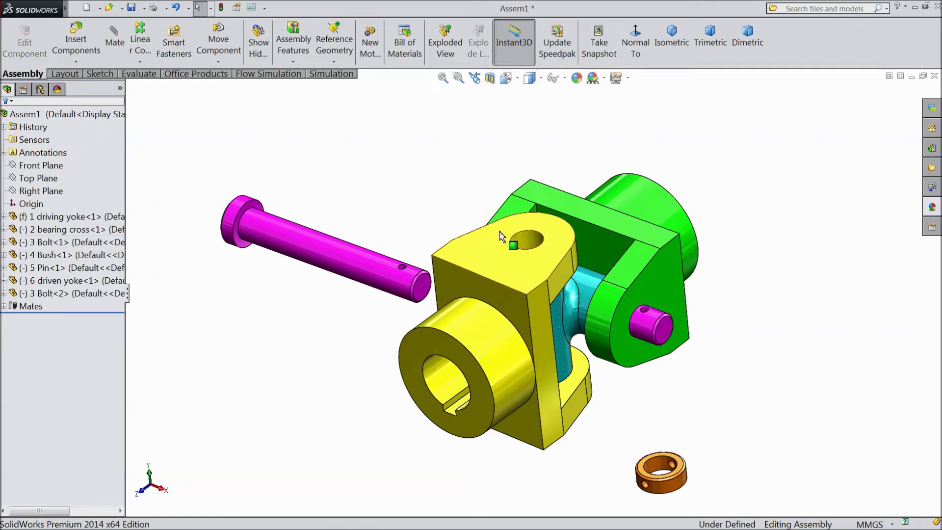
click(114, 43)
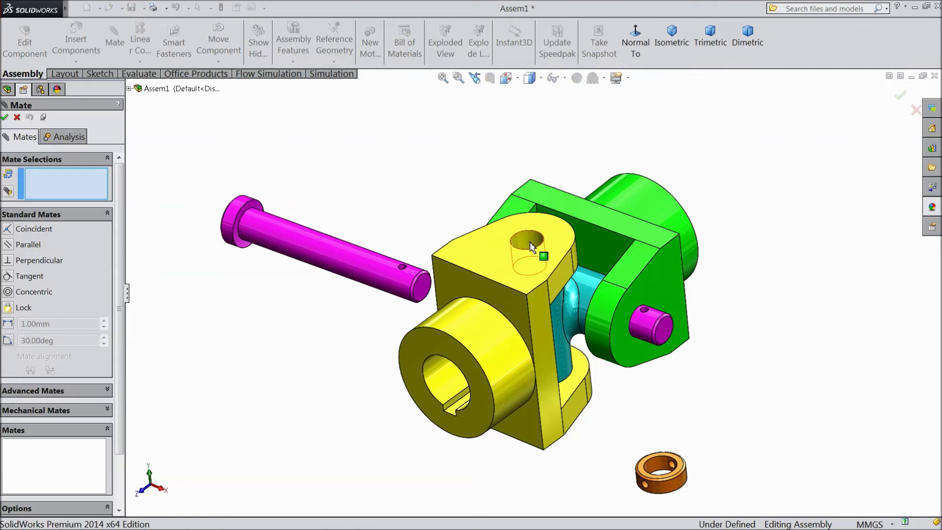
click(528, 246)
click(333, 270)
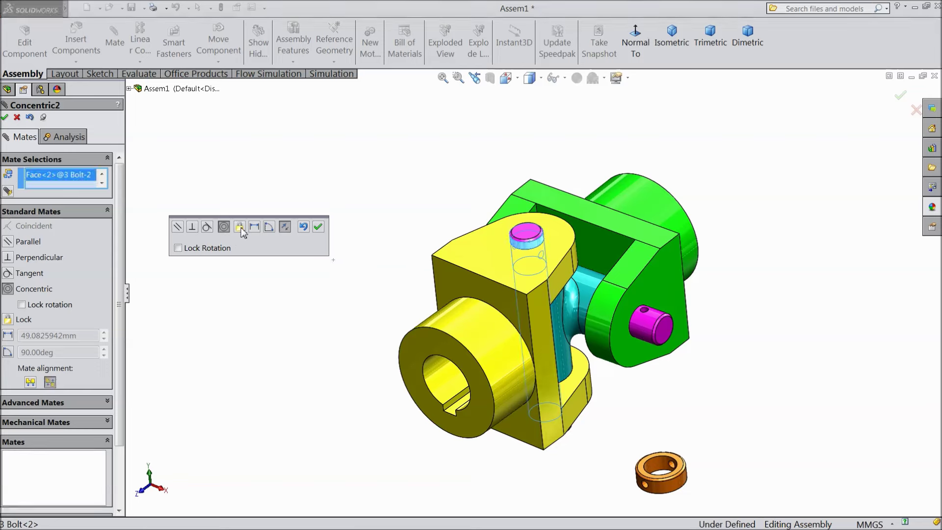
click(284, 228)
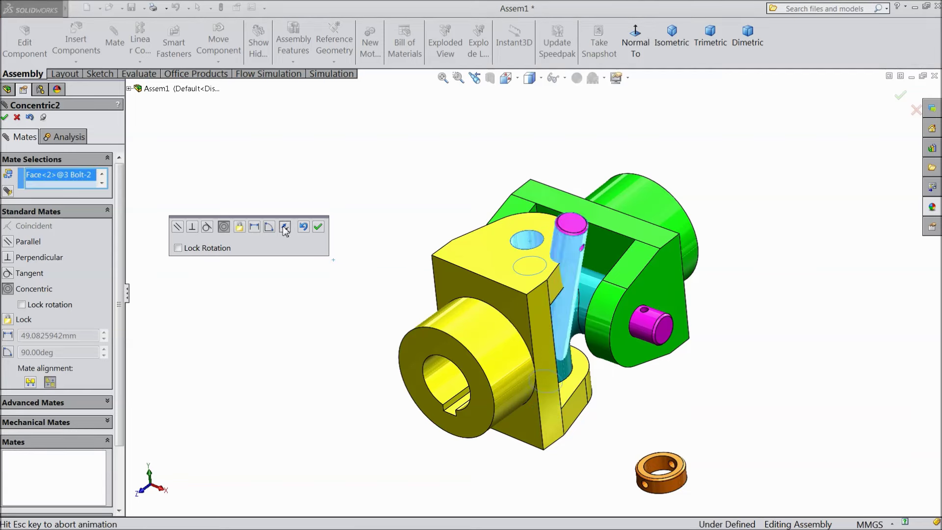
click(318, 226)
Seat the second bolt's head coincident on the driving yoke's top face.
mouse_move(381, 269)
middle_down()
mouse_move(423, 130)
mouse_move(498, 213)
middle_up()
scroll(489, 176, down, 3)
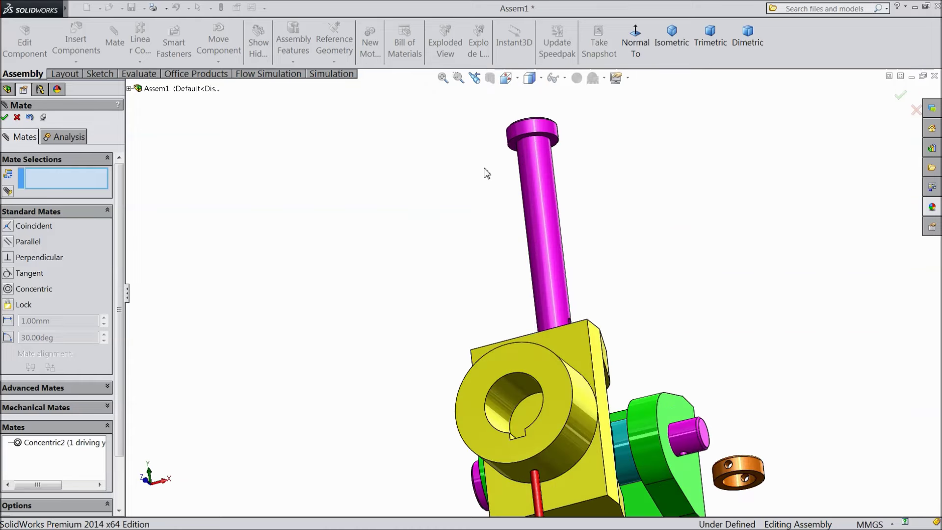
click(513, 151)
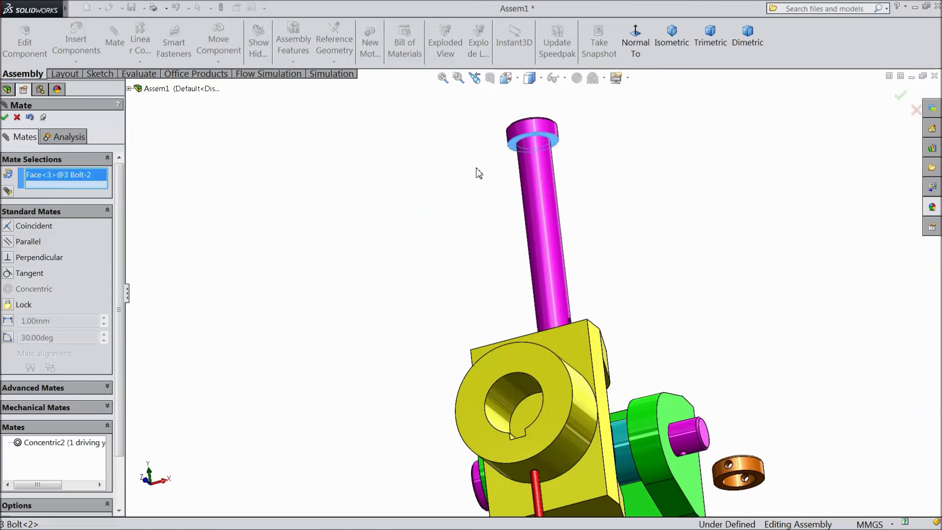
scroll(460, 183, up, 2)
middle_drag(460, 183, 469, 316)
scroll(469, 316, down, 3)
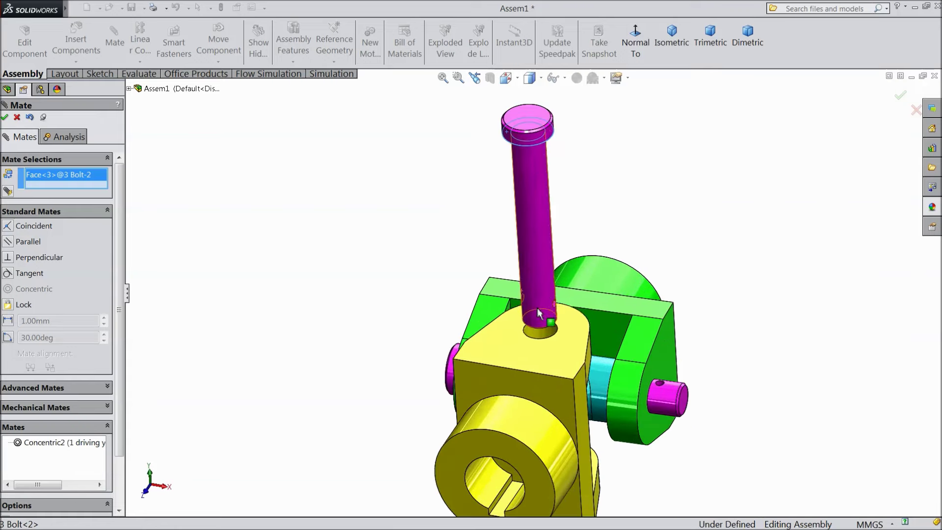
click(508, 352)
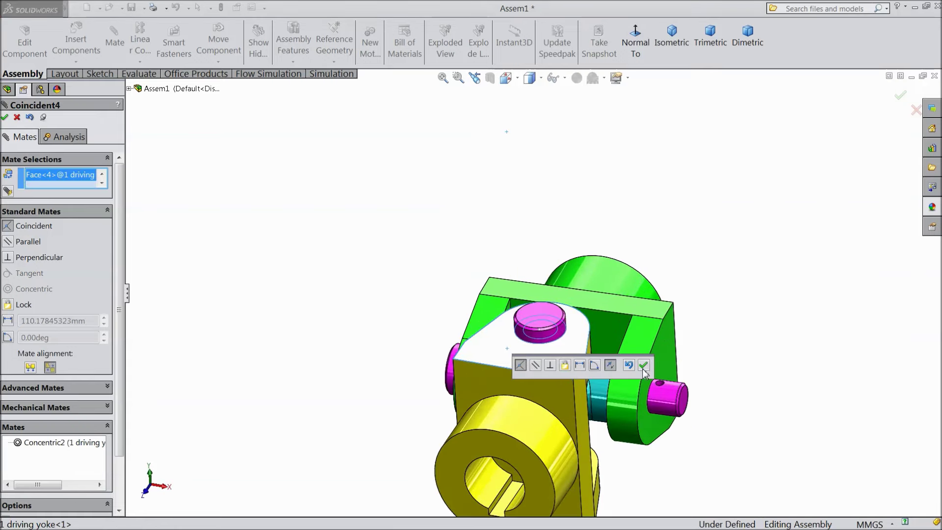
click(643, 366)
middle_drag(438, 308, 399, 279)
scroll(472, 331, up, 3)
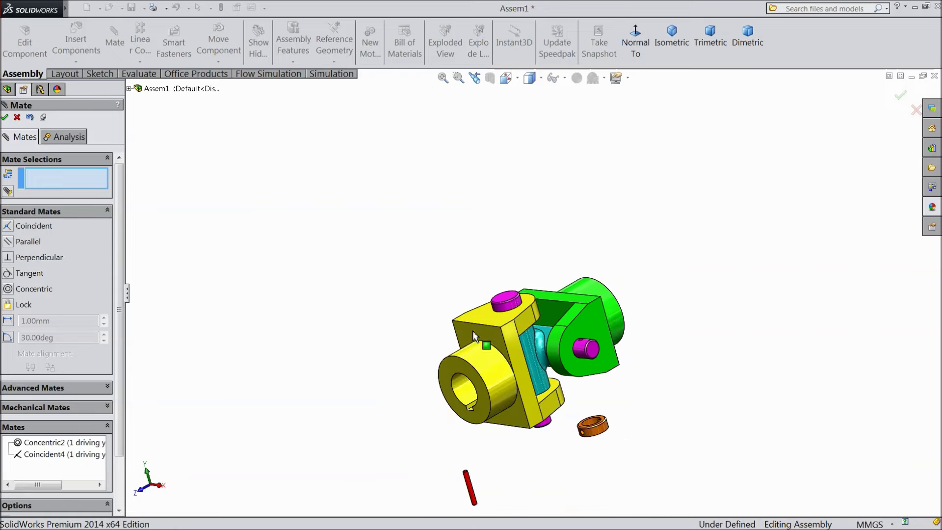
middle_drag(472, 330, 632, 344)
Make the bush bore concentric with the driven yoke's bolt.
scroll(605, 423, down, 4)
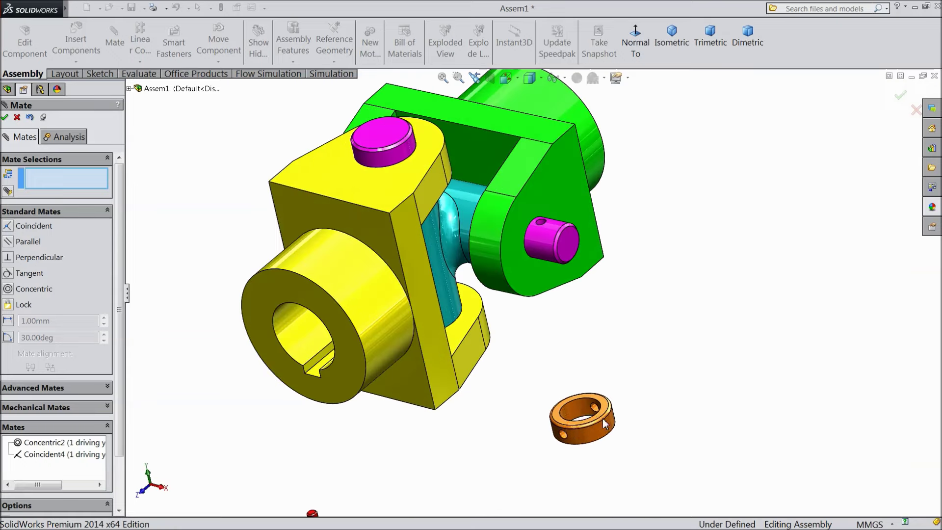
click(578, 413)
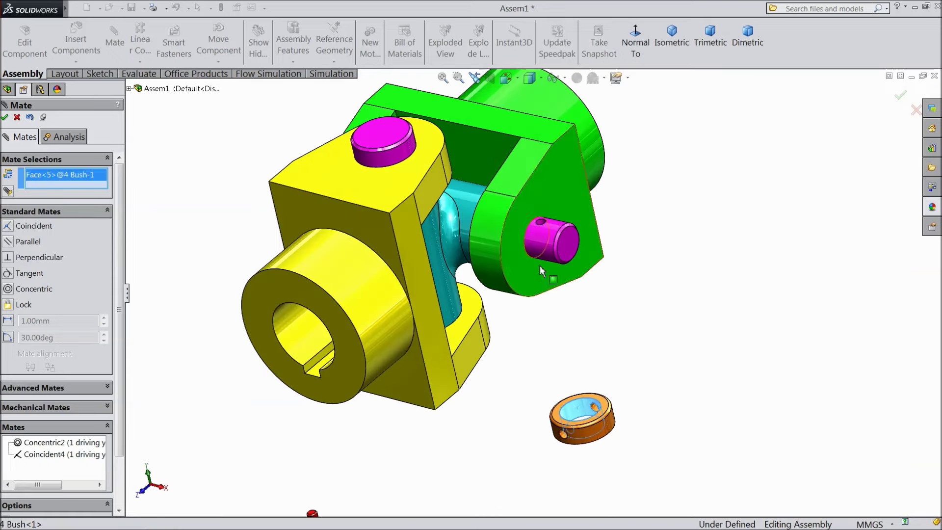
click(543, 247)
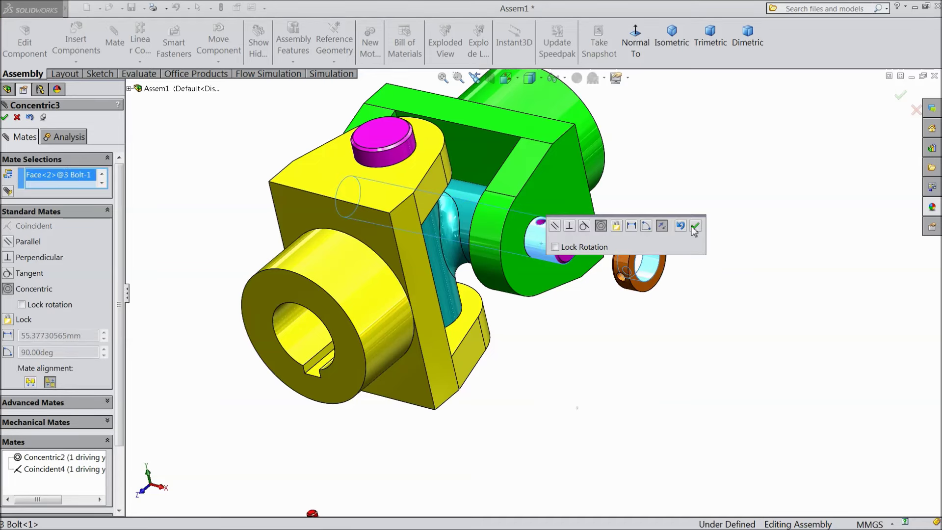
click(695, 226)
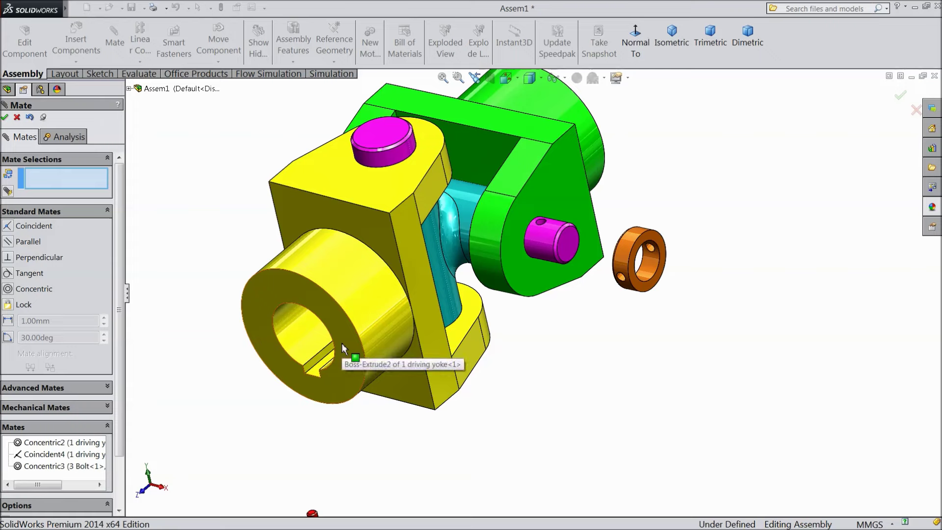
Mate the bush's front face coincident with the yoke's side face, alignment reversed.
click(641, 289)
click(528, 266)
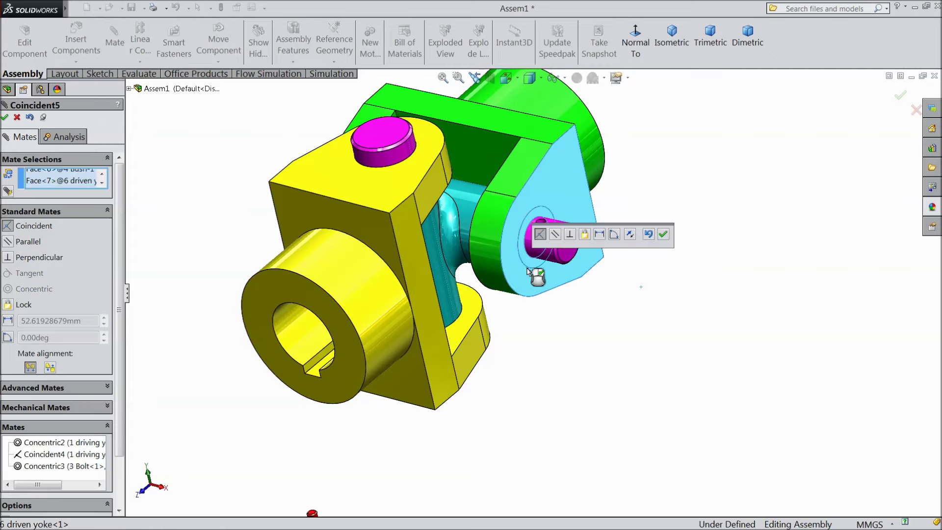
click(630, 235)
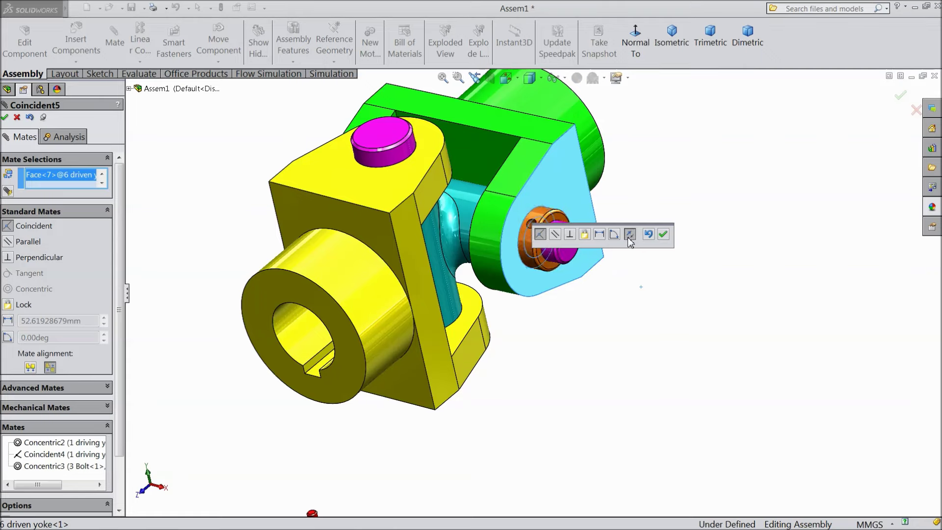
click(556, 285)
click(662, 235)
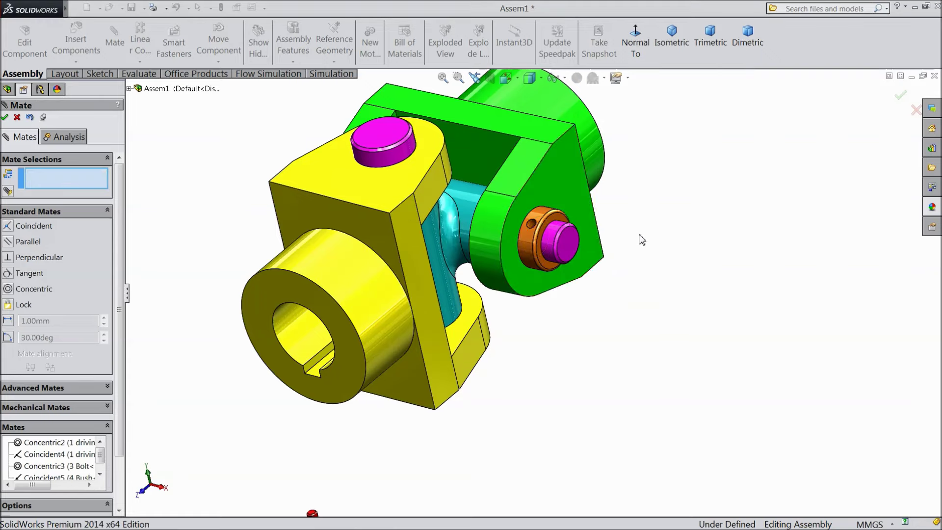
scroll(555, 240, down, 3)
Align the bolt's cross-hole concentric with the bush's cross-hole.
scroll(519, 273, down, 2)
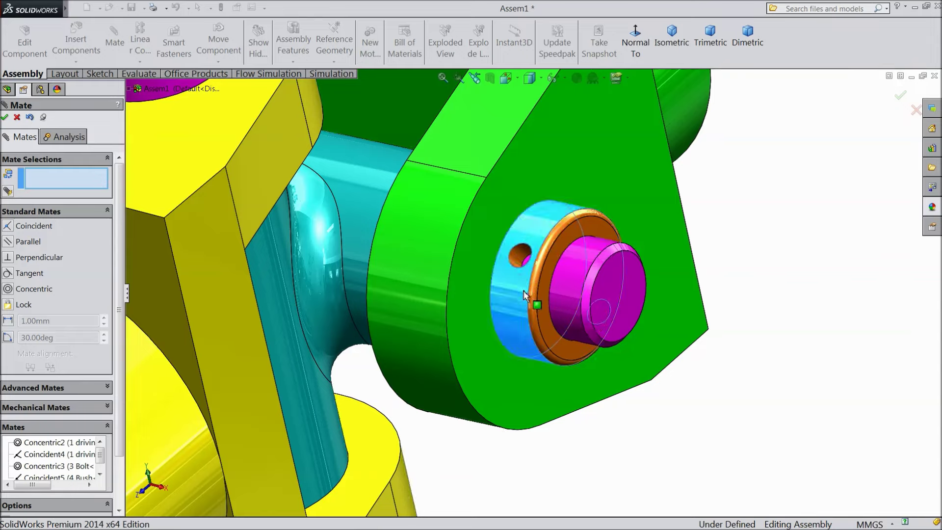
middle_drag(565, 284, 525, 267)
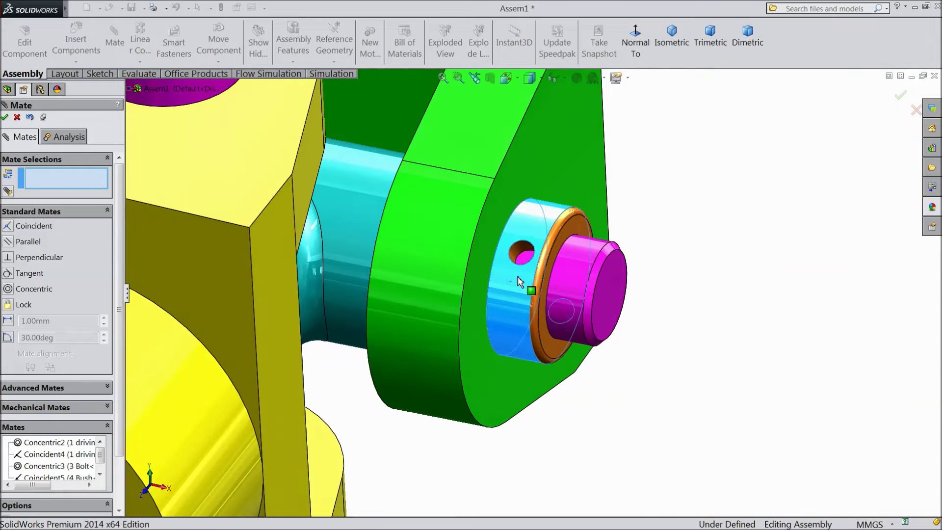
middle_drag(523, 264, 558, 283)
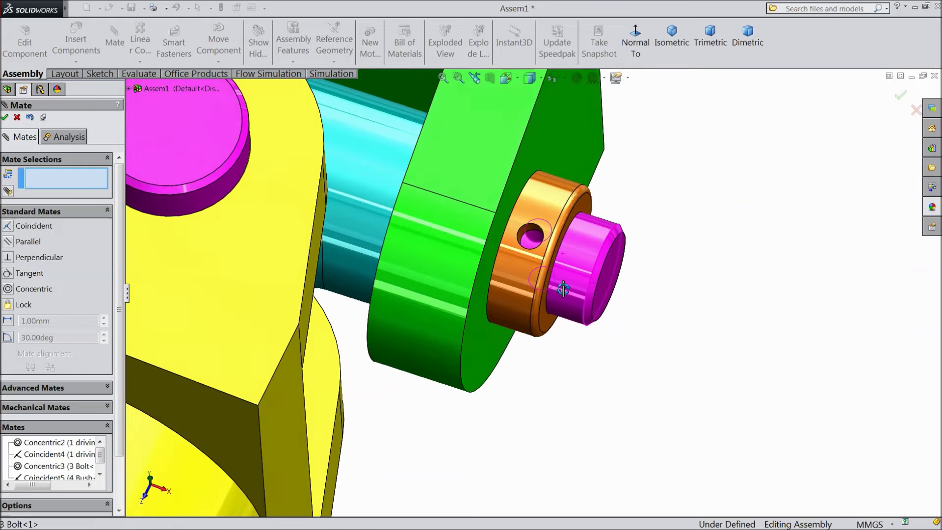
scroll(562, 289, down, 3)
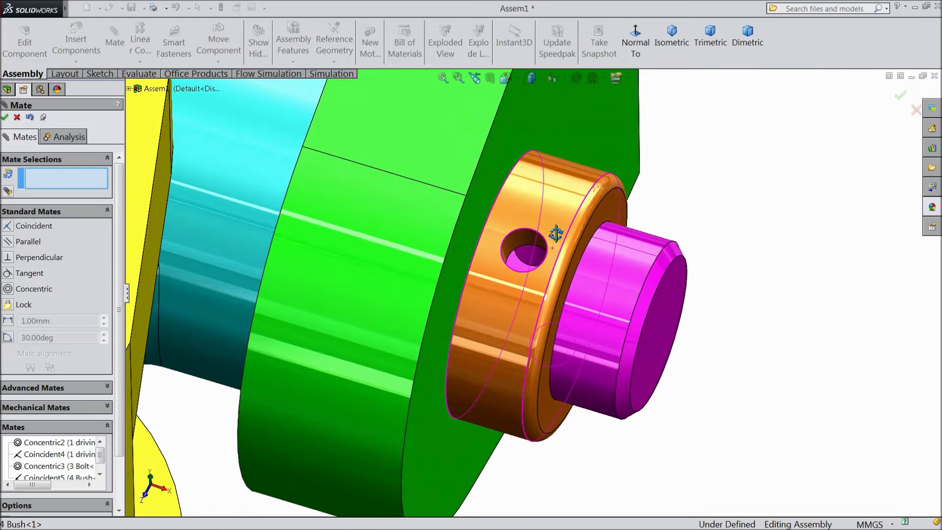
click(530, 260)
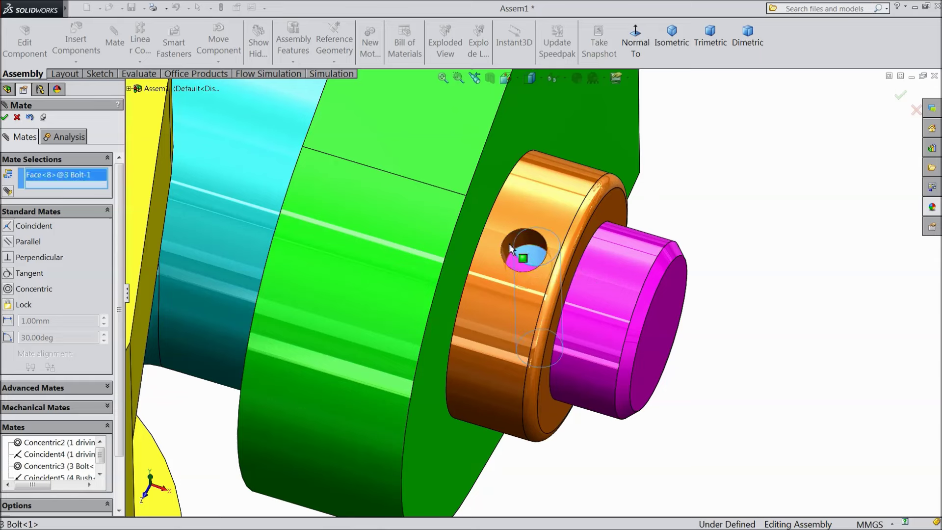
click(510, 246)
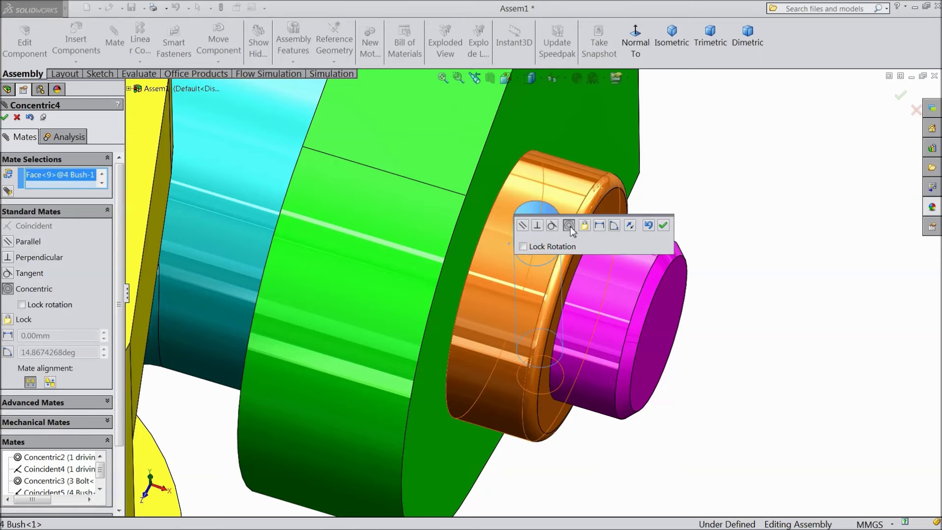
click(662, 225)
Make the red pin concentric with the bush's cross-hole.
scroll(633, 245, up, 5)
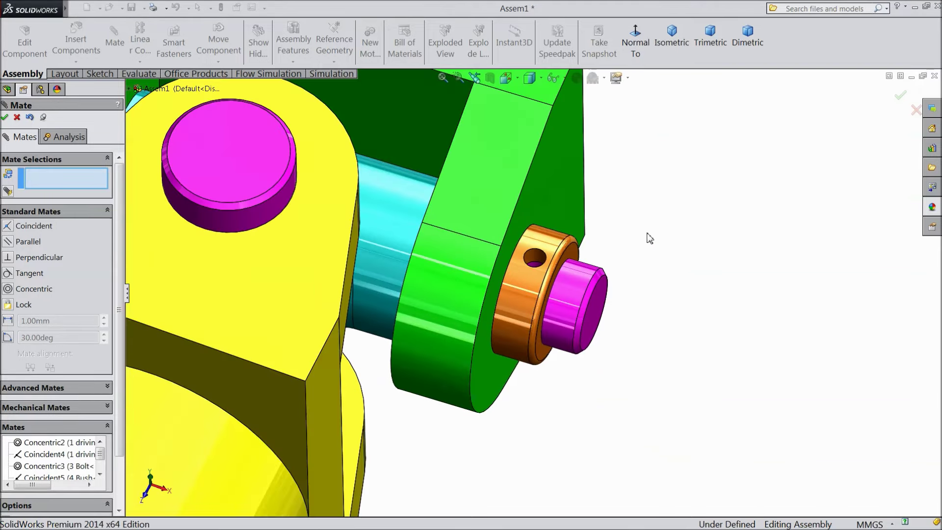
scroll(649, 238, up, 2)
scroll(629, 275, up, 3)
scroll(584, 328, up, 2)
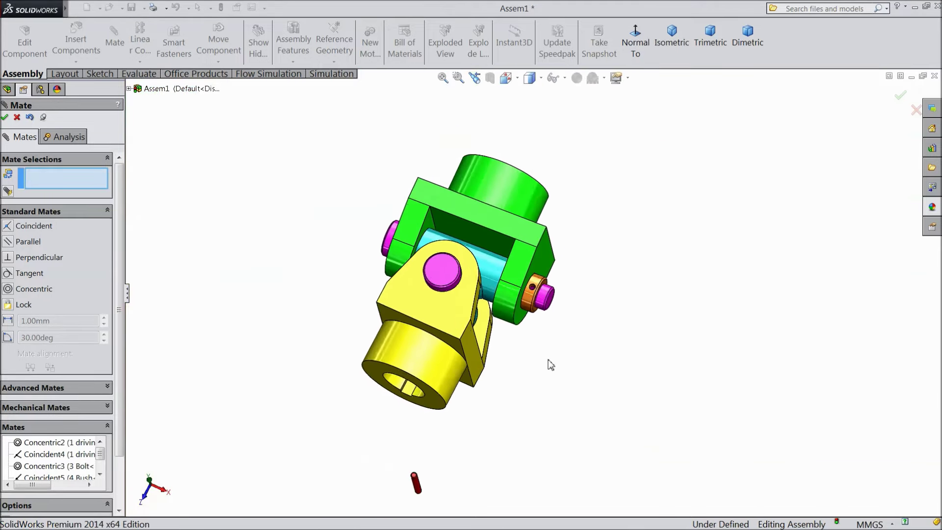
scroll(550, 364, up, 1)
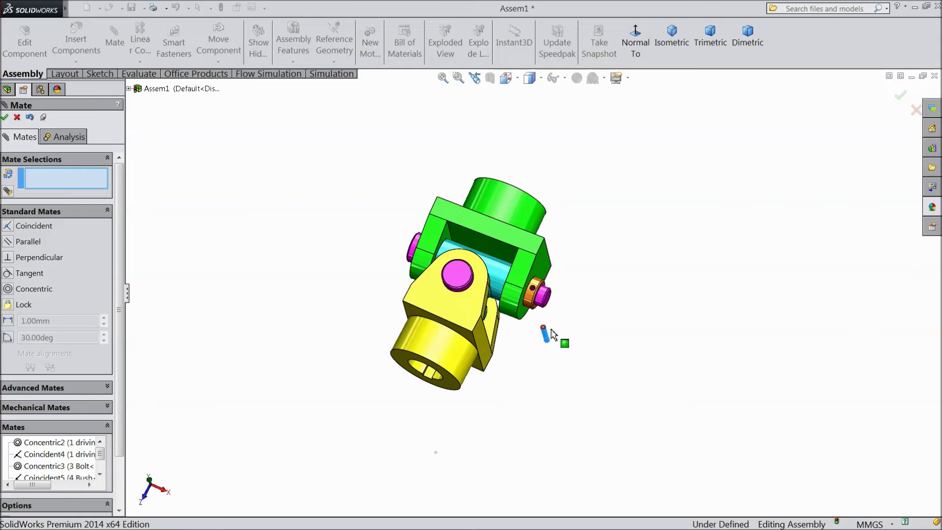
scroll(559, 300, down, 2)
scroll(559, 294, down, 3)
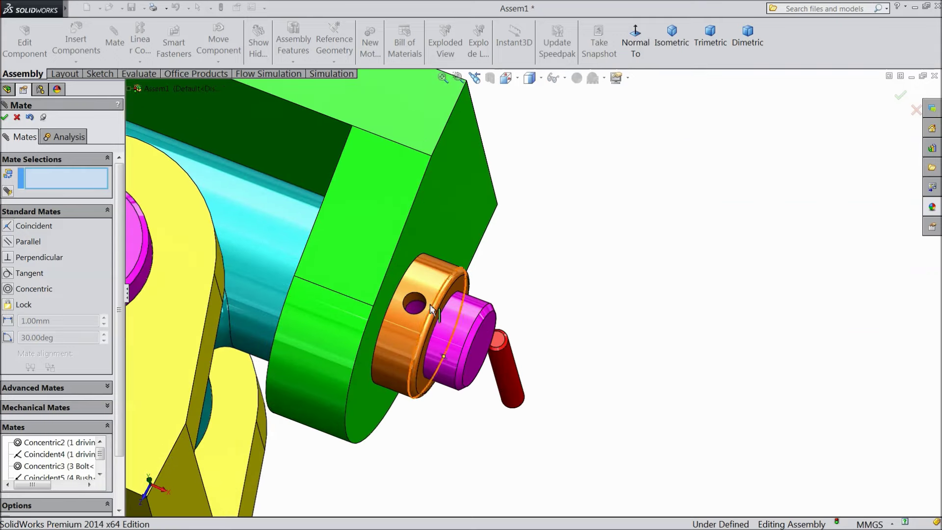
click(501, 373)
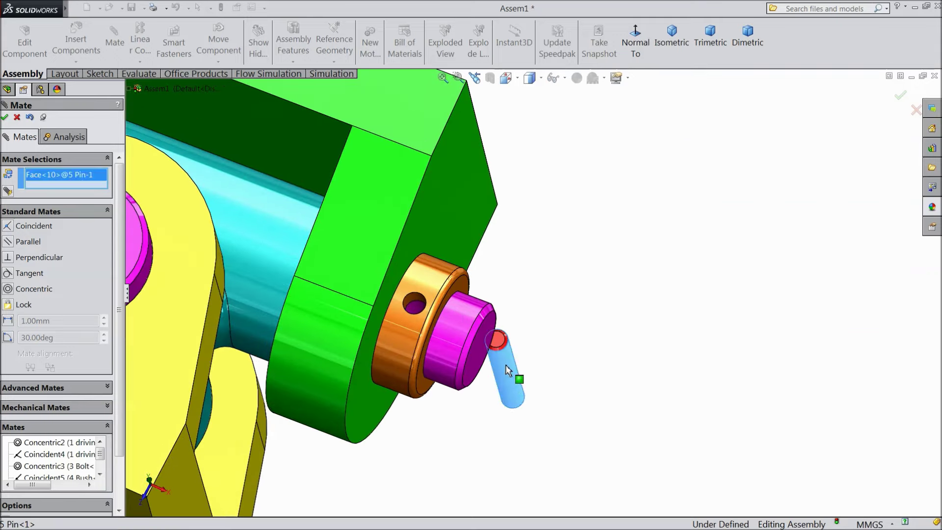
click(418, 310)
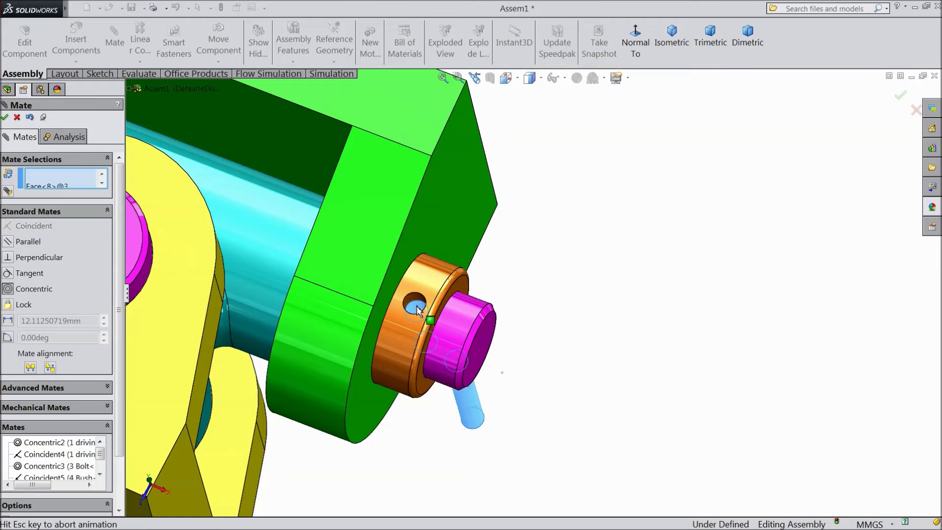
click(401, 322)
Add a flipped tangent mate between the pin end and the bush's outer round face.
drag(414, 339, 450, 423)
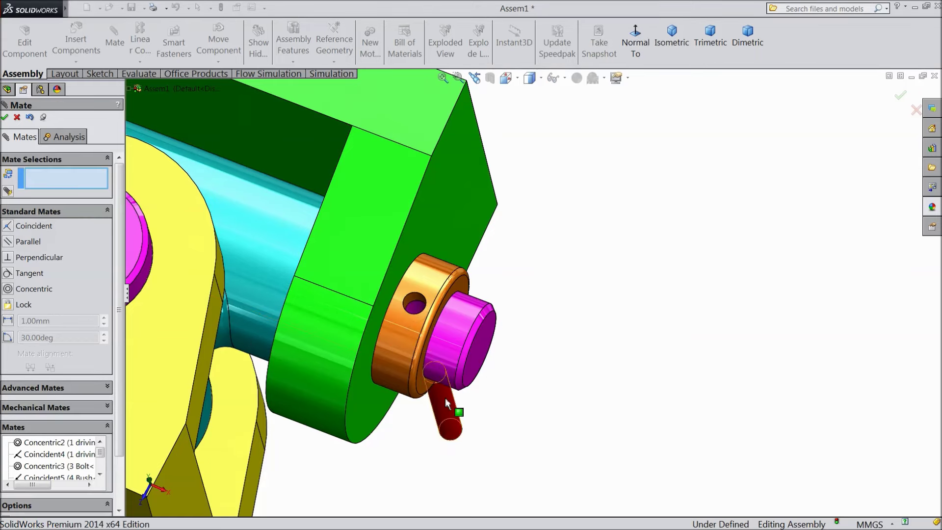
click(408, 329)
click(452, 426)
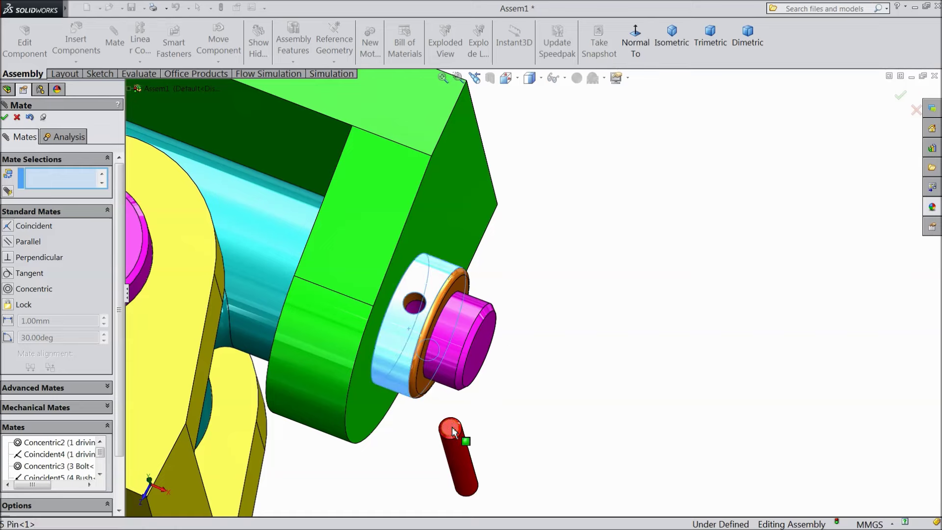
click(411, 444)
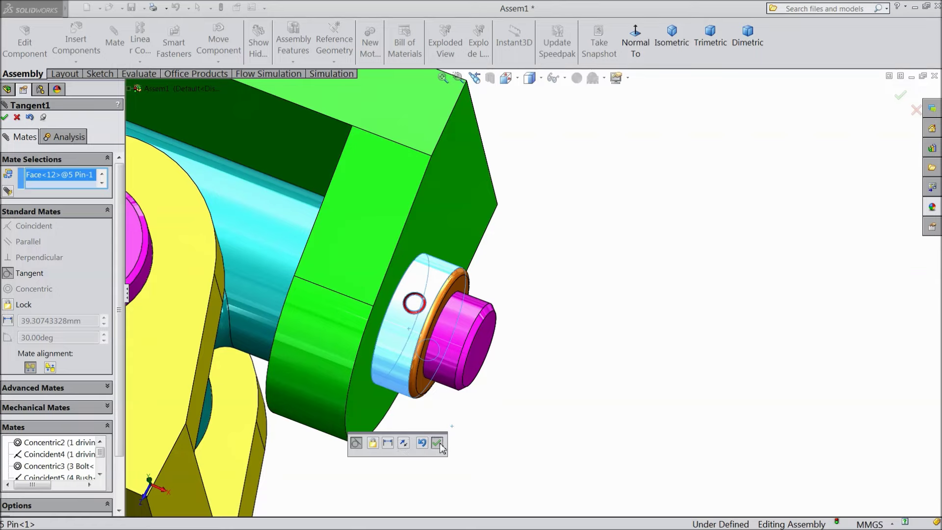
click(436, 444)
scroll(464, 416, down, 3)
mouse_move(465, 416)
middle_down()
mouse_move(464, 276)
mouse_move(460, 304)
middle_up()
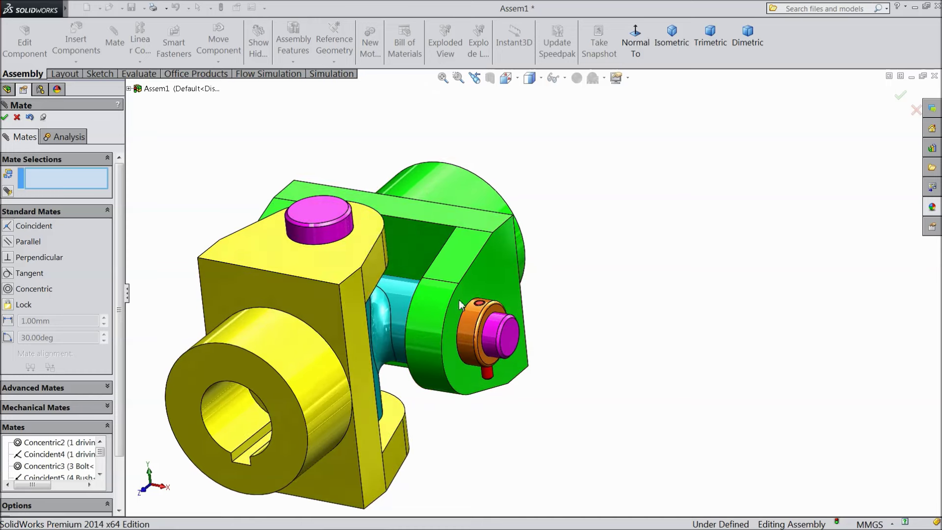
click(17, 118)
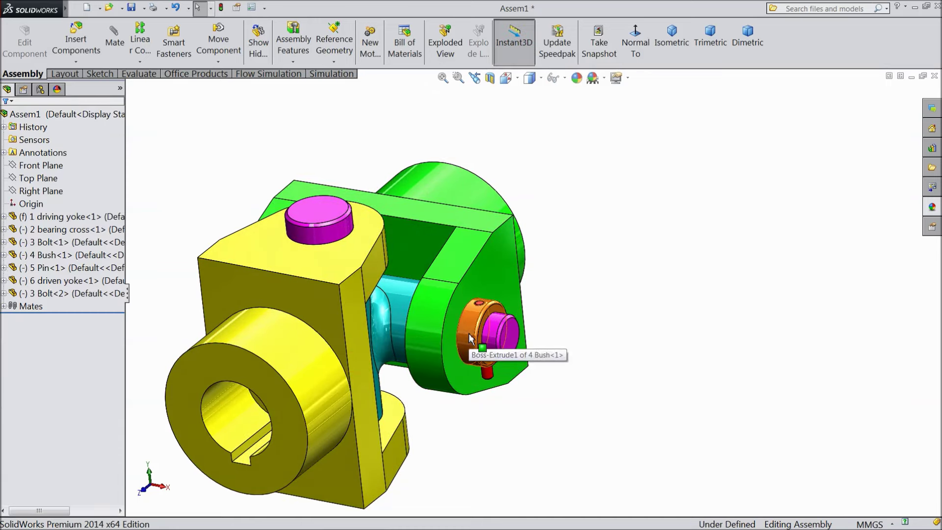
Copy the bush and pin, moving the new bush near the joint's lower bolt.
drag(474, 350, 653, 324)
mouse_move(487, 373)
ctrl+mouse_down()
mouse_move(533, 367)
mouse_move(592, 298)
mouse_move(224, 201)
mouse_move(583, 370)
ctrl+mouse_up()
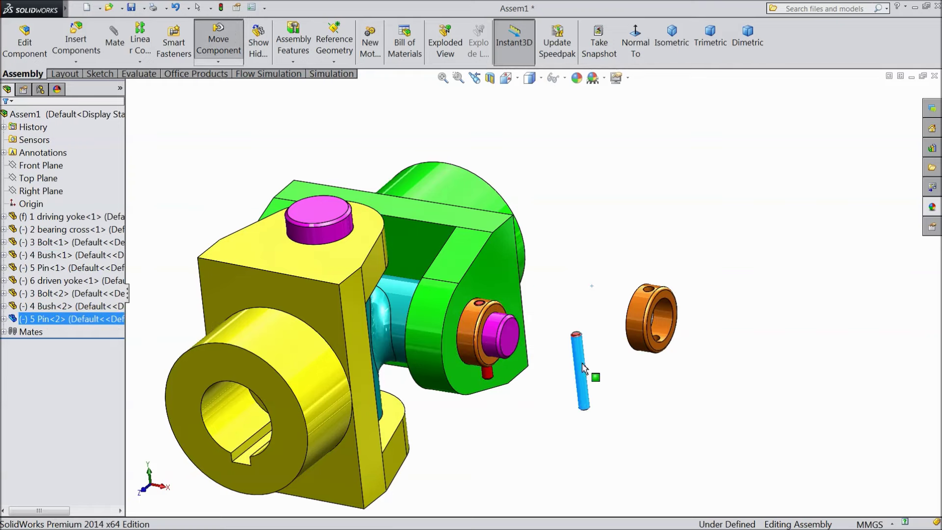
key(Escape)
mouse_move(466, 393)
middle_down()
mouse_move(460, 422)
mouse_move(593, 391)
middle_up()
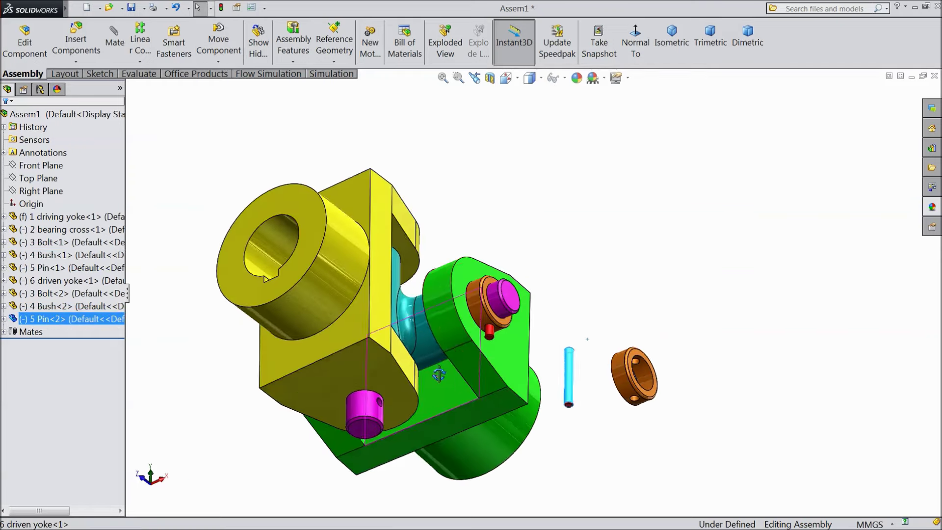
drag(594, 391, 249, 444)
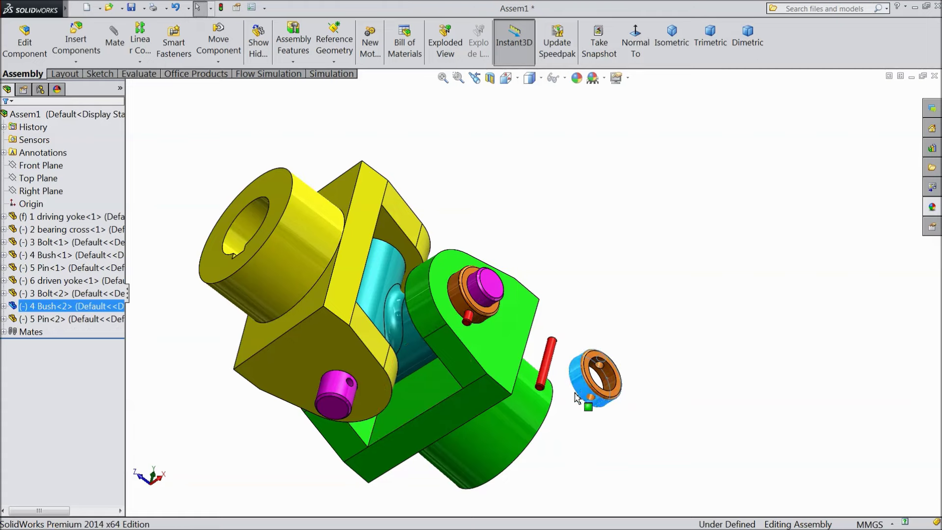
key(Escape)
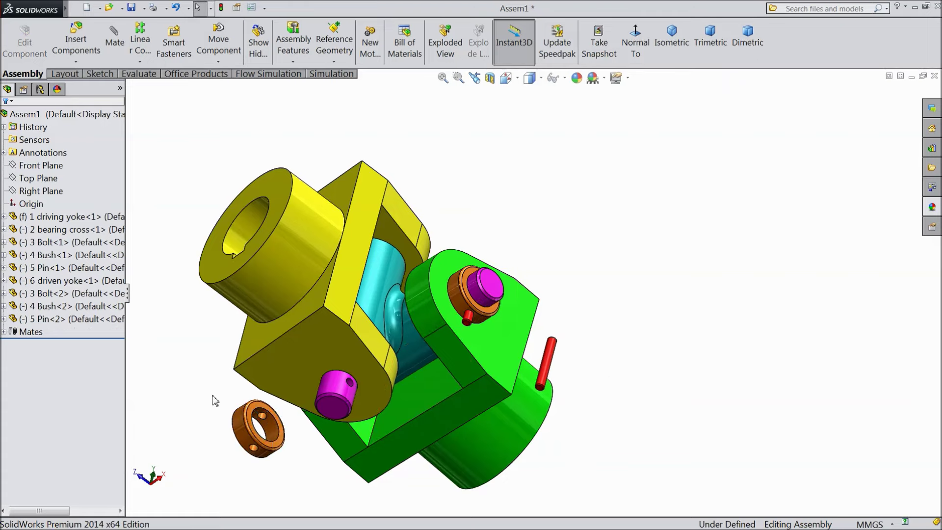
scroll(212, 400, down, 3)
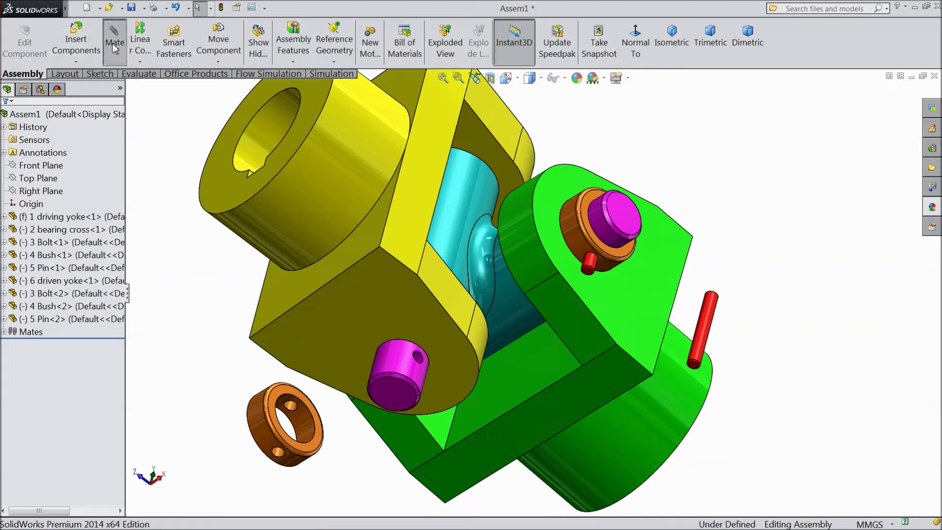
click(114, 42)
Mate the second bolt concentric with the driving yoke's lower hole, reversing its alignment.
click(305, 414)
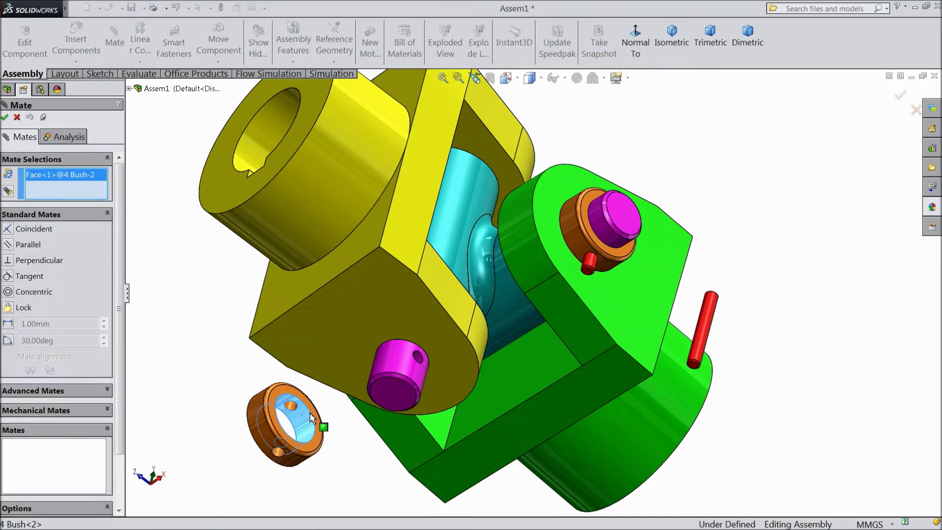
click(398, 367)
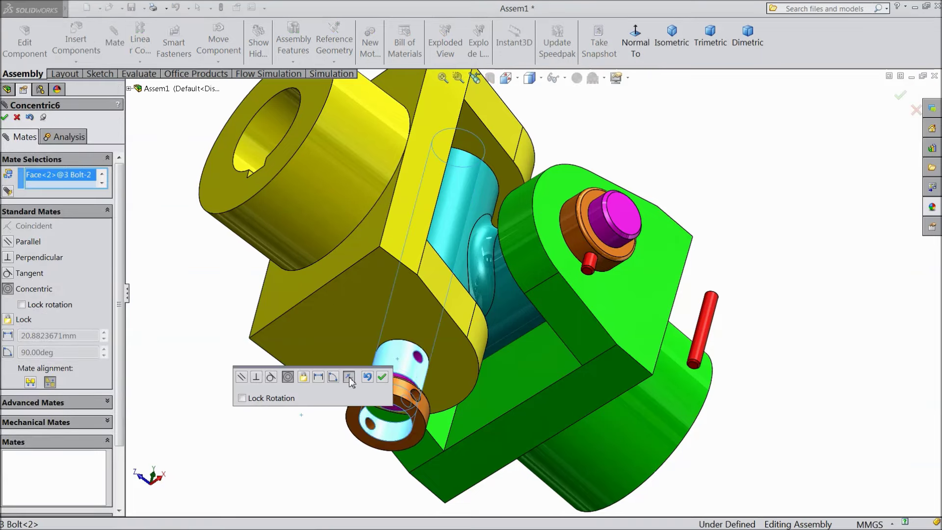
click(349, 379)
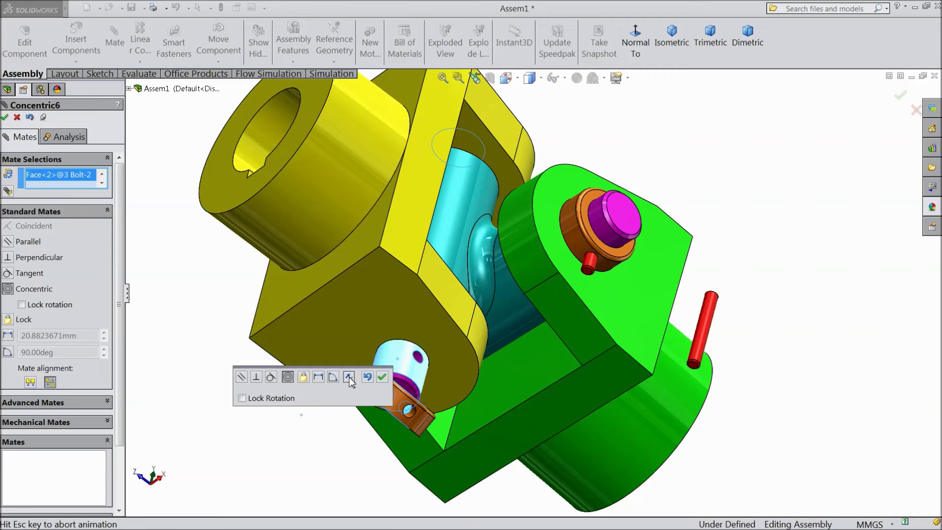
click(382, 378)
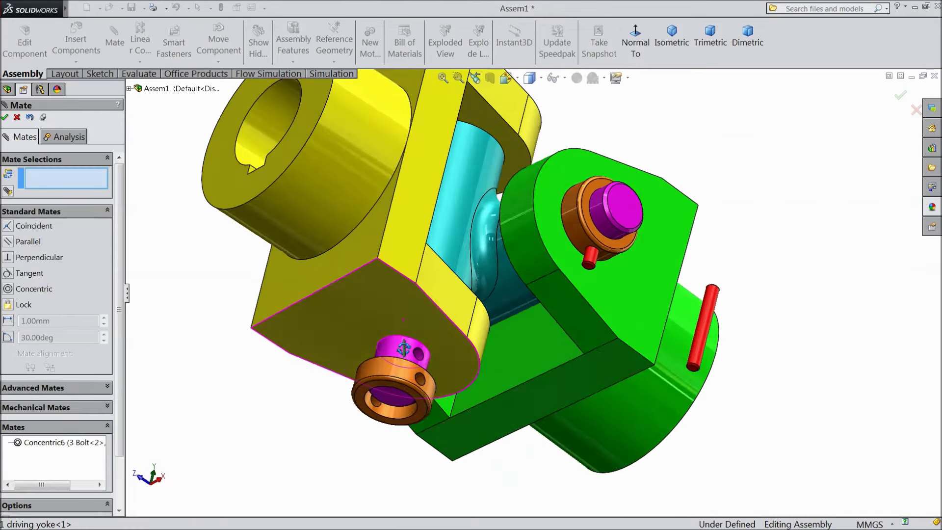
Add a Coincident mate holding Bush-2's flat face flush against the driving yoke face.
mouse_move(383, 388)
mouse_down()
mouse_move(315, 410)
mouse_move(325, 381)
mouse_up()
middle_drag(326, 380, 299, 452)
click(337, 450)
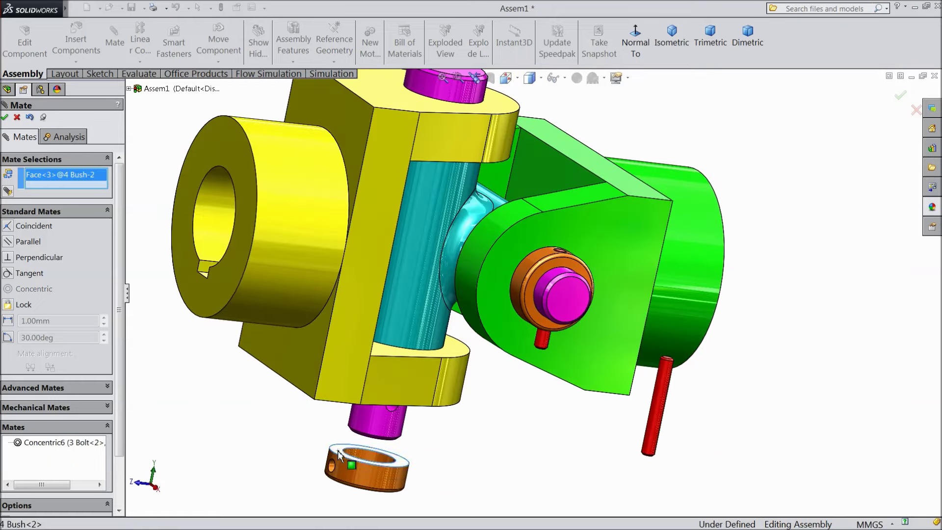
middle_drag(304, 446, 325, 319)
click(345, 364)
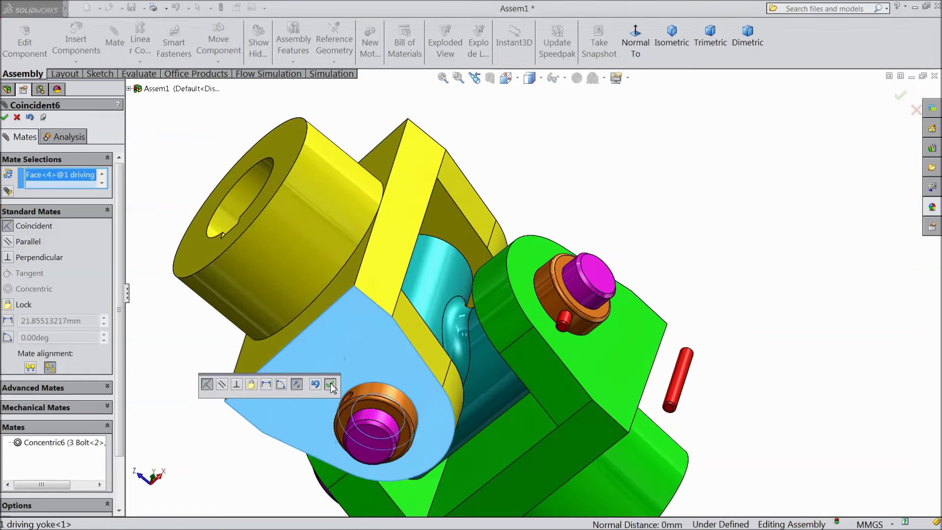
click(331, 384)
middle_drag(378, 367, 405, 421)
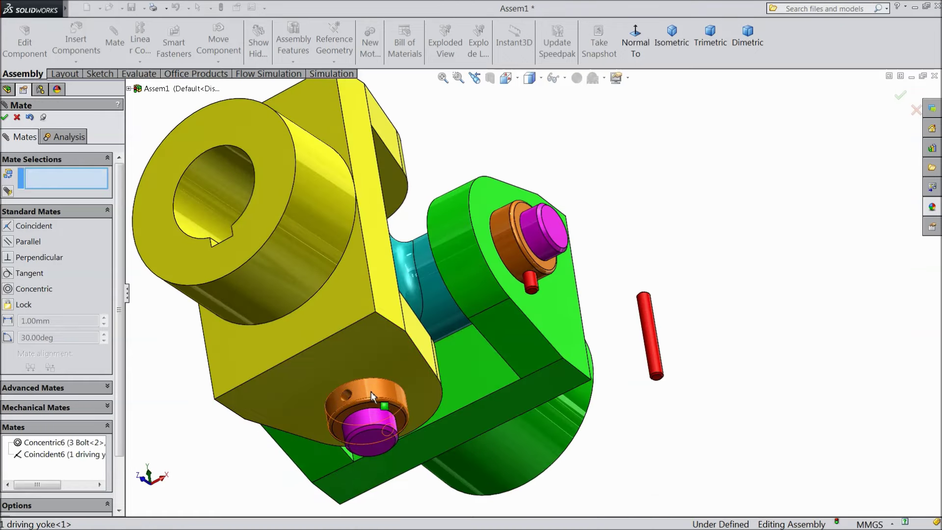
mouse_move(412, 390)
middle_down()
mouse_move(376, 421)
mouse_move(393, 417)
middle_up()
Align the second bush's cross-hole with the bolt's hole using a Concentric mate.
scroll(407, 404, down, 2)
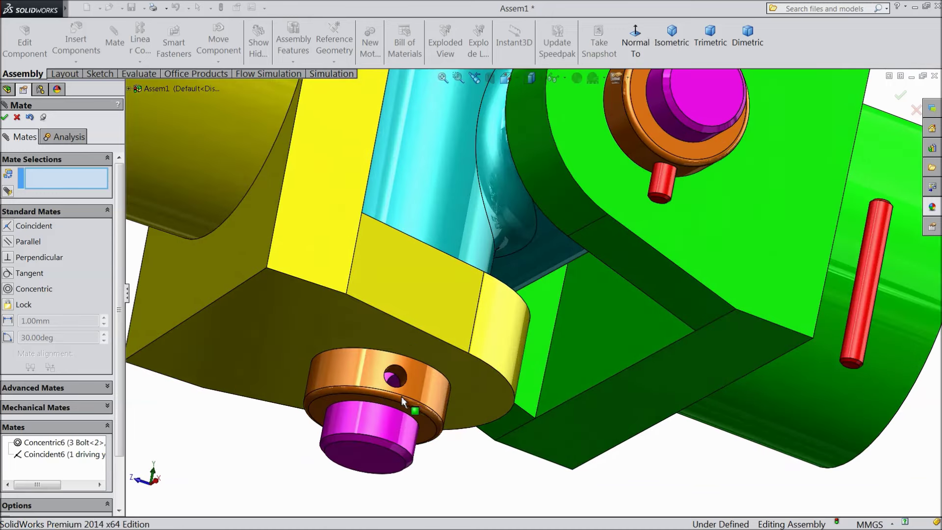
scroll(401, 396, down, 2)
scroll(424, 373, down, 2)
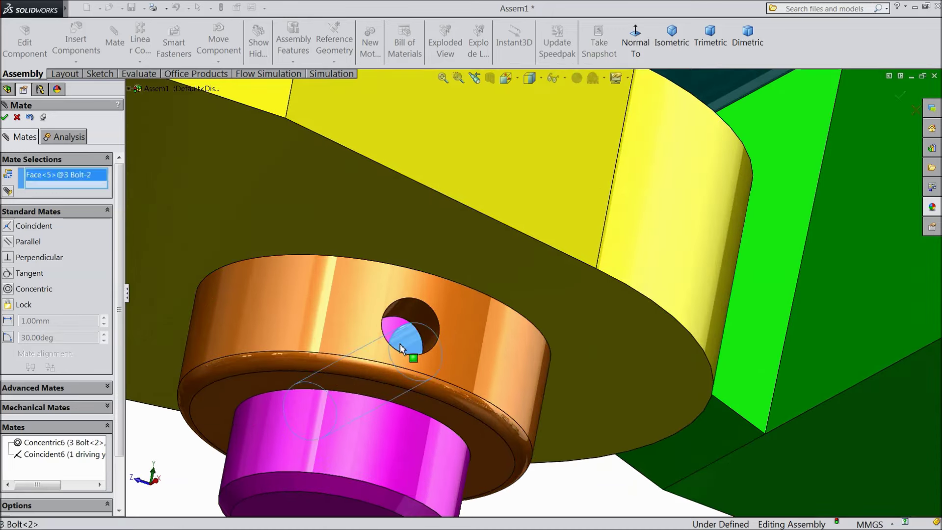
click(410, 313)
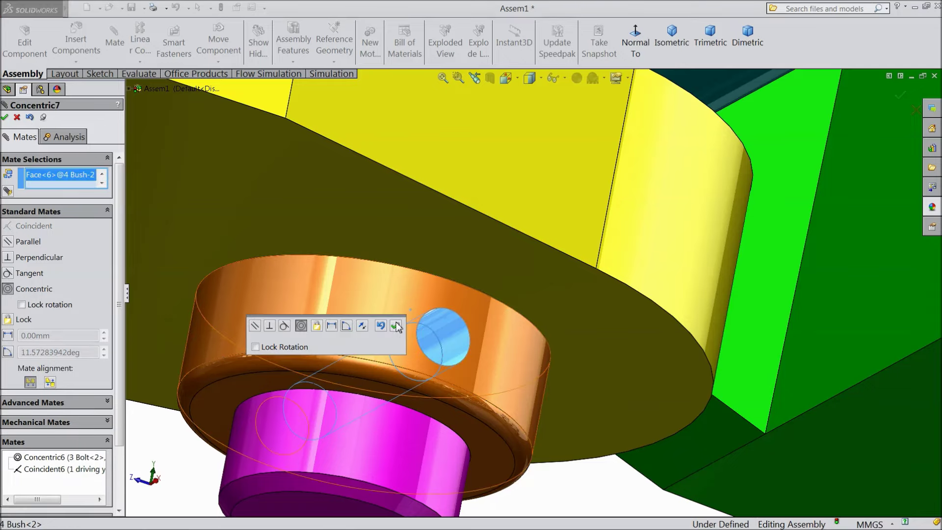
click(396, 326)
Bring the red pin beside the bush and mate it concentric in the cross-hole.
scroll(410, 335, up, 2)
scroll(426, 344, up, 2)
scroll(441, 351, up, 2)
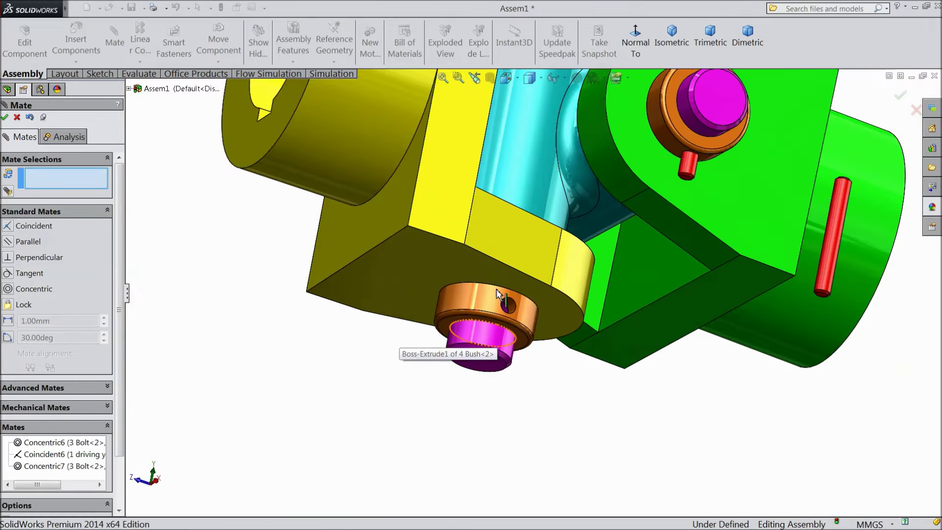
drag(834, 236, 552, 314)
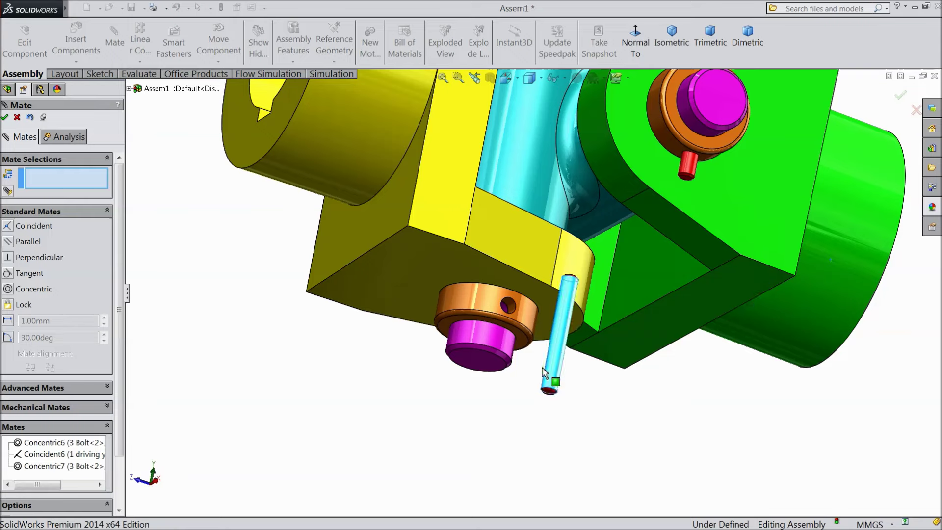
scroll(549, 321, down, 2)
click(468, 284)
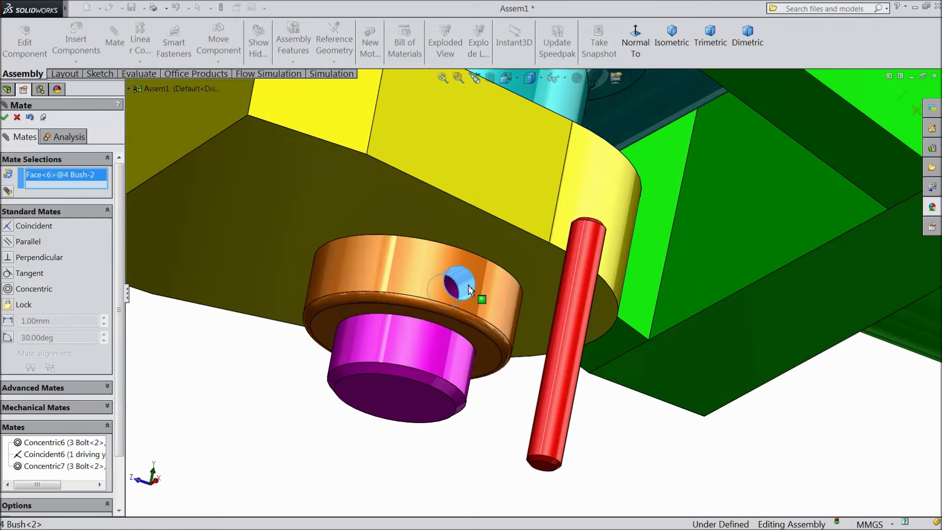
click(569, 310)
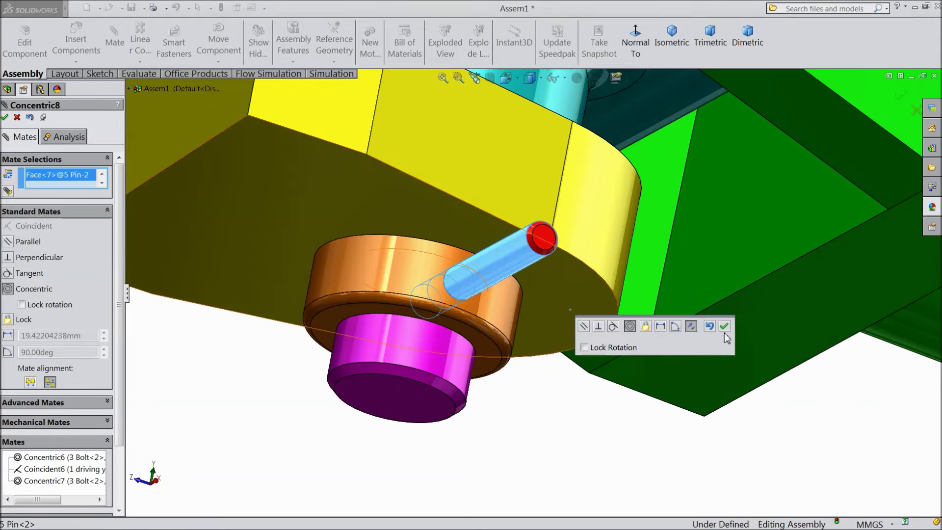
click(725, 327)
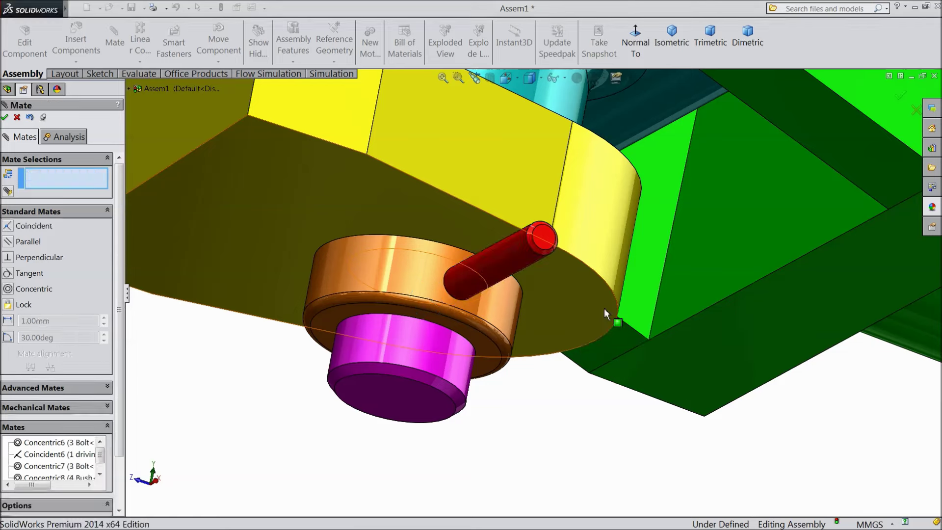
Make the pin end tangent to the bush's outer surface and finish mating.
click(547, 248)
click(502, 294)
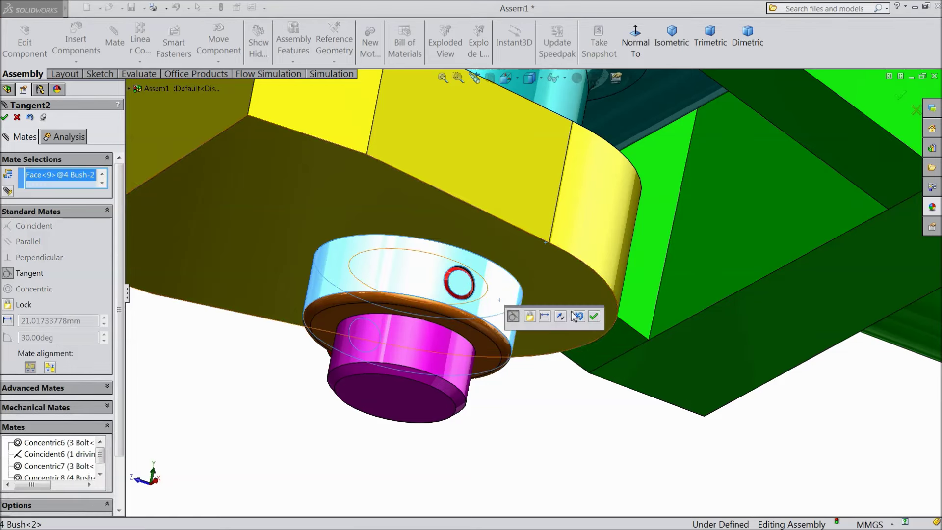
click(594, 317)
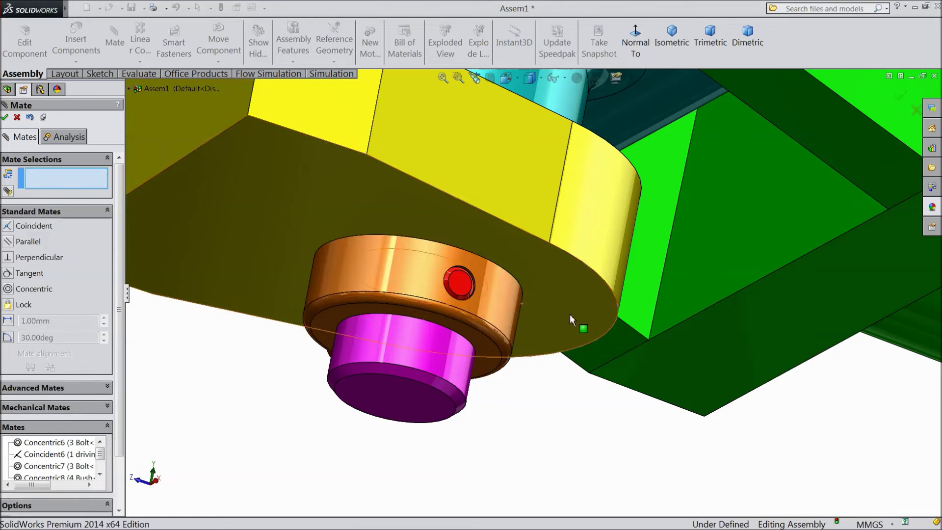
click(5, 117)
middle_drag(261, 275, 416, 198)
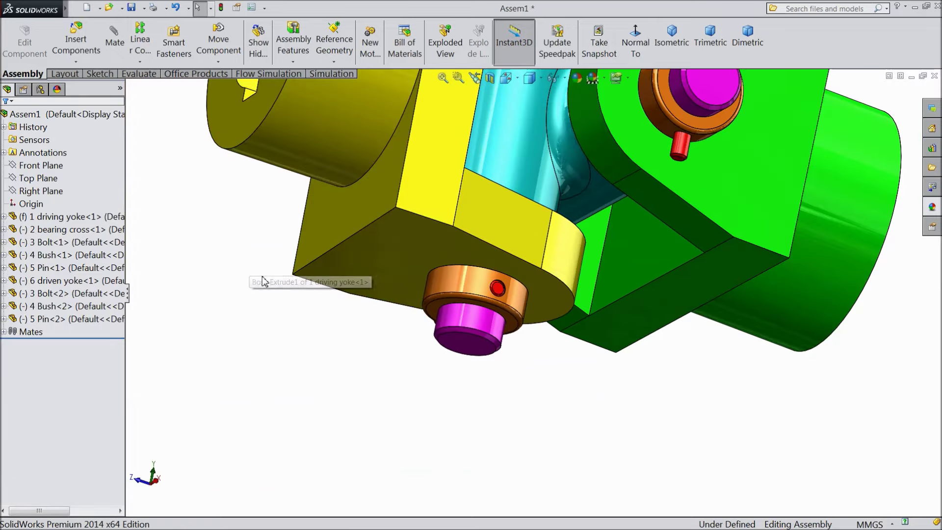
In isometric view, test the yokes, float the driving yoke, then fix it again.
click(671, 37)
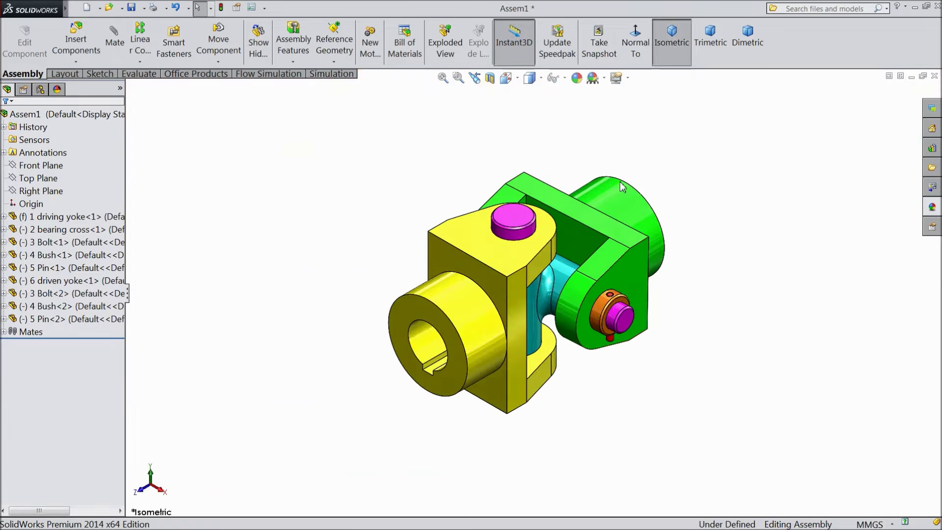
drag(640, 266, 531, 294)
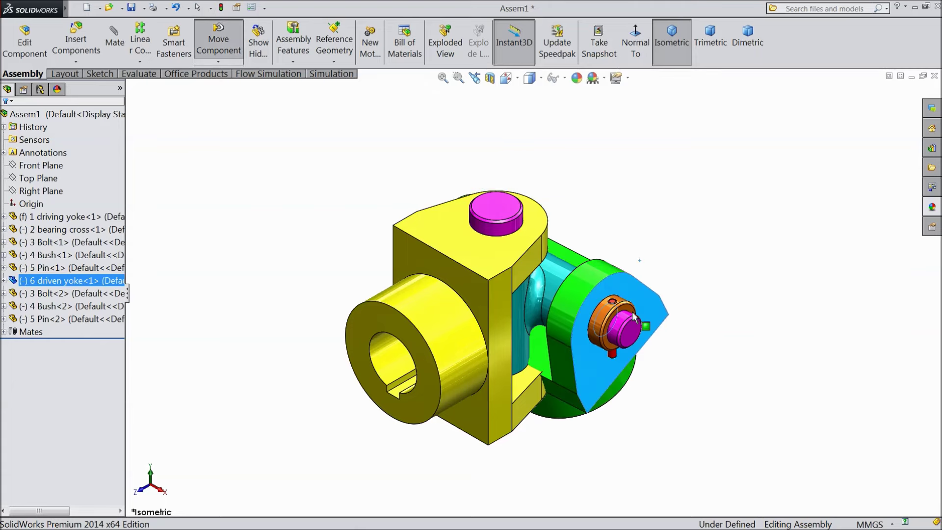
click(499, 296)
right_click(497, 295)
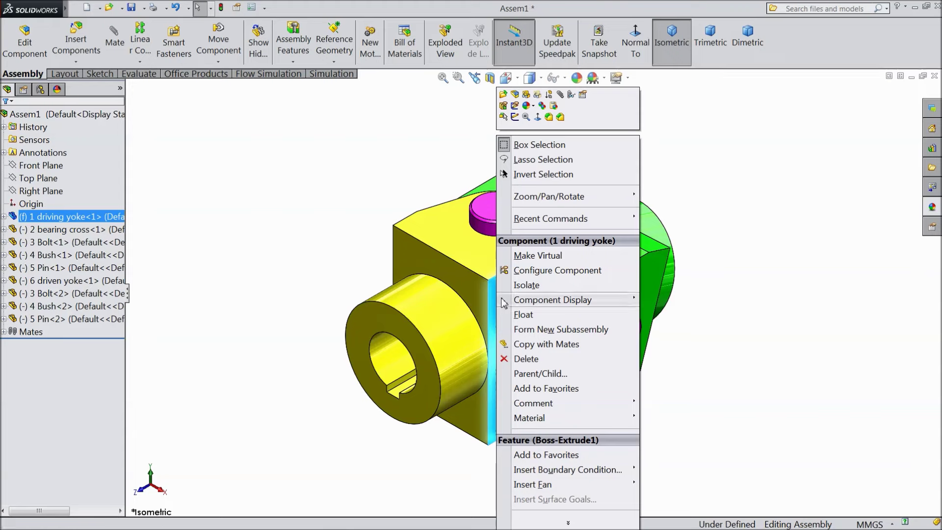
click(527, 315)
drag(502, 296, 497, 289)
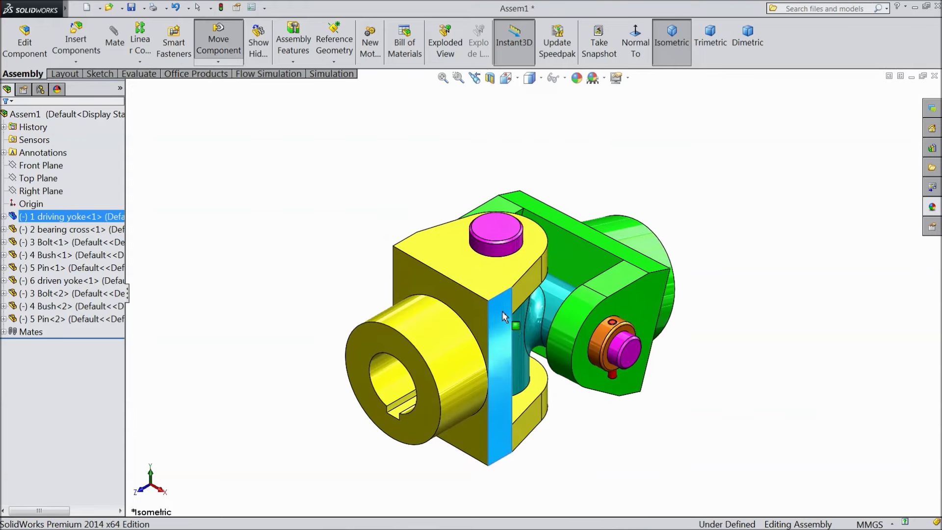
right_click(497, 290)
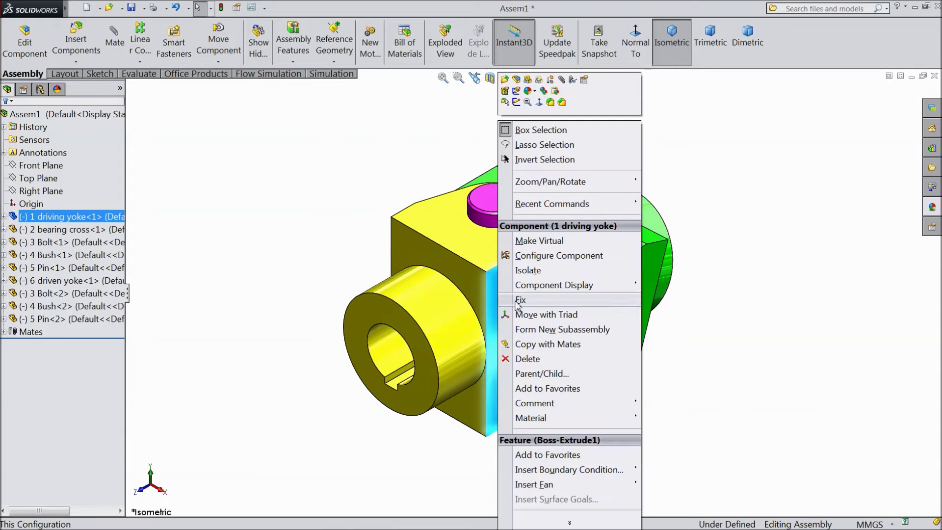
click(519, 301)
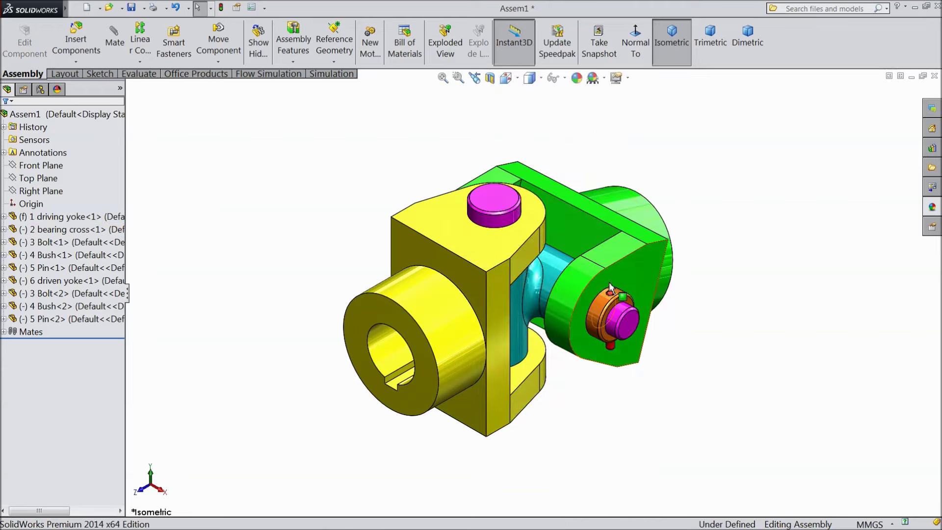
Rotate the driven yoke about its pin to confirm free motion, then select the bearing cross.
mouse_move(631, 283)
mouse_down()
mouse_move(622, 267)
mouse_move(630, 258)
mouse_up()
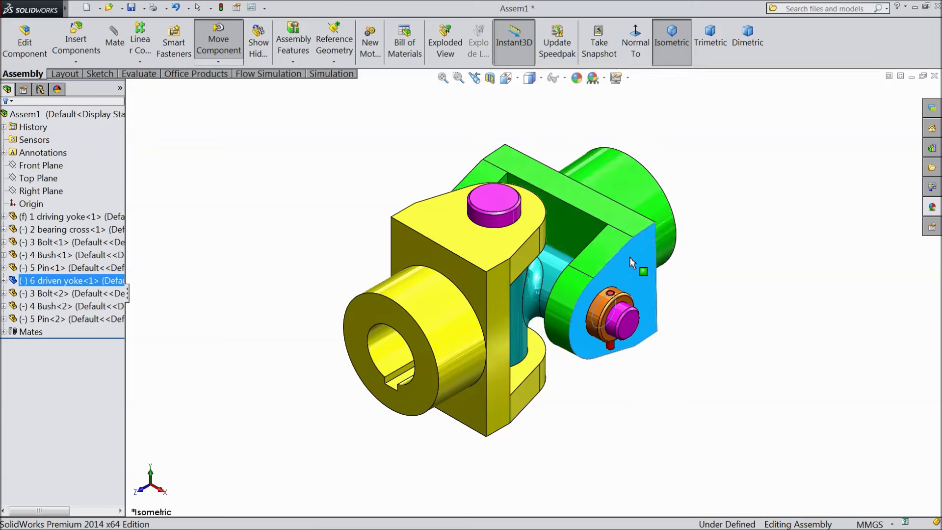
mouse_move(630, 262)
mouse_down()
mouse_move(630, 279)
mouse_move(620, 263)
mouse_up()
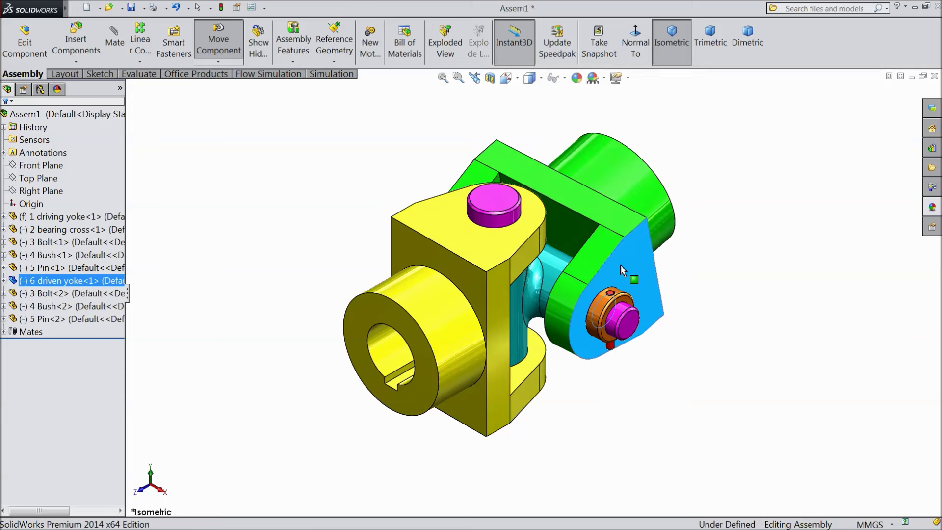
key(Escape)
click(521, 313)
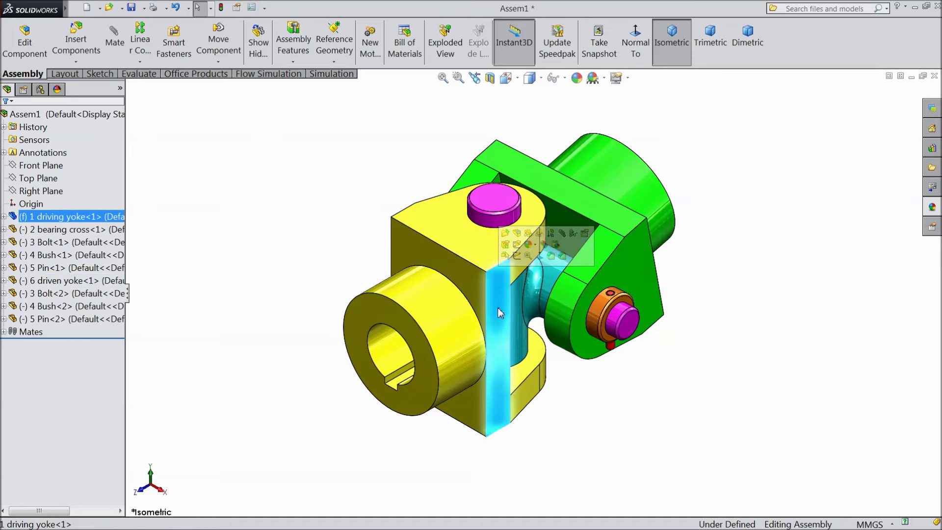
click(523, 305)
Spin the driven yoke around the bearing cross and orbit to view the finished joint.
right_click(528, 303)
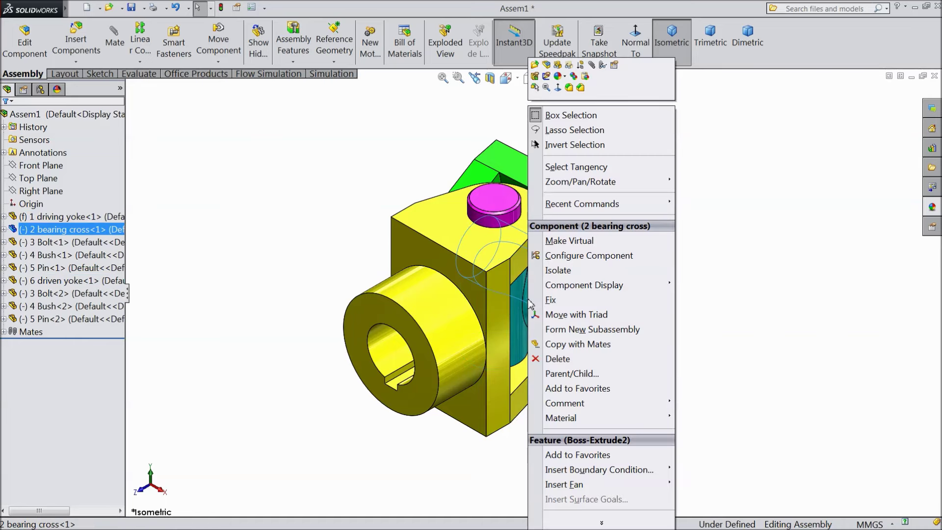
click(704, 297)
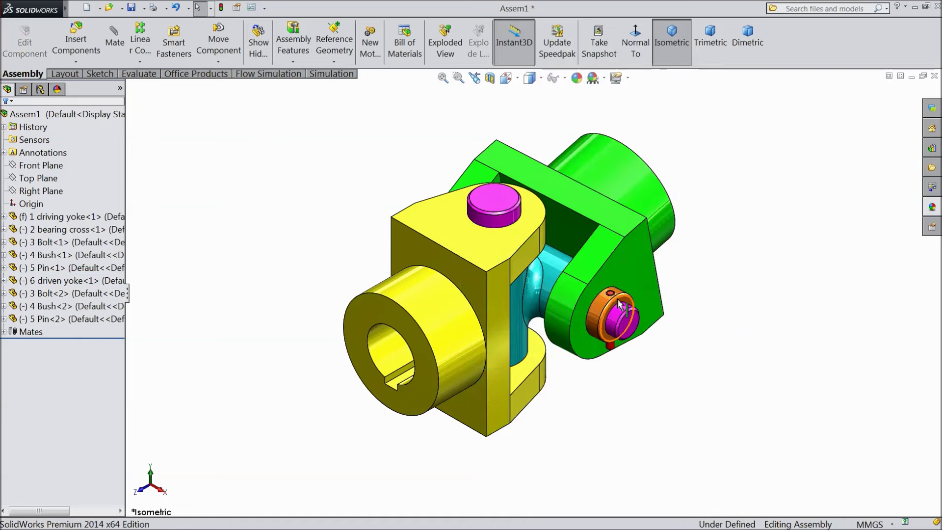
click(589, 315)
mouse_move(672, 336)
middle_down()
mouse_move(579, 320)
mouse_move(559, 373)
middle_up()
drag(515, 356, 619, 385)
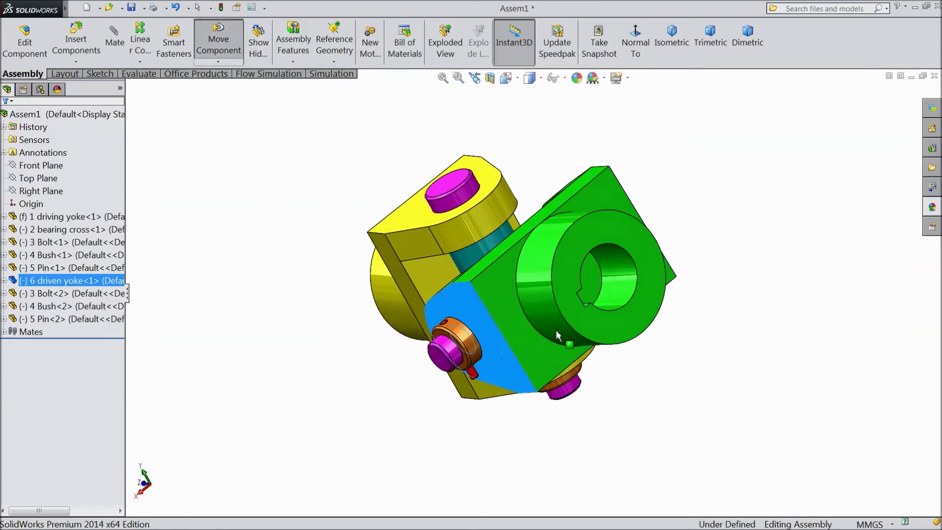
mouse_move(619, 384)
middle_down()
mouse_move(715, 302)
mouse_move(811, 323)
mouse_move(704, 335)
mouse_move(643, 359)
mouse_move(730, 351)
mouse_move(713, 409)
middle_up()
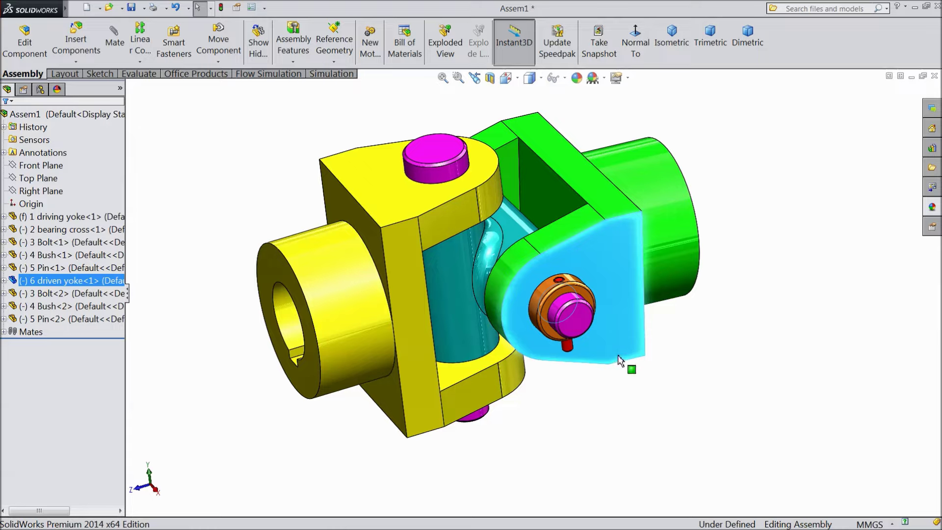
key(Escape)
scroll(642, 322, up, 2)
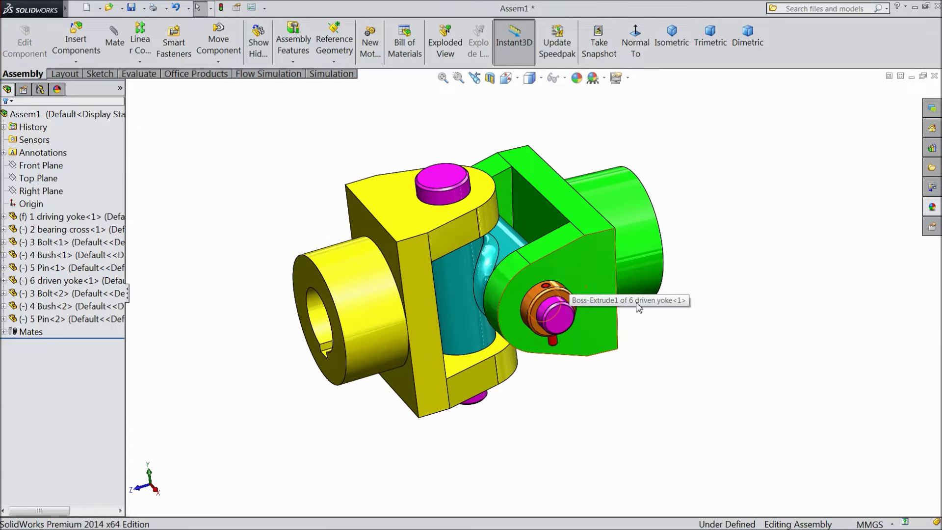